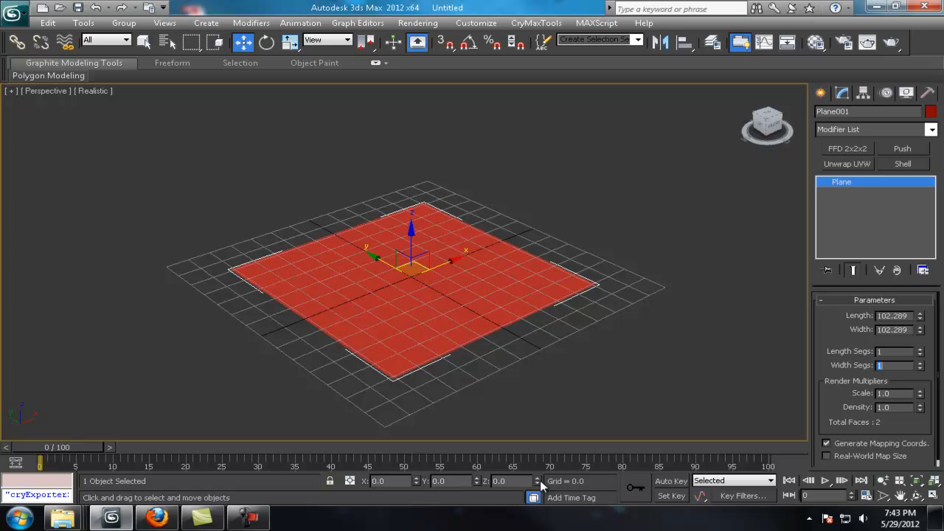
scroll(518, 196, "up", 4)
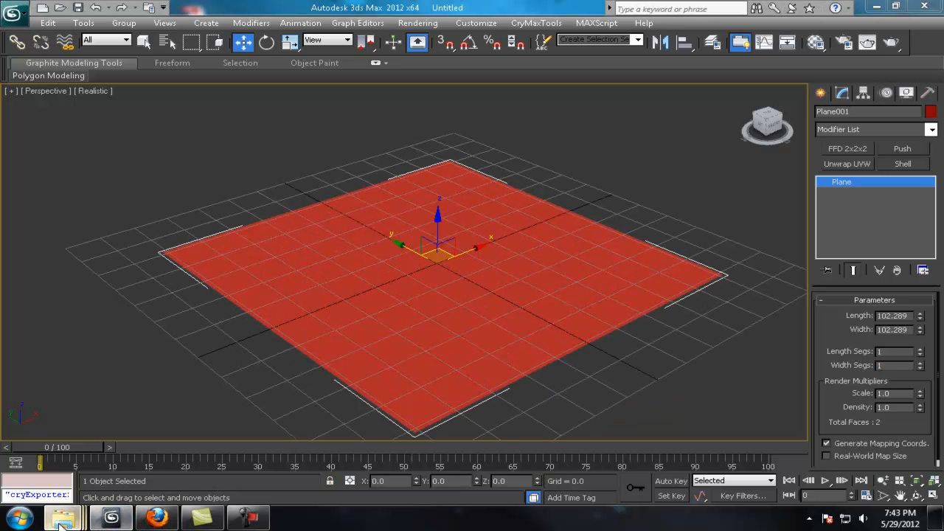
mouse_move(65, 518)
left_click(396, 471)
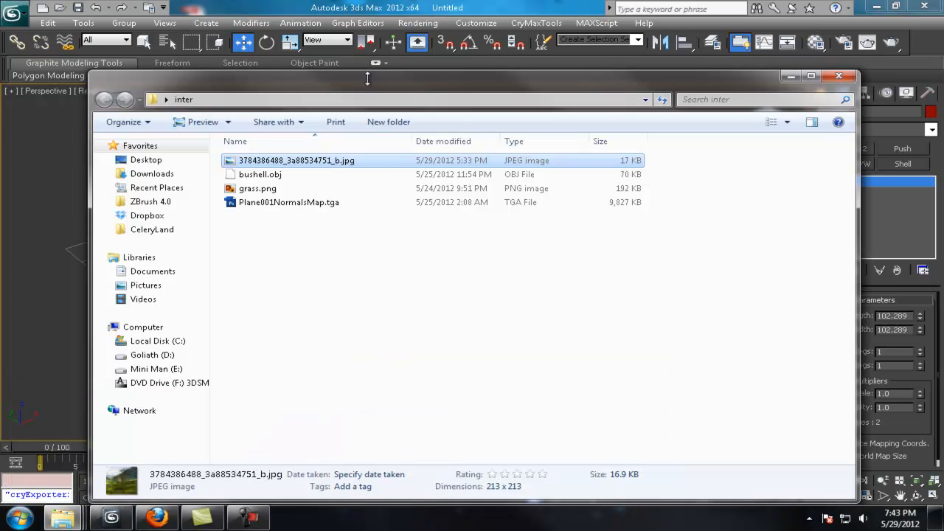
left_click_drag(379, 84, 654, 164)
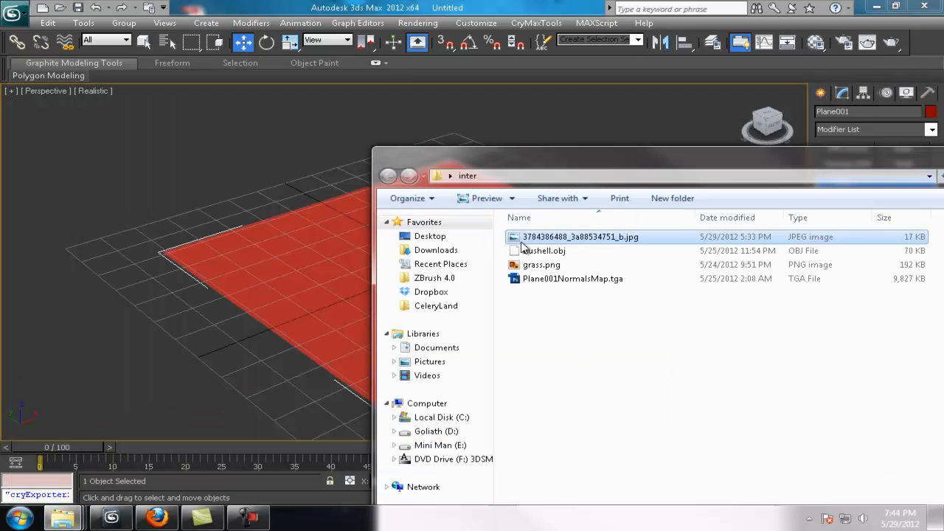
left_click_drag(539, 244, 288, 255)
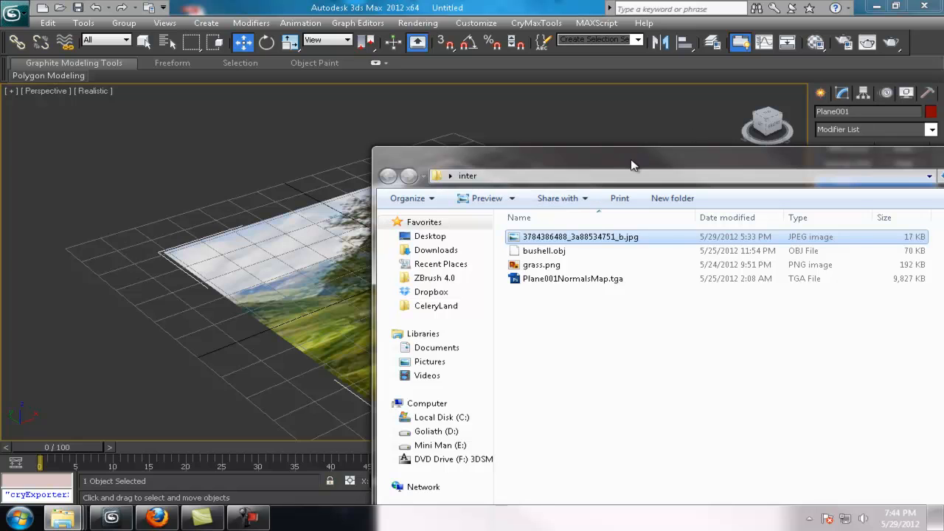
left_click_drag(632, 163, 355, 141)
left_click(704, 130)
middle_click_drag(488, 161, 406, 152, "alt")
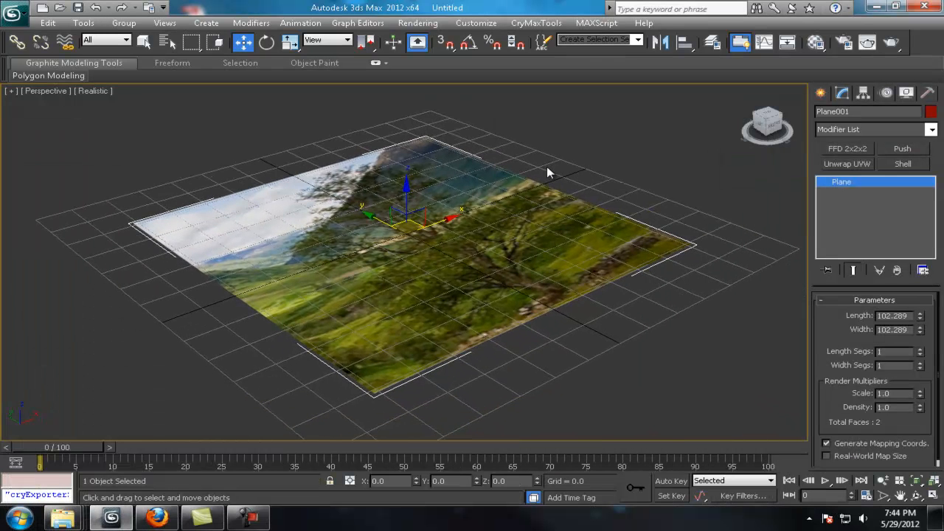
key("g")
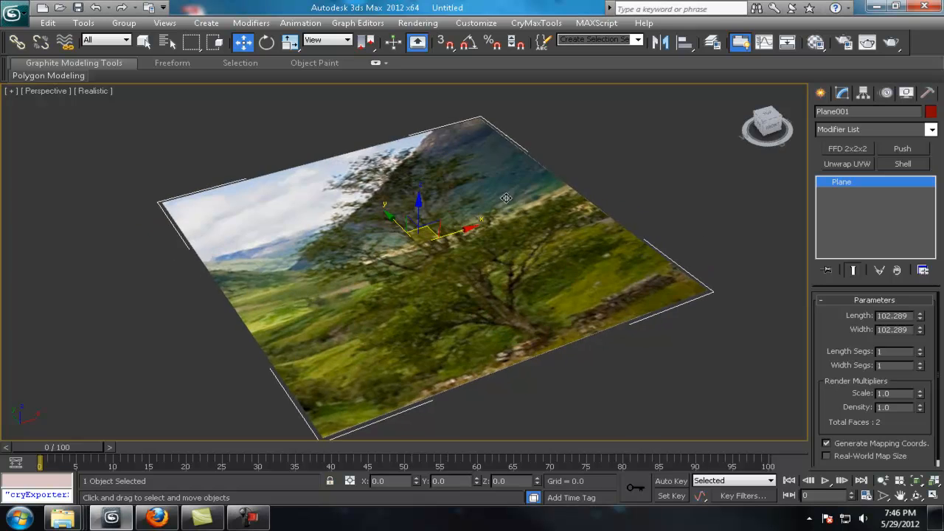
Trace the photo's main trunk from its base upward with a Line in the top view, using Expert Mode.
middle_click_drag(315, 193, 364, 215, "alt")
key("t")
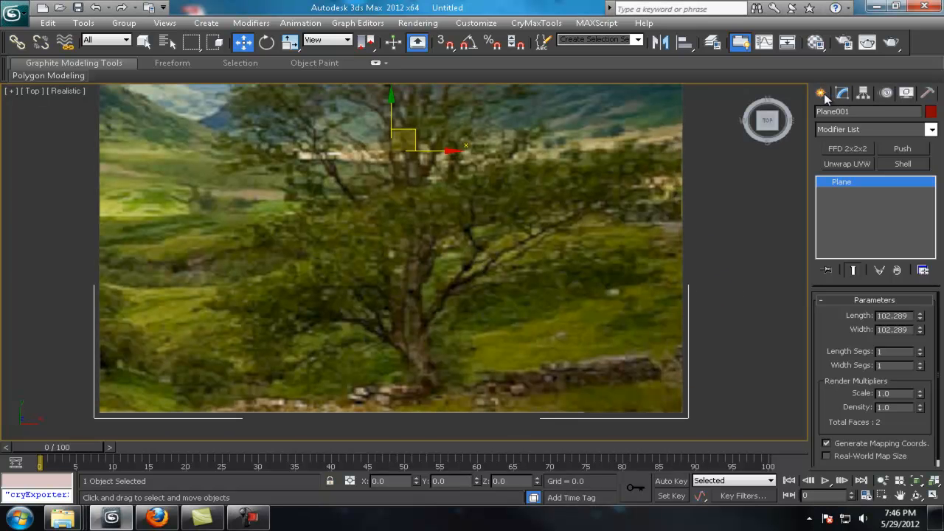
left_click(821, 92)
left_click(844, 115)
left_click(848, 189)
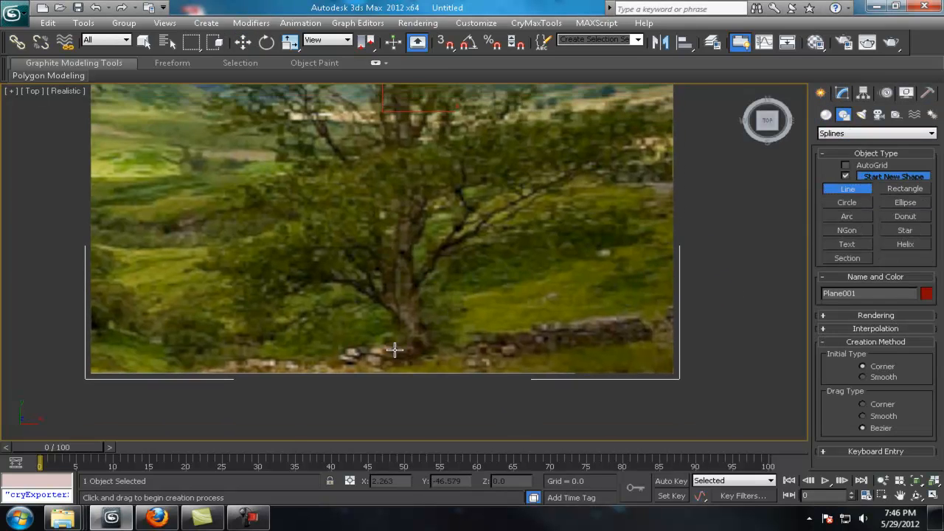
middle_click_drag(417, 364, 434, 407)
key("ctrl+x")
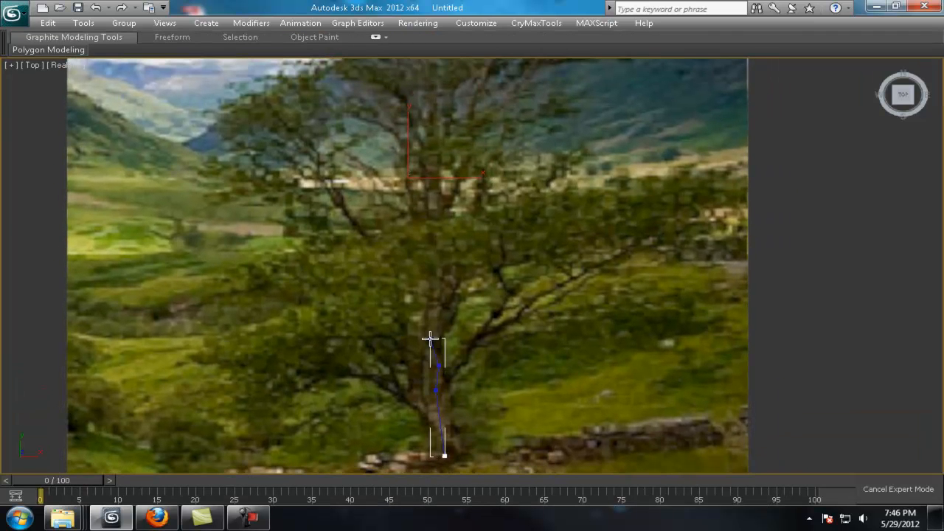
left_click(427, 62)
right_click(526, 132)
Trace the long left branch as a new line starting low on the trunk and rising to the left foliage.
middle_click_drag(549, 143, 553, 424)
scroll(533, 200, "down", 2)
scroll(533, 447, "up", 2)
scroll(489, 447, "up", 2)
middle_click_drag(489, 447, 545, 362)
scroll(485, 418, "down", 2)
left_click(493, 425)
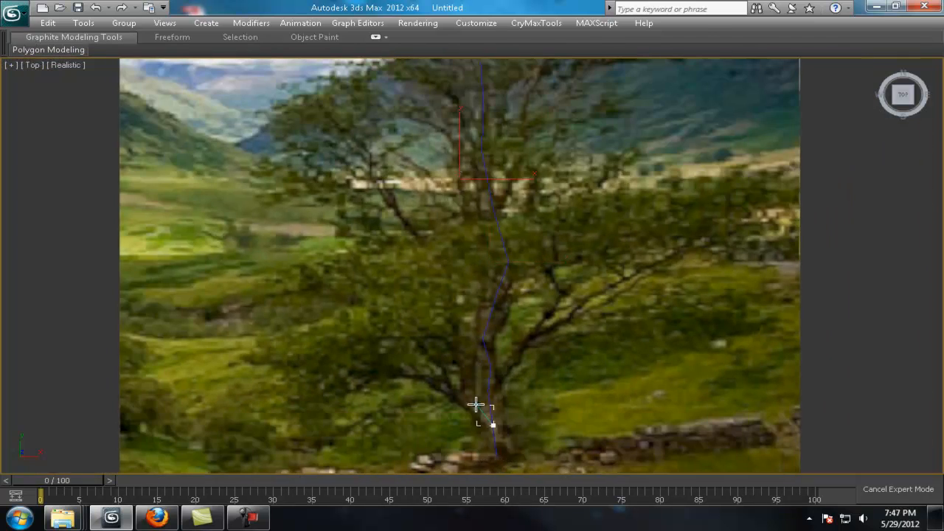
left_click(448, 273)
left_click(436, 252)
left_click(406, 226)
left_click(390, 204)
left_click(372, 180)
Trace the lower right branch as a new line from the trunk outward to the right foliage.
middle_click_drag(613, 337, 561, 299)
left_click(439, 342)
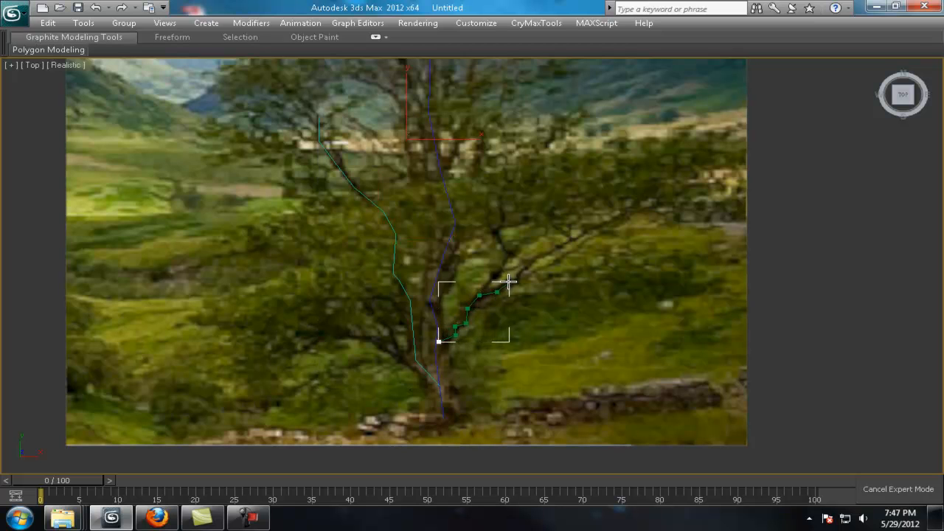
left_click(535, 259)
left_click(549, 255)
left_click(562, 246)
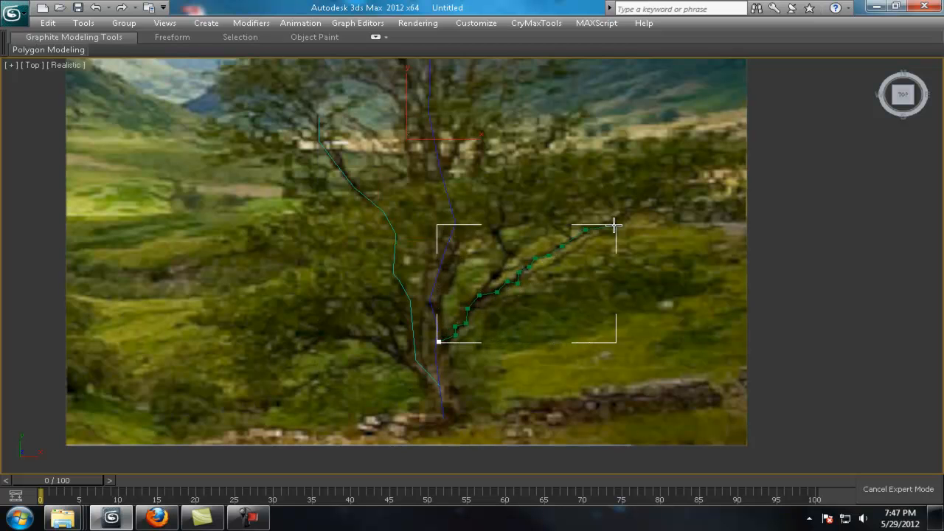
right_click(617, 218)
Trace the offshoot rising from the lower right branch, including its short upper twig.
middle_click_drag(481, 295, 469, 281)
left_click(469, 280)
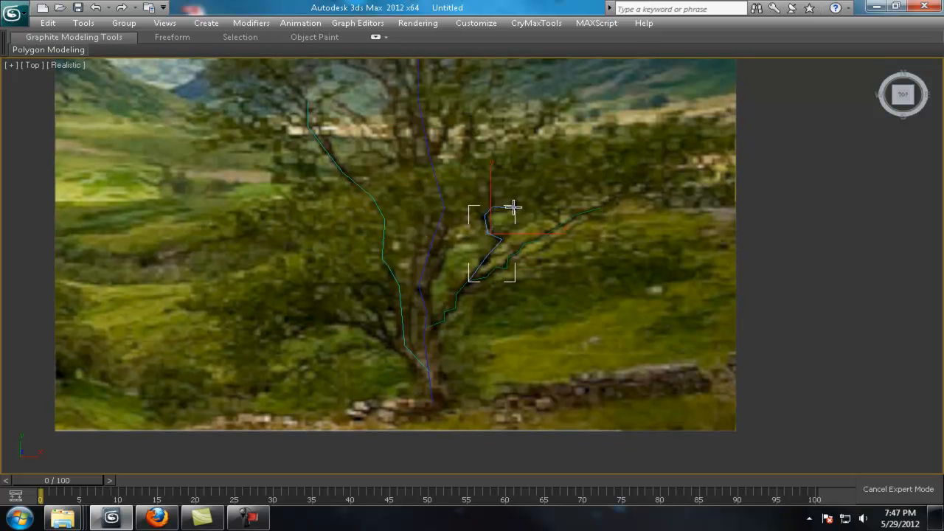
middle_click_drag(474, 218, 567, 360)
scroll(435, 340, "up", 2)
scroll(465, 329, "down", 4)
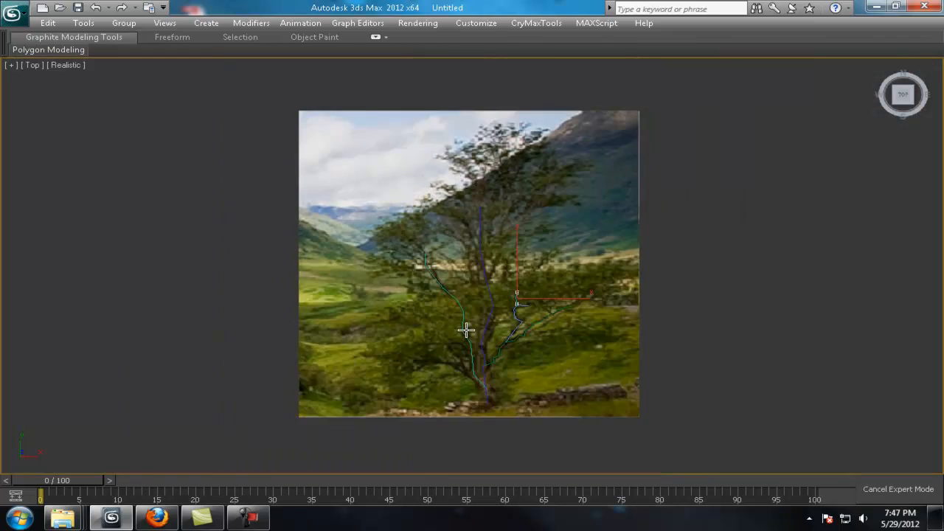
Trace the upper right branch as a new line from the upper trunk toward the crown.
middle_click_drag(465, 329, 434, 305)
scroll(434, 305, "up", 2)
left_click(437, 305)
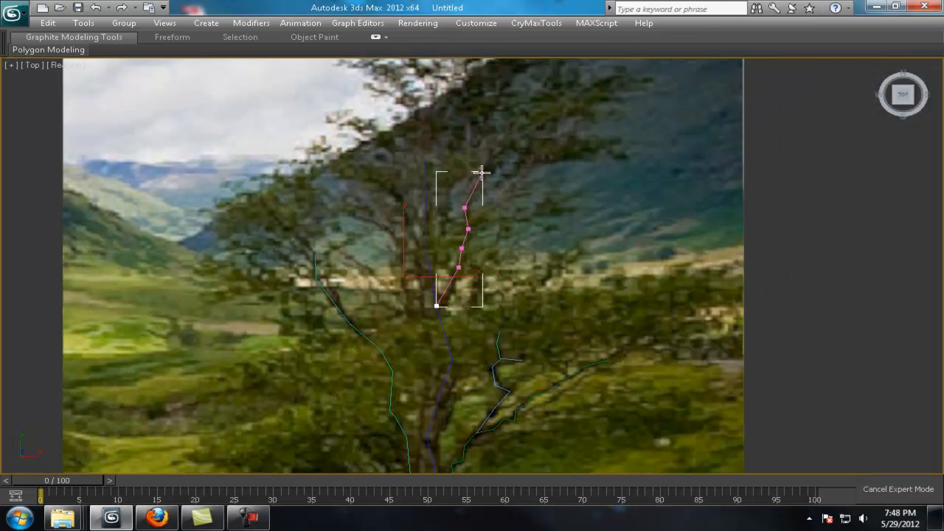
left_click(490, 127)
right_click(490, 123)
Trace the second stem as a new line running up just left of the main trunk.
middle_click_drag(503, 253, 475, 279)
middle_click_drag(473, 366, 450, 302)
middle_click_drag(359, 281, 458, 358)
left_click(451, 413)
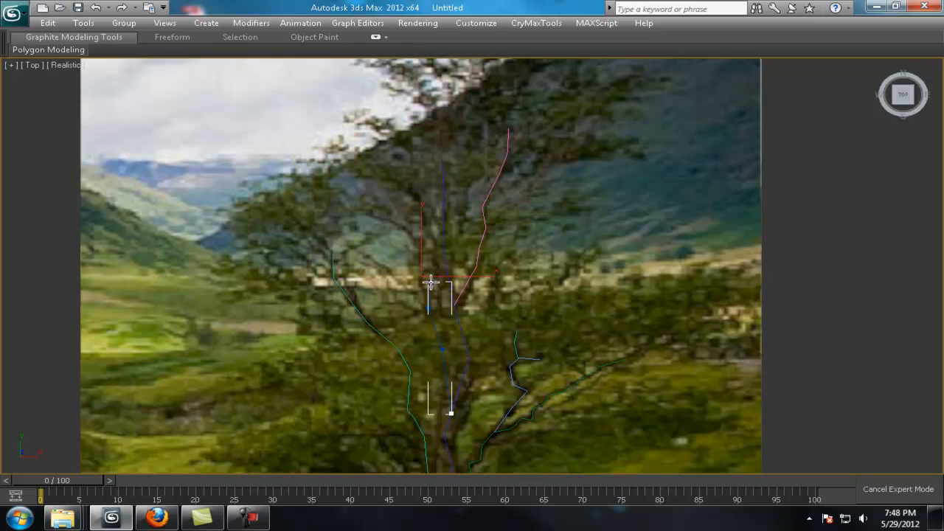
Trace the low left branch and the short offshoot above it as two new lines.
middle_click_drag(503, 247, 468, 117)
middle_click_drag(397, 367, 465, 317)
left_click(464, 318)
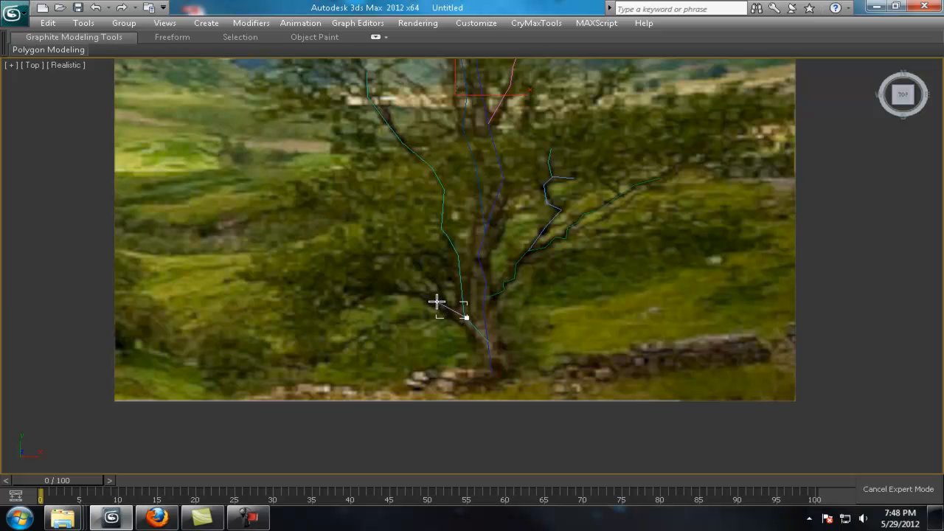
left_click(348, 304)
right_click(348, 304)
left_click(447, 308)
left_click(441, 295)
Trace the curved upper left branch as a new line starting from the second stem.
middle_click_drag(554, 248, 551, 332)
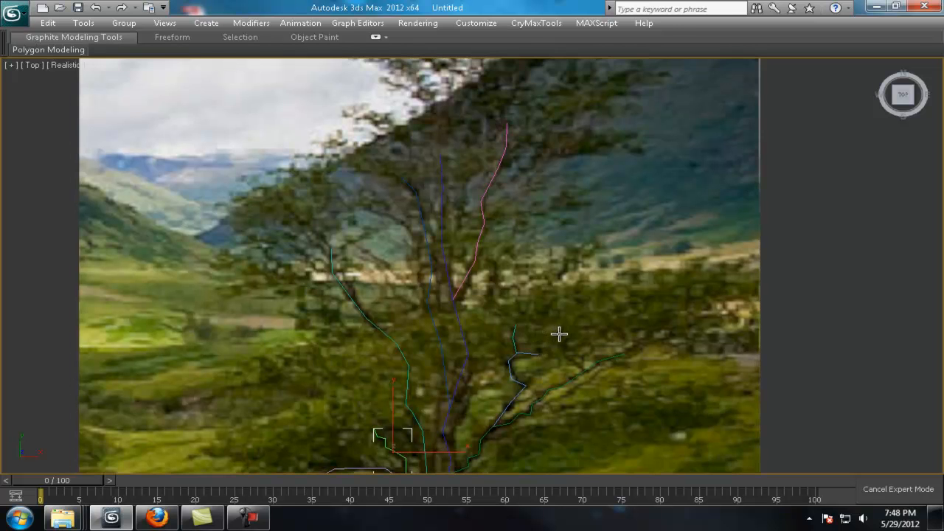
scroll(477, 143, "up", 3)
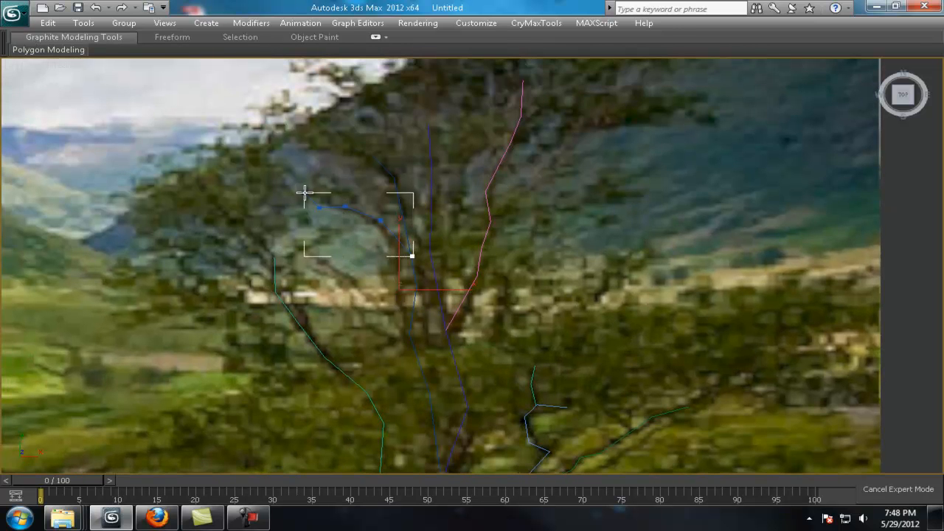
scroll(305, 193, "down", 5)
scroll(499, 158, "up", 4)
middle_click_drag(500, 157, 482, 226)
scroll(528, 266, "down", 3)
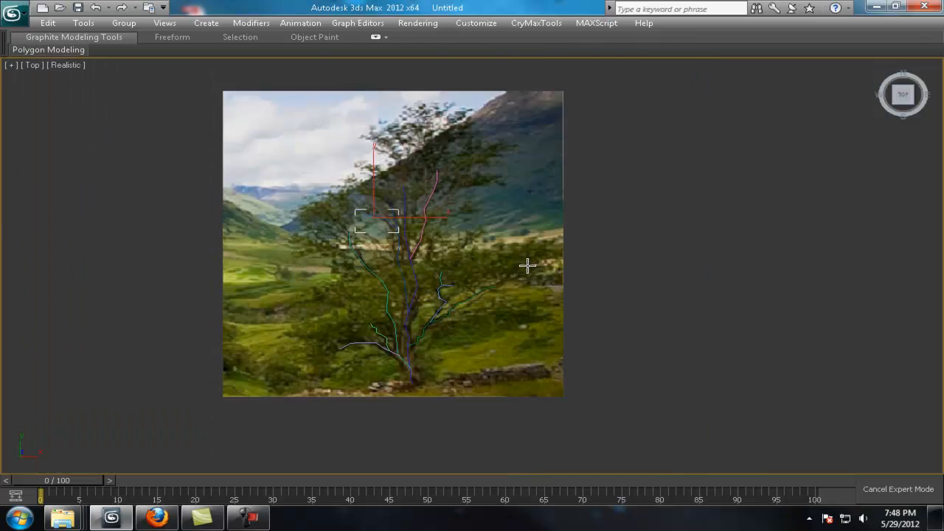
Trace a short branch rising right from the middle of the trunk as a new line.
scroll(527, 266, "up", 3)
middle_click_drag(349, 287, 352, 348)
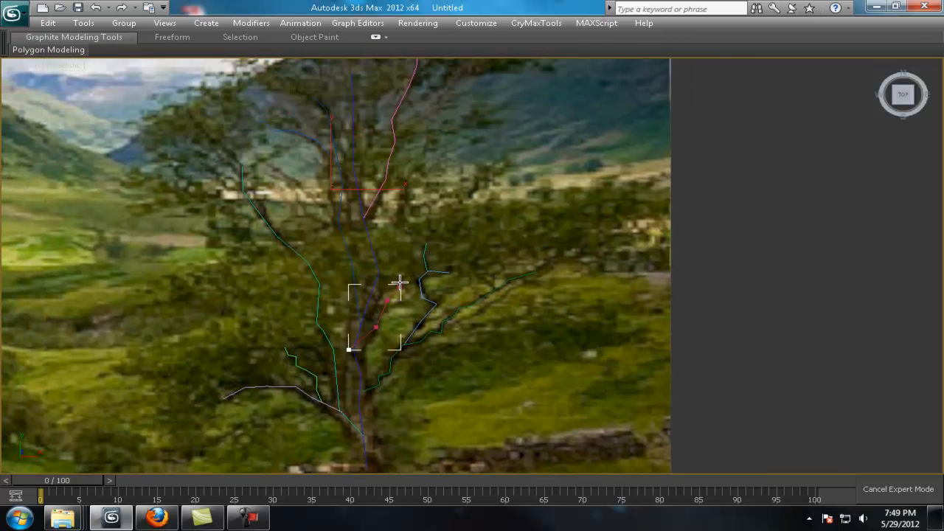
left_click(401, 254)
right_click(402, 255)
Trace an offshoot going up and left from the outer part of the low left branch.
scroll(534, 220, "down", 2)
middle_click_drag(533, 220, 524, 279)
scroll(478, 248, "up", 2)
middle_click_drag(413, 331, 451, 161)
left_click(351, 287)
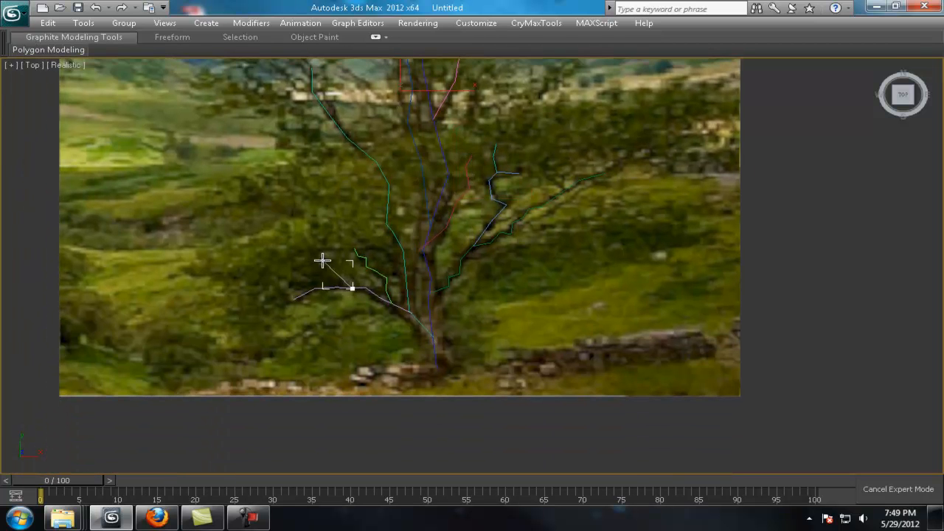
right_click(287, 216)
Return to the perspective view, leave Expert Mode and finish drawing lines.
middle_click_drag(581, 132, 536, 143)
middle_click_drag(506, 85, 512, 240)
scroll(470, 275, "up", 2)
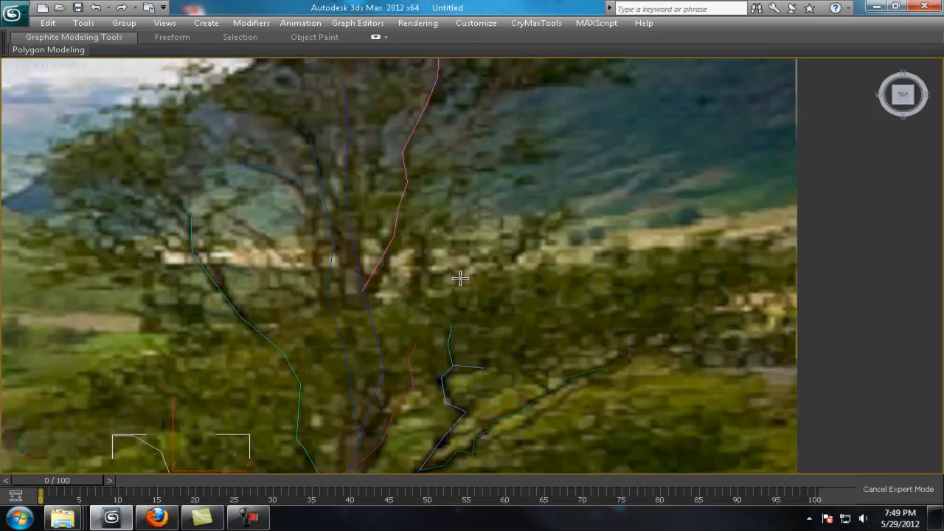
middle_click_drag(413, 293, 423, 261)
scroll(424, 261, "down", 3)
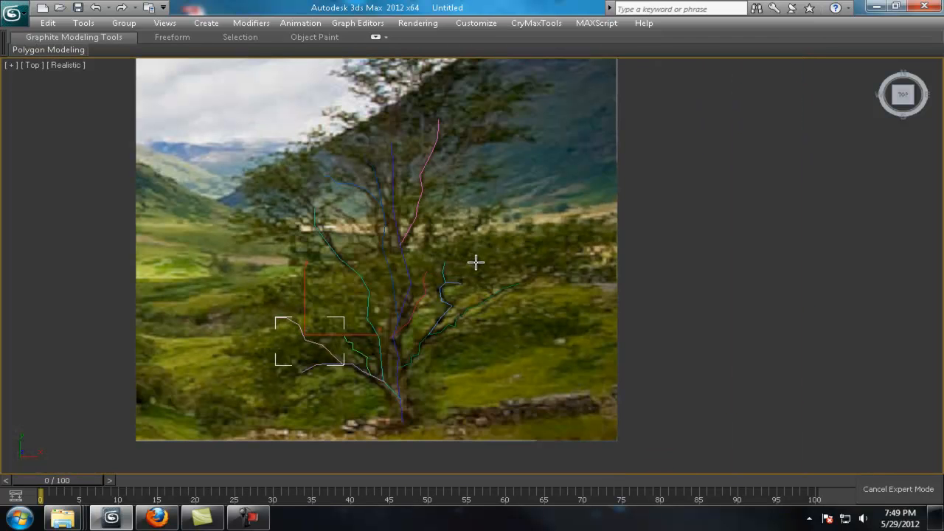
scroll(377, 285, "up", 2)
middle_click_drag(377, 285, 419, 251)
middle_click_drag(489, 270, 853, 181)
scroll(472, 291, "down", 2)
key("p")
key("ctrl+x")
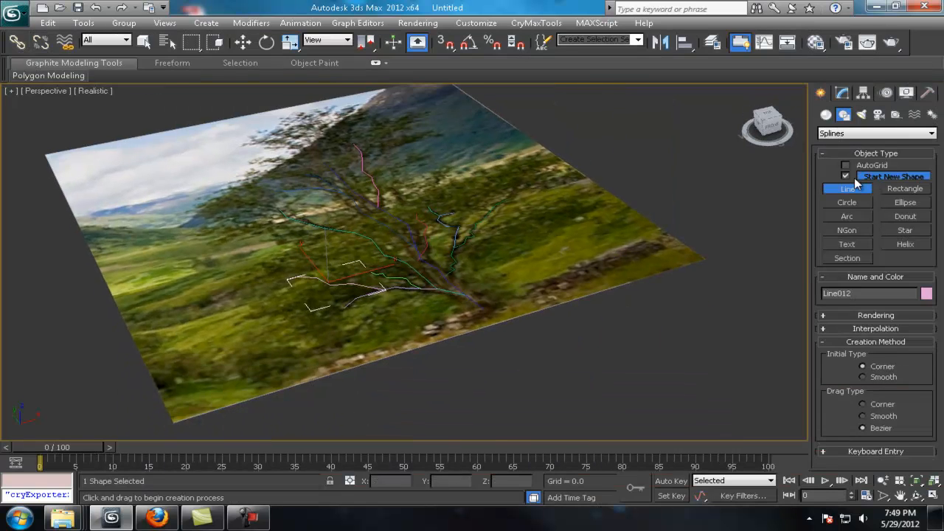
right_click(593, 244)
Draw a circle with a radius of about 8.4 beside the plane as a cross-section.
middle_click_drag(593, 243, 536, 243)
left_click(846, 203)
left_click_drag(576, 315, 615, 337)
scroll(563, 270, "up", 4)
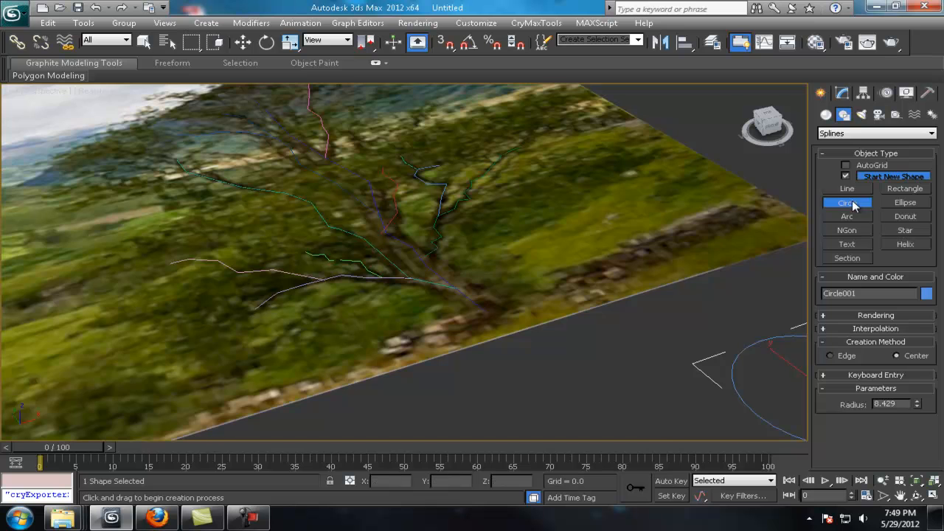
middle_click_drag(738, 295, 613, 289)
right_click(612, 289)
Loft the circle as a compound object, picking the trunk line as its path.
left_click(853, 133)
left_click(827, 115)
left_click(836, 133)
left_click(841, 163)
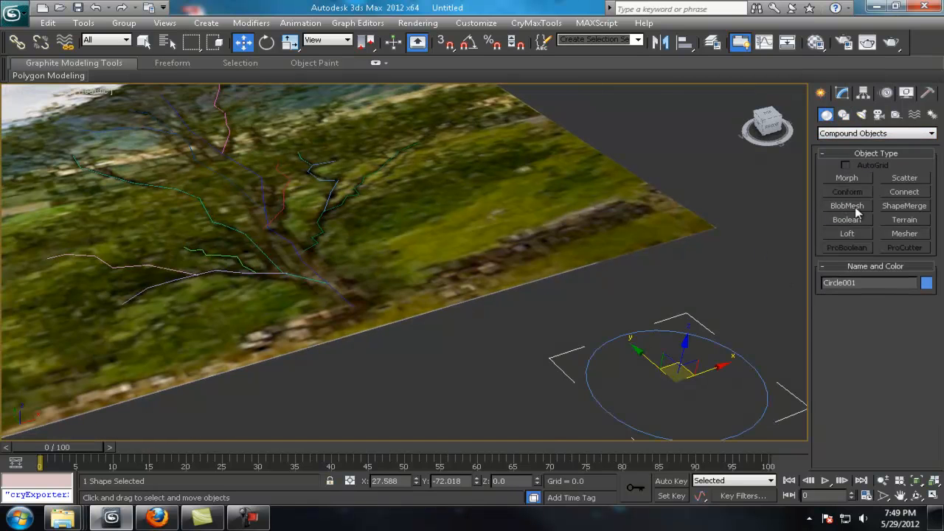
left_click(846, 233)
middle_click_drag(656, 409, 701, 336)
middle_click_drag(562, 269, 620, 314)
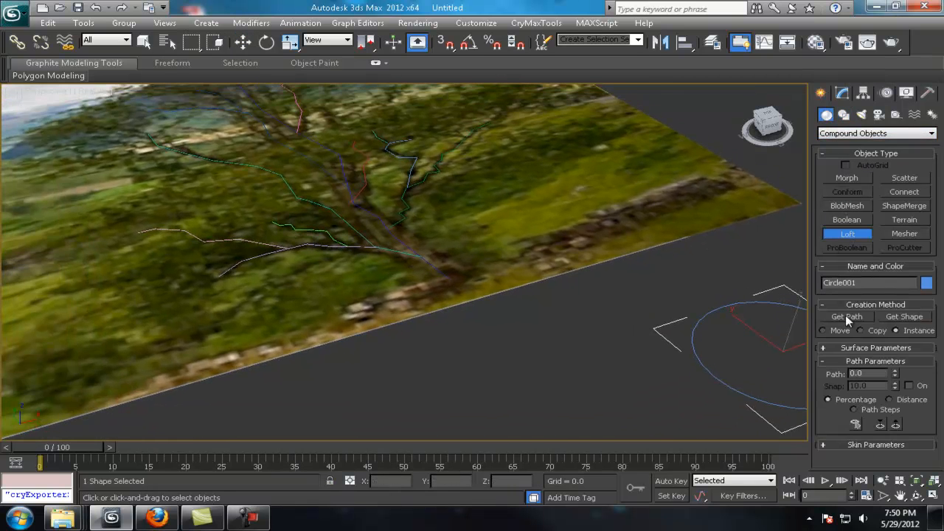
left_click(714, 318)
left_click(399, 237)
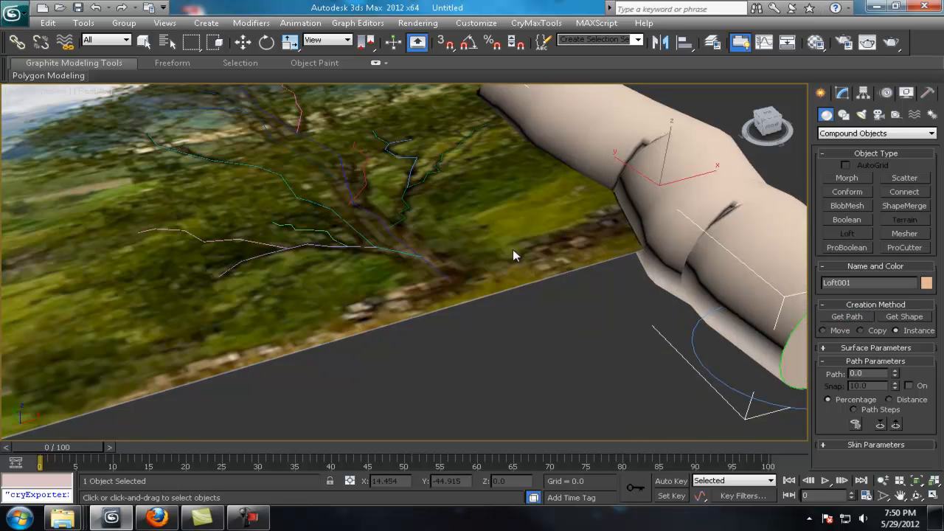
scroll(444, 244, "down", 3)
scroll(742, 304, "up", 4)
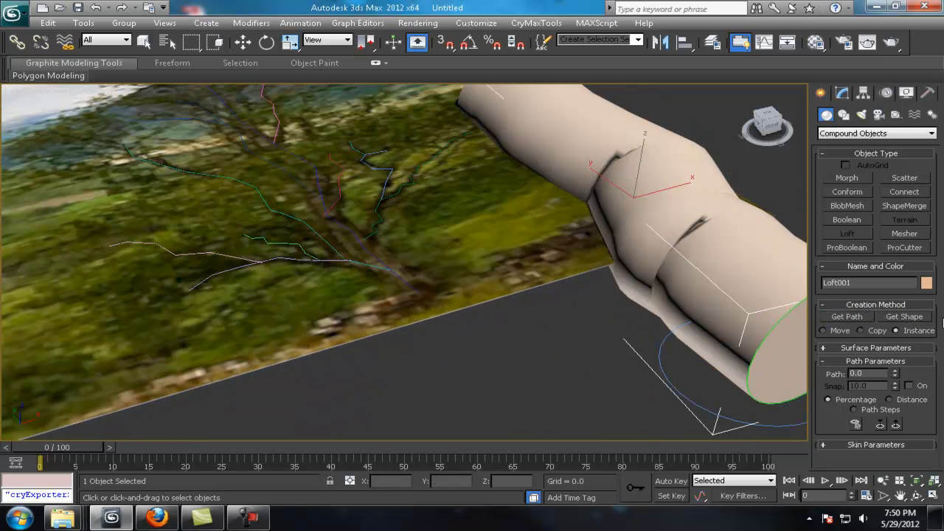
Delete the loft lying beside the photo together with its source circle.
right_click(618, 332)
middle_click_drag(683, 307, 589, 301)
left_click(587, 323)
key("Delete")
left_click(709, 353)
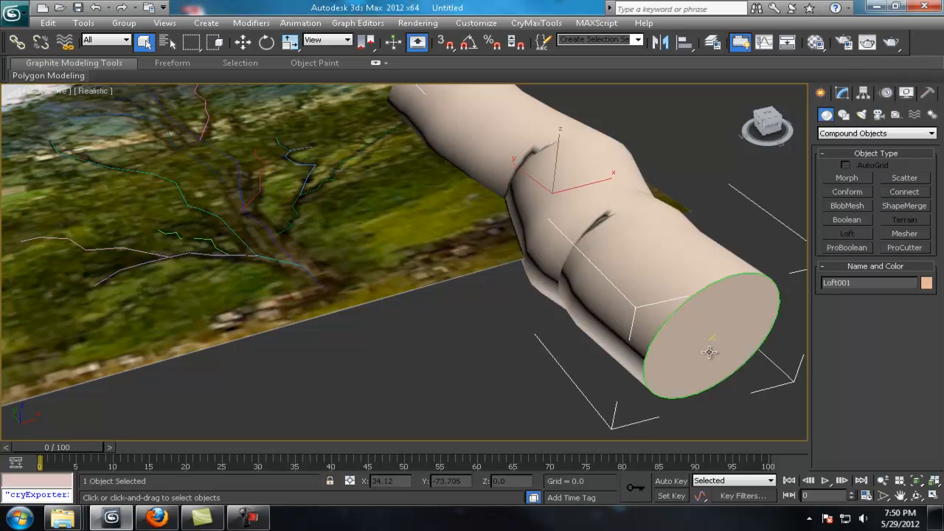
key("Delete")
Draw a new cross-section circle on the empty area beside the plane.
left_click(265, 222)
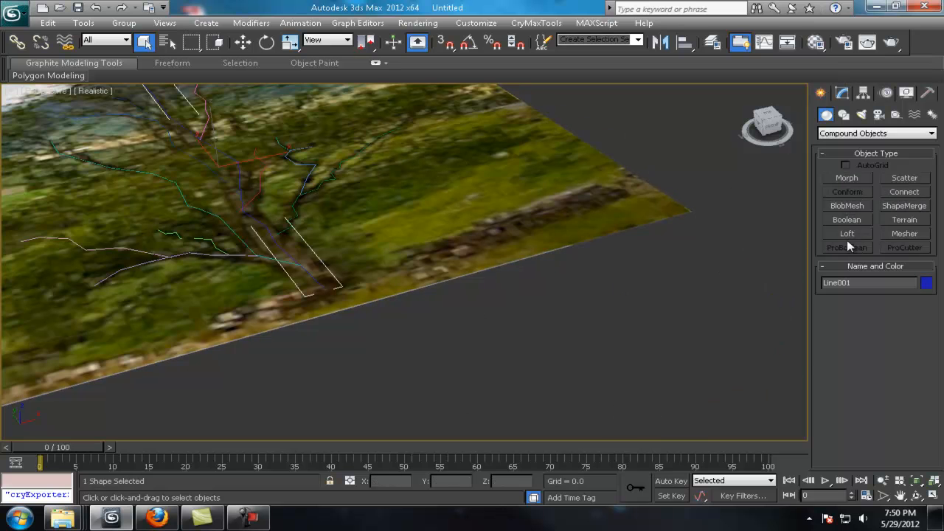
left_click(843, 115)
left_click(847, 202)
left_click_drag(585, 332, 670, 327)
Loft the trunk line in place, getting the new circle as its shape.
left_click(292, 261)
left_click(826, 115)
left_click(847, 234)
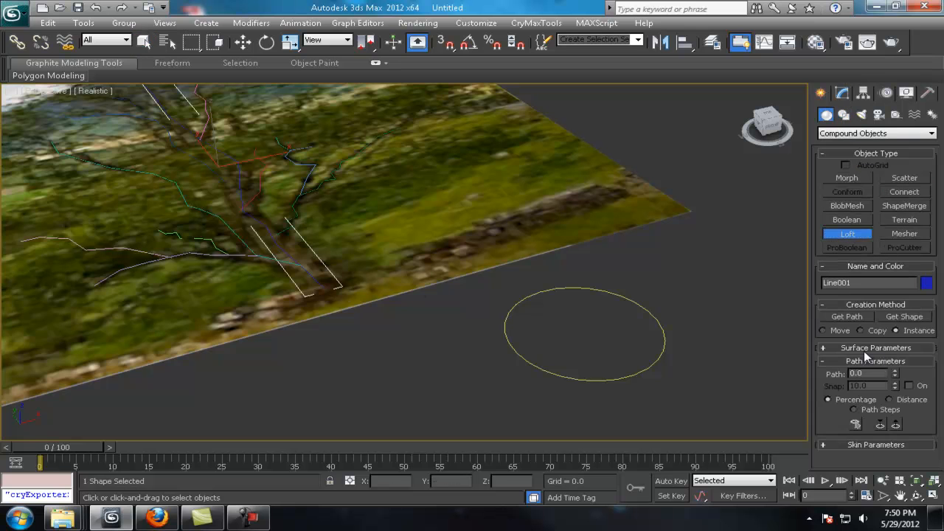
left_click(904, 317)
left_click(569, 288)
middle_click_drag(569, 289, 757, 336, "alt")
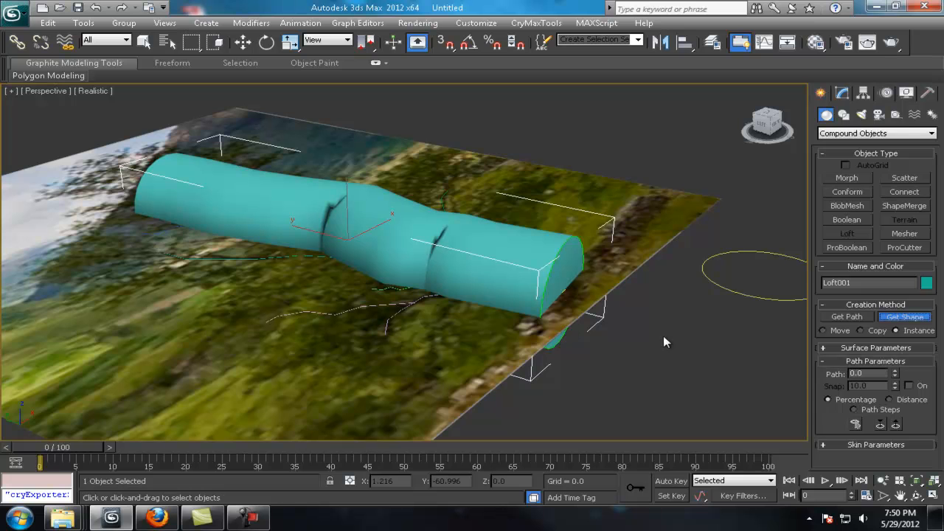
Turn on Apply Mapping in the trunk loft's surface parameters.
left_click(842, 92)
left_click(881, 343)
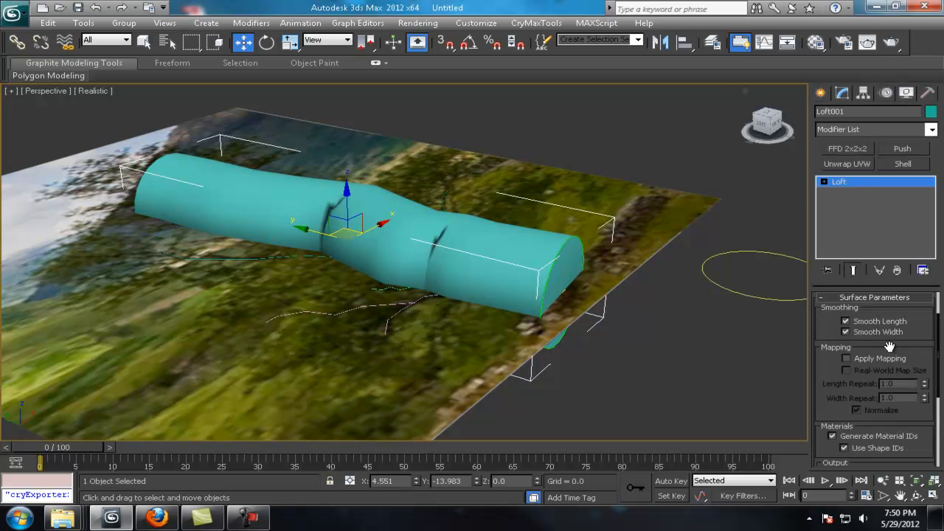
scroll(906, 347, "down", 8)
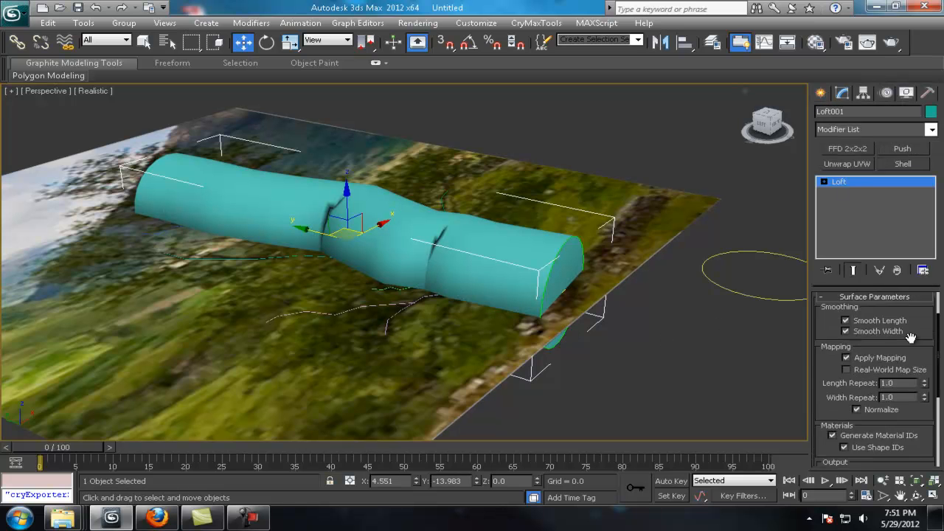
Turn off Cap Start and Cap End in the trunk loft's skin parameters.
left_click(824, 446)
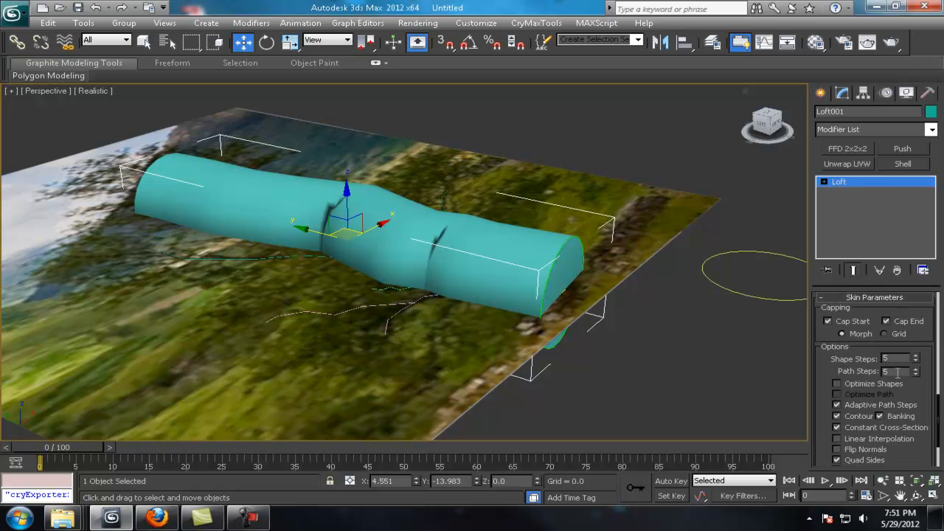
left_click_drag(914, 342, 891, 382)
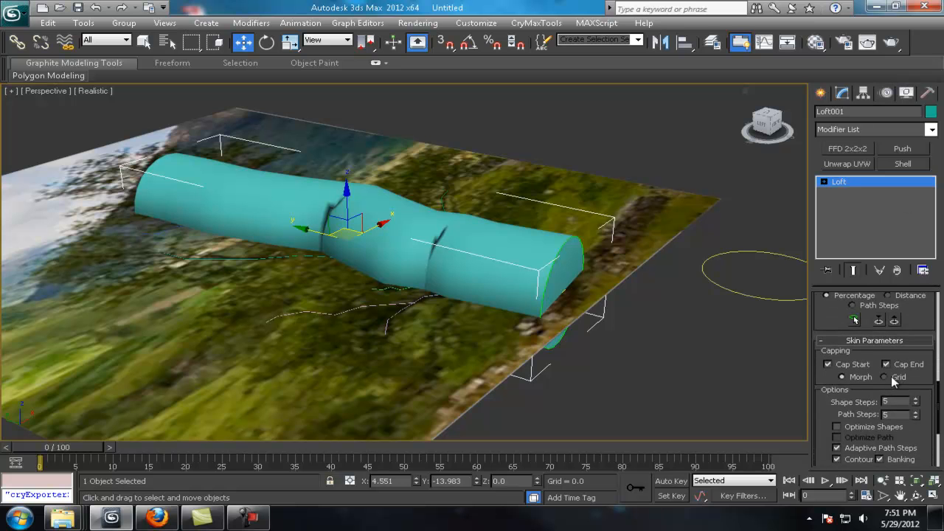
left_click(833, 363)
left_click(887, 364)
Reduce the trunk loft's Shape Steps to 1.
left_click_drag(918, 416, 916, 356)
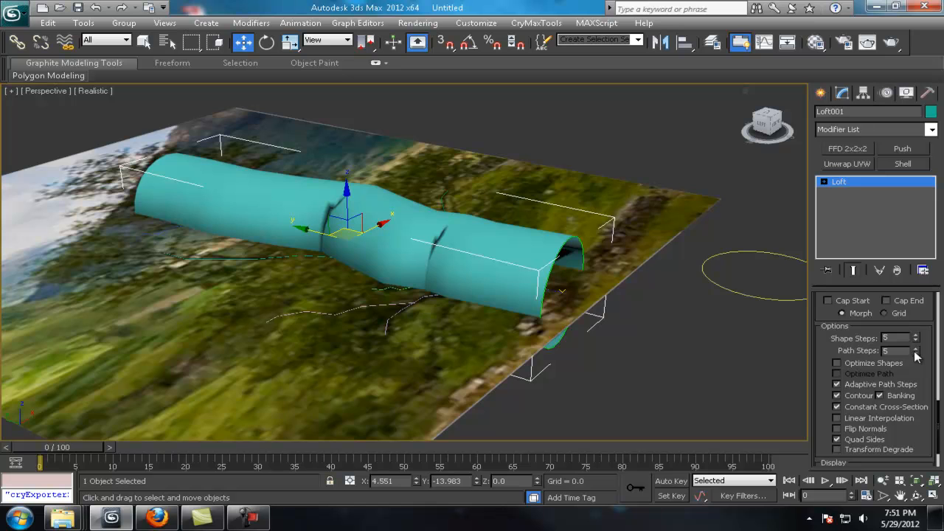
left_click(915, 341)
left_click(916, 341)
left_click(915, 341)
middle_click_drag(533, 318, 477, 304, "alt")
scroll(476, 303, "up", 3)
left_click(915, 335)
scroll(285, 253, "down", 4)
middle_click_drag(285, 253, 461, 266, "alt")
scroll(461, 265, "up", 2)
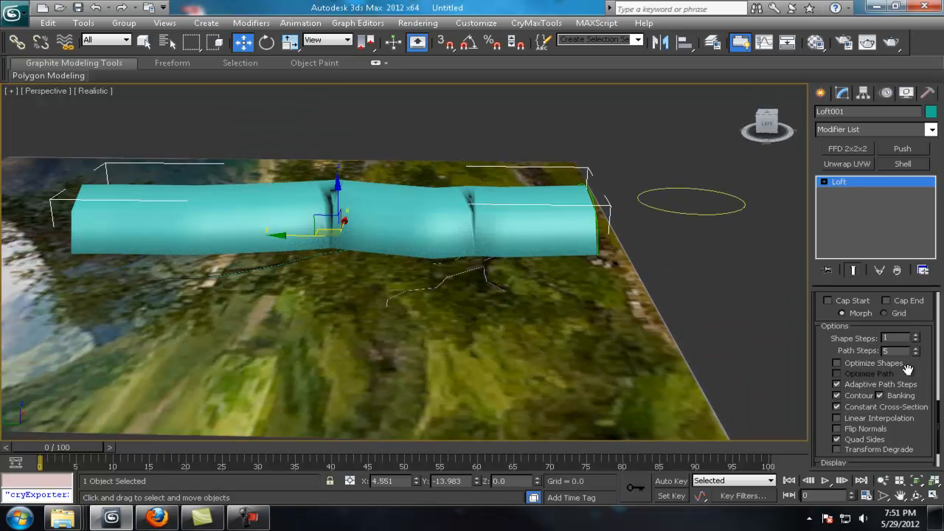
Open the Scale deformation for the trunk loft and lower the curve's start point to about 17.
left_click_drag(907, 369, 880, 228)
left_click(849, 459)
left_click(864, 387)
left_click_drag(44, 149, 45, 174)
middle_click_drag(475, 148, 504, 194, "alt")
scroll(503, 189, "up", 3)
left_click_drag(46, 174, 46, 178)
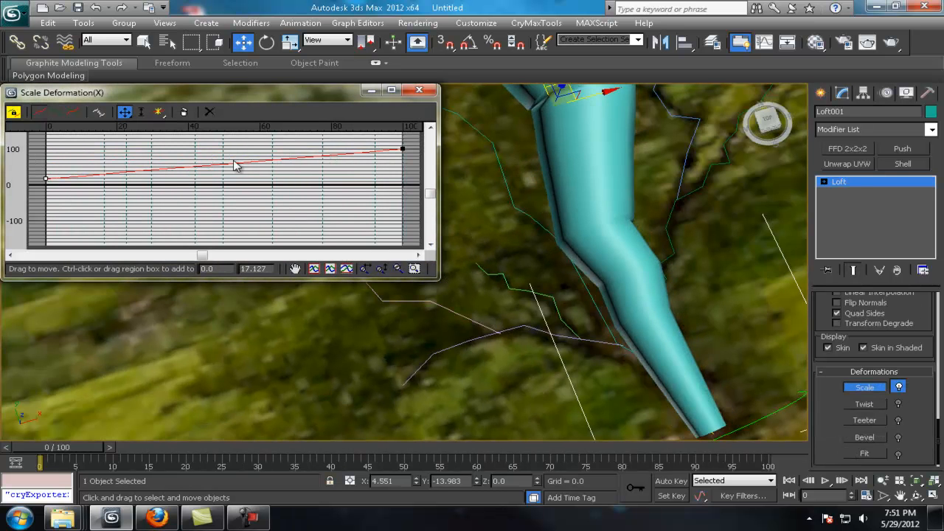
Taper the trunk by lowering the scale curve's end point to about 2.4, and close the deformation editor.
left_click_drag(402, 149, 402, 183)
middle_click_drag(569, 150, 550, 247)
scroll(550, 247, "down", 2)
scroll(550, 246, "up", 2)
left_click_drag(402, 183, 402, 185)
scroll(500, 172, "down", 3)
scroll(562, 324, "up", 3)
middle_click_drag(545, 284, 633, 346)
scroll(632, 346, "up", 1)
scroll(641, 325, "down", 3)
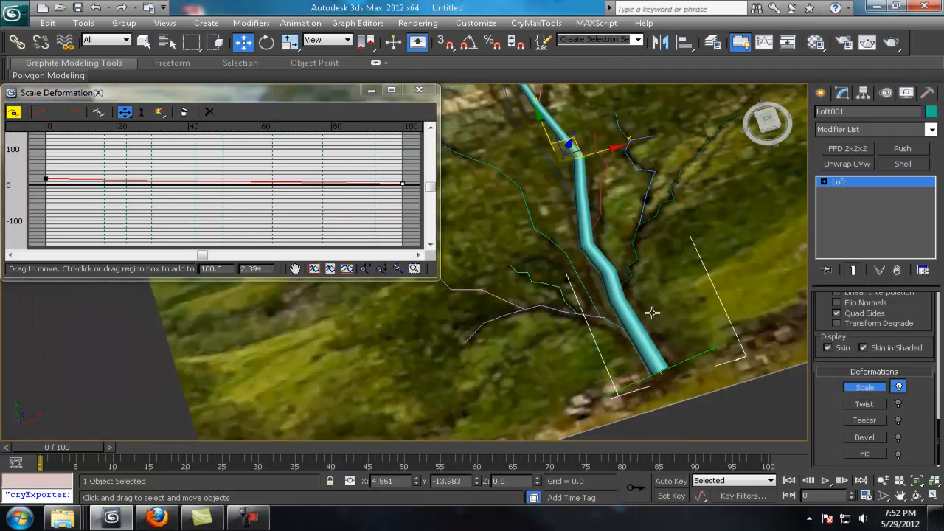
middle_click_drag(651, 312, 603, 300)
left_click(430, 91)
Lower the photo reference plane to about Z -12.3, beneath the trunk and branch lines, and deselect it.
middle_click_drag(620, 333, 531, 316)
scroll(531, 317, "down", 3)
middle_click_drag(623, 388, 526, 337)
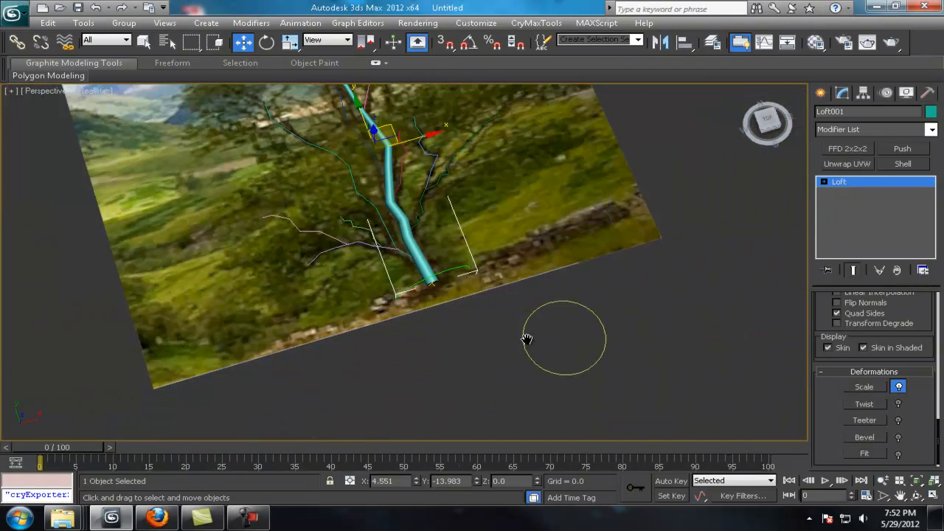
scroll(534, 272, "up", 3)
left_click(334, 240)
scroll(335, 240, "up", 3)
middle_click_drag(335, 241, 432, 268)
middle_click_drag(556, 244, 495, 211, "alt")
scroll(495, 211, "down", 4)
left_click_drag(351, 96, 353, 125)
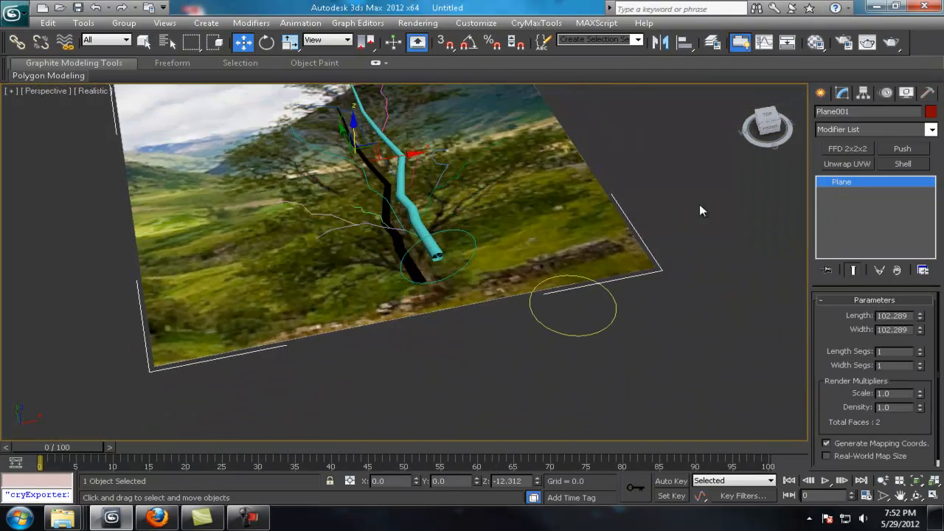
left_click(699, 209)
Remove the cast shadows from the perspective view through the viewport configuration.
scroll(373, 148, "up", 3)
mouse_move(30, 78)
right_click(94, 94)
left_click(93, 90)
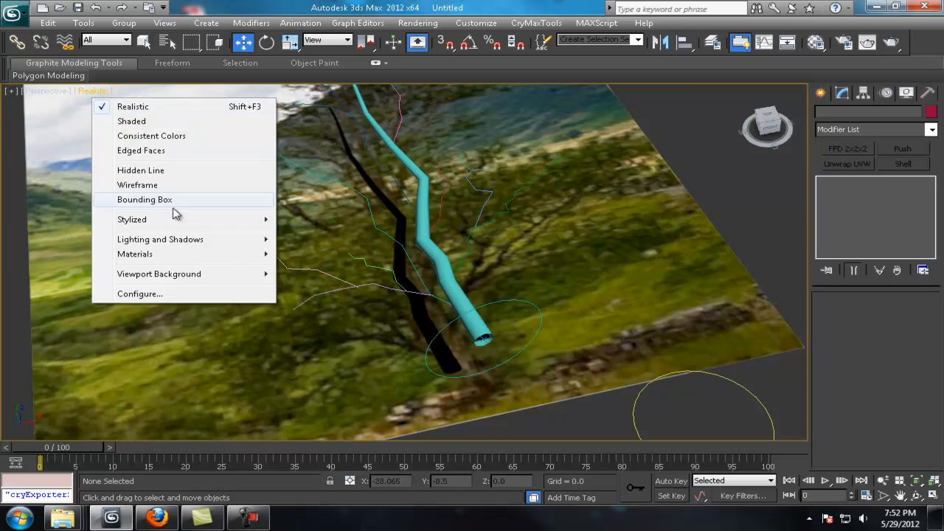
left_click(126, 293)
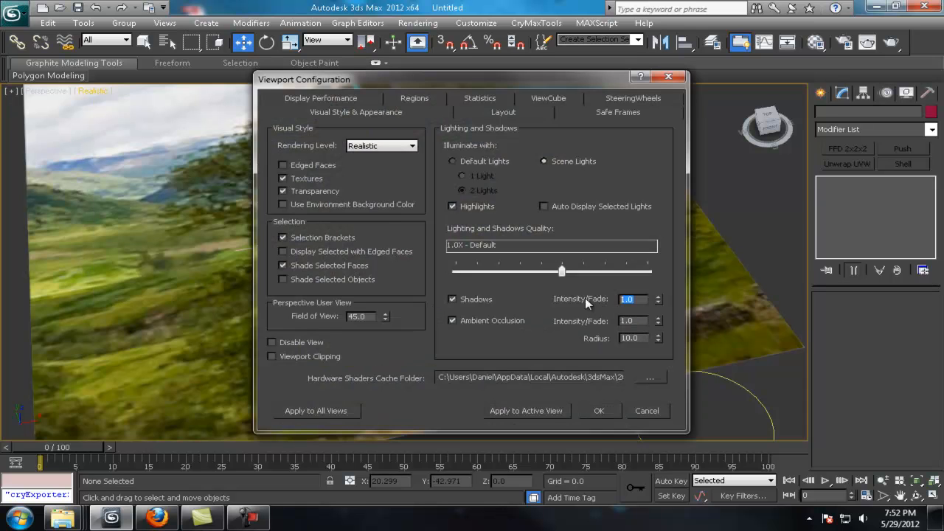
key("Escape")
Loft the long branch line nearest the trunk, getting the circle beside the plane as its shape.
middle_click_drag(461, 274, 404, 247, "alt")
left_click(476, 274)
scroll(503, 272, "down", 1)
left_click(842, 92)
left_click(846, 233)
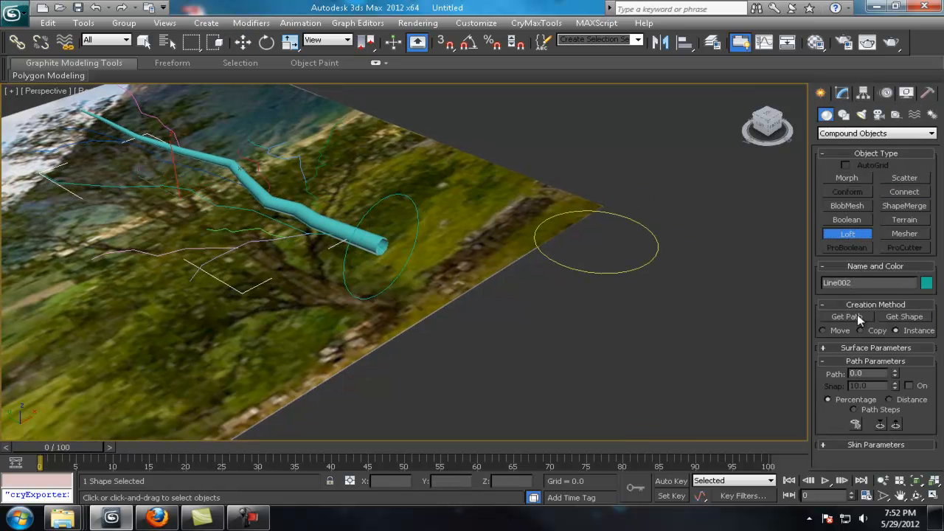
left_click(603, 272)
scroll(653, 268, "up", 5)
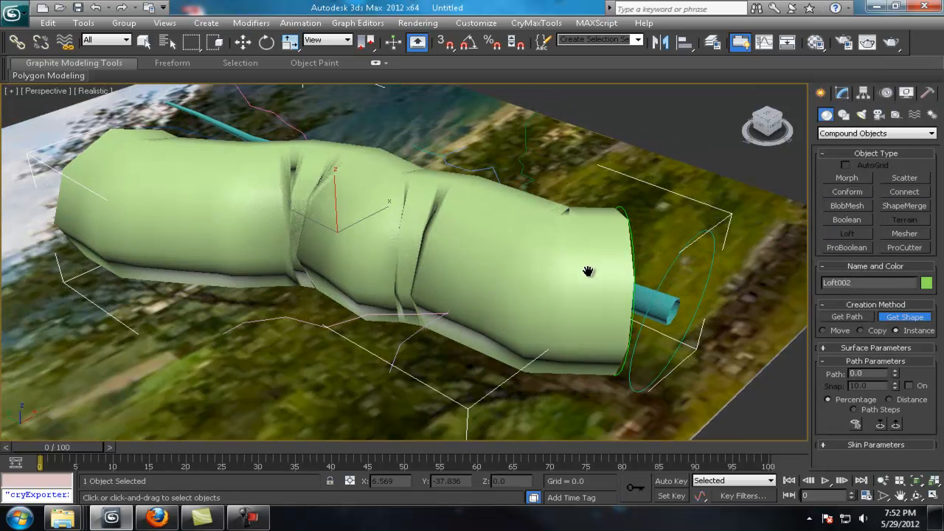
Open the Scale deformation for the long green branch and lower the curve's start point to thin its base.
left_click(842, 94)
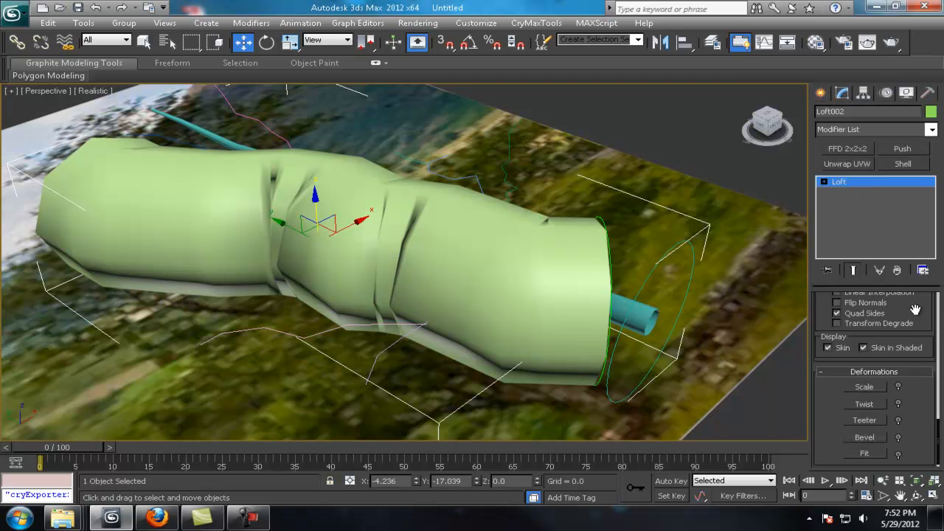
scroll(913, 310, "up", 2)
scroll(886, 316, "up", 5)
scroll(890, 302, "down", 3)
scroll(891, 295, "down", 5)
left_click(864, 383)
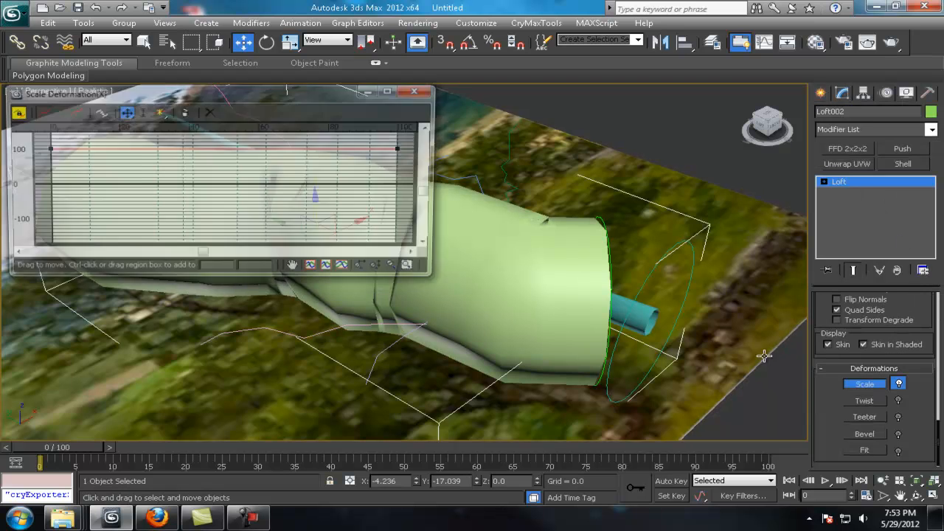
left_click_drag(46, 149, 46, 180)
Taper the green branch by setting its scale curve's end point to 3.
left_click_drag(403, 149, 402, 180)
scroll(594, 160, "down", 4)
scroll(472, 193, "up", 4)
scroll(517, 214, "down", 4)
scroll(563, 224, "up", 4)
type("3")
key("Return")
middle_click_drag(551, 271, 636, 285)
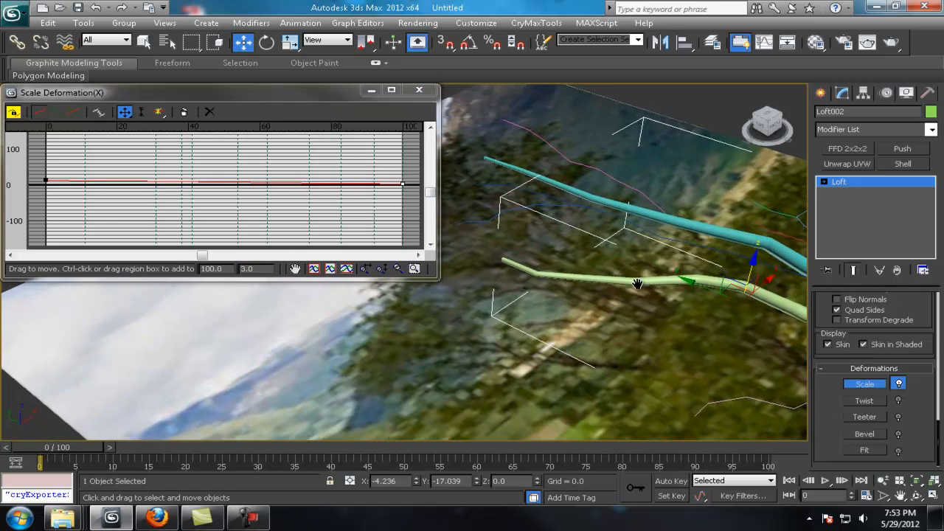
scroll(677, 332, "down", 3)
middle_click_drag(677, 332, 578, 340)
scroll(563, 339, "up", 3)
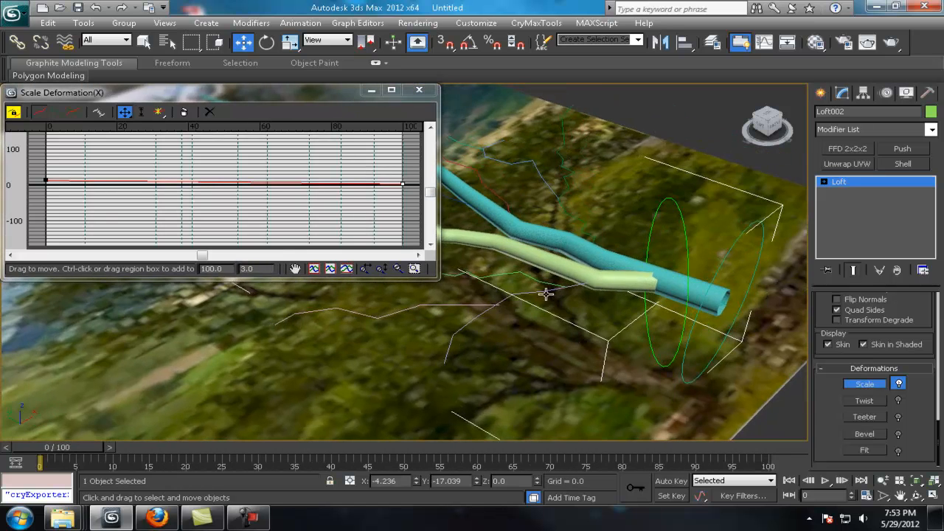
middle_click_drag(681, 304, 673, 298)
Loft the short side-branch line below the green branch, getting the green branch's circle as its shape.
left_click(543, 284)
middle_click_drag(653, 334, 346, 276)
left_click(820, 92)
left_click(847, 233)
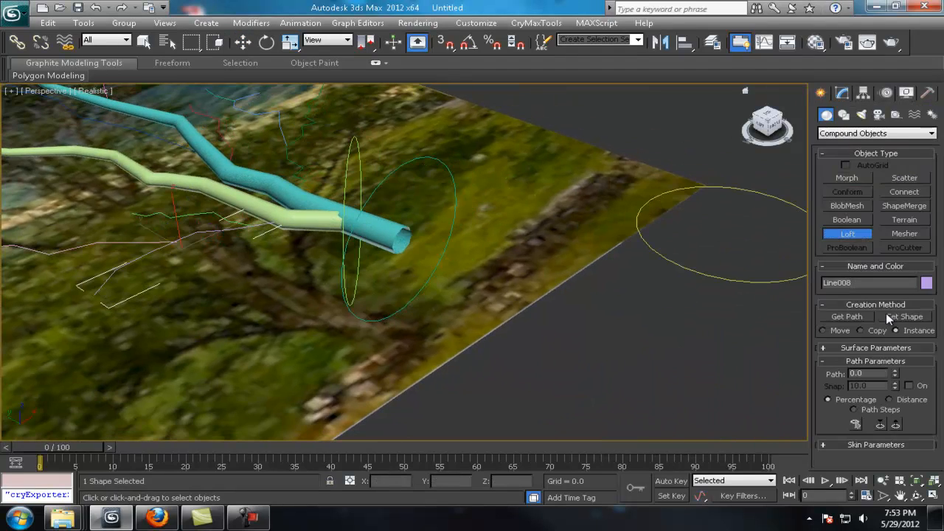
left_click(904, 316)
left_click(352, 240)
middle_click_drag(423, 236, 562, 245)
Open the Scale deformation for the short side branch and lower both ends of its curve.
left_click(842, 92)
left_click(864, 383)
left_click_drag(46, 148, 47, 177)
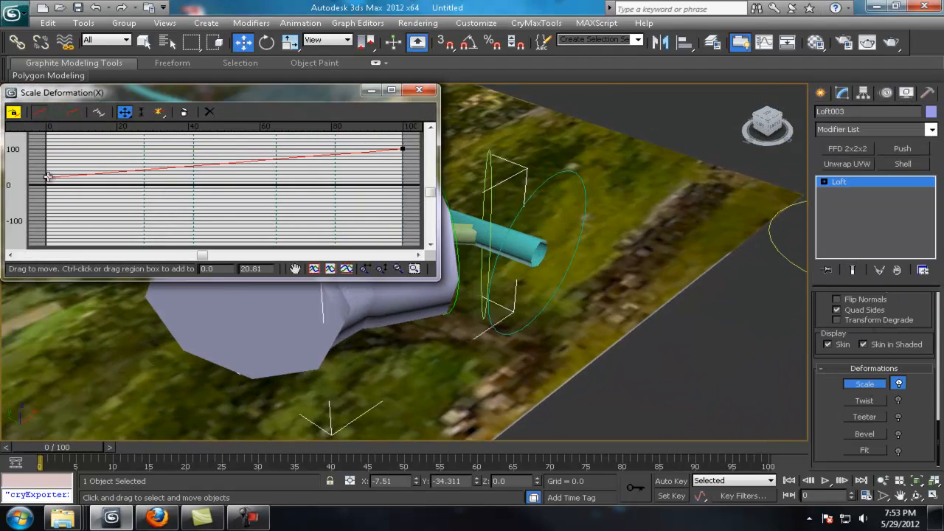
left_click_drag(402, 149, 404, 180)
Set the side branch's scale curve to 10 at its start and 4 at its end, and close the editor.
left_click_drag(123, 100, 686, 138)
left_click(609, 213)
left_click_drag(611, 214, 608, 212)
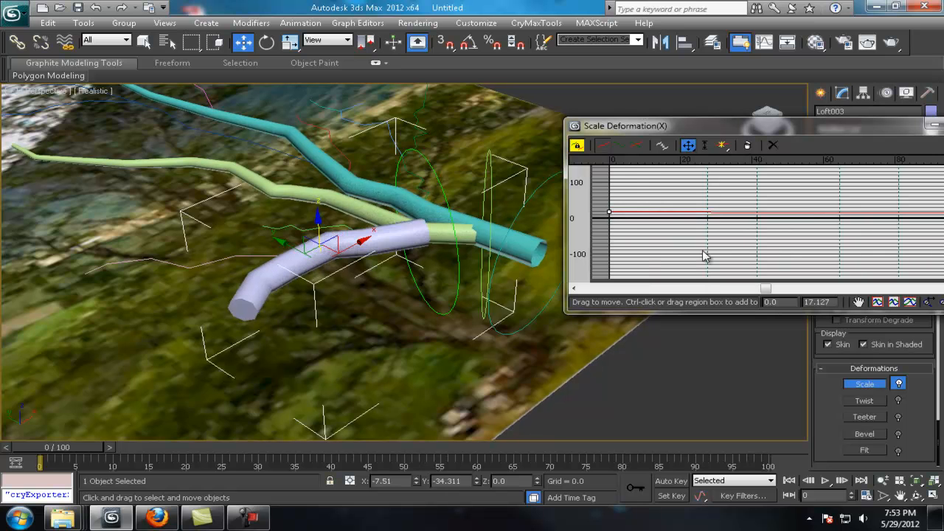
type("10")
key("Return")
left_click_drag(776, 127, 573, 74)
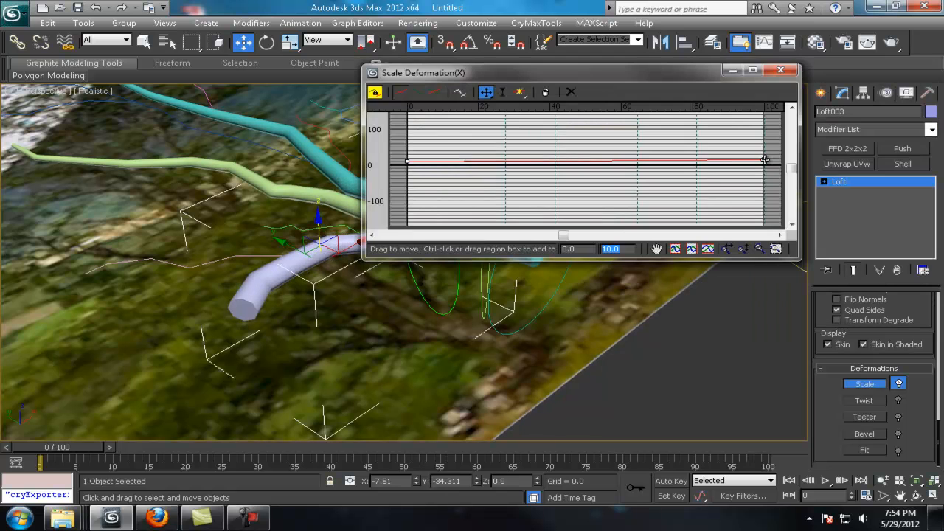
key("Return")
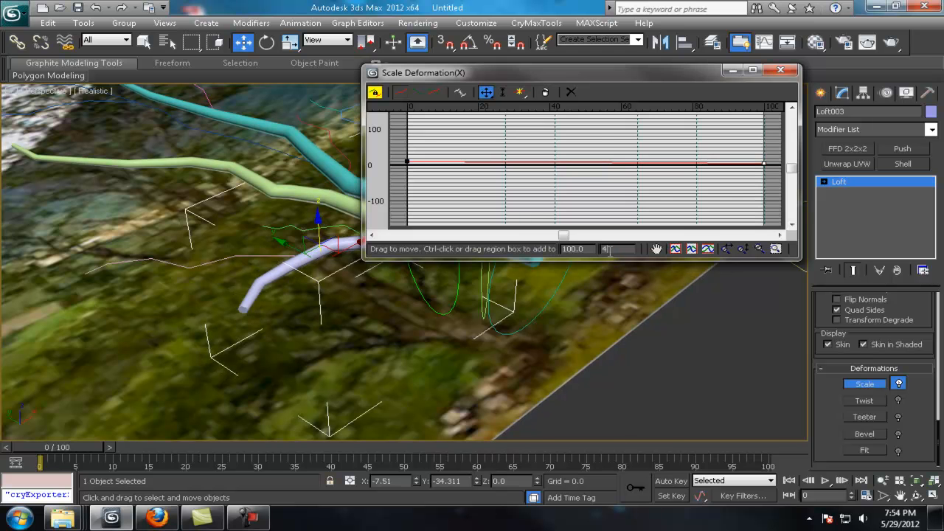
left_click(780, 69)
Set the side branch loft's Shape Steps and Path Steps to 0.
scroll(919, 347, "up", 4)
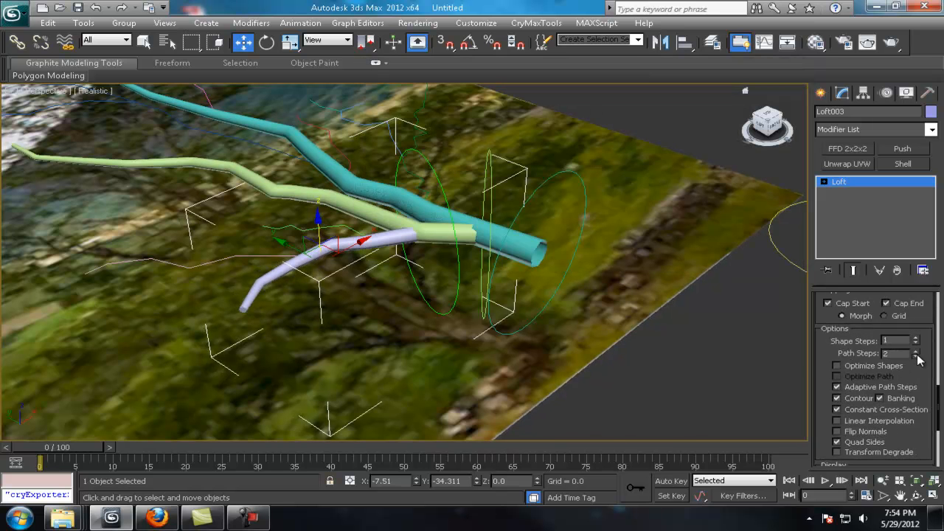
key("z")
left_click(915, 344)
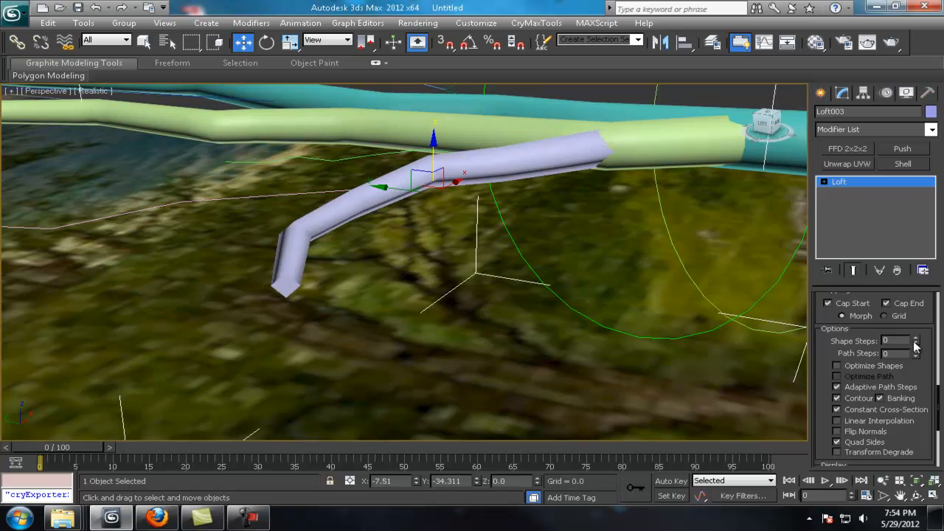
Turn off both end caps on the side branch loft and enable Apply Mapping.
middle_click_drag(481, 207, 399, 250)
left_click(848, 305)
left_click(885, 303)
scroll(917, 329, "up", 8)
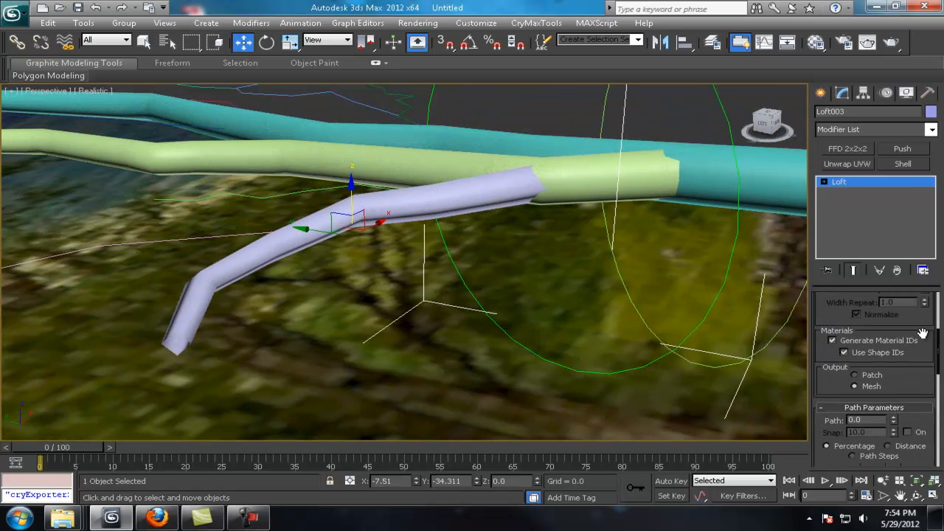
left_click(846, 369)
scroll(915, 369, "down", 4)
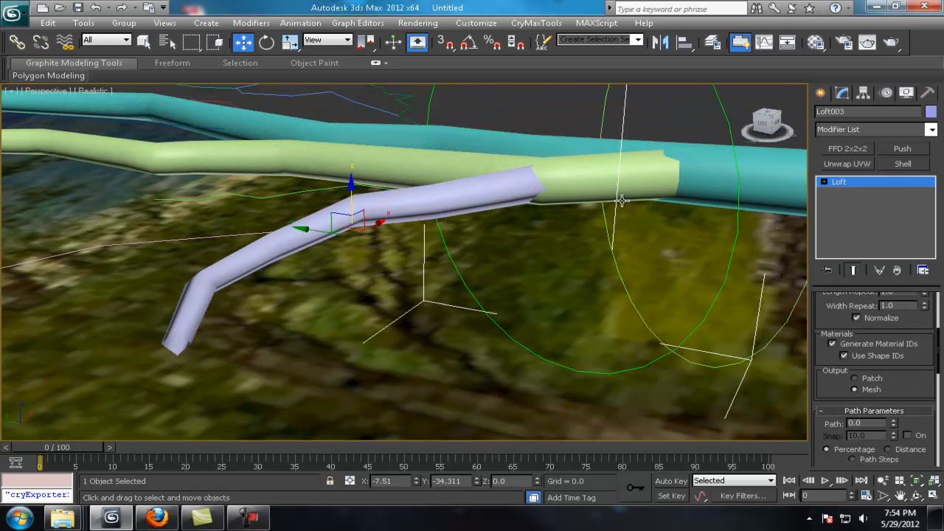
Set the long green branch loft's Shape Steps to 0 and reduce its Path Steps.
left_click_drag(924, 371, 922, 473)
left_click_drag(931, 423, 905, 280)
left_click(915, 370)
scroll(583, 292, "down", 5)
middle_click_drag(590, 243, 627, 284, "alt")
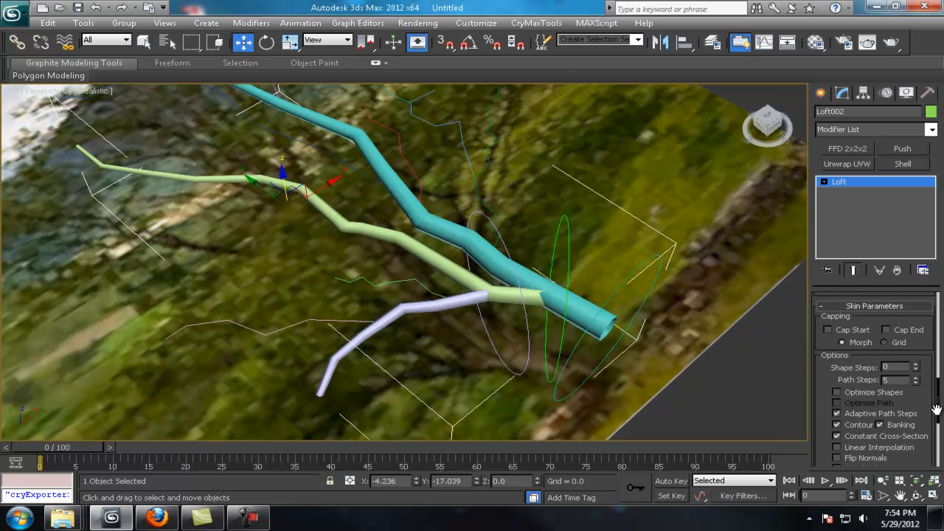
left_click(915, 383)
middle_click_drag(701, 339, 478, 270, "alt")
scroll(479, 270, "up", 3)
key("q")
Reselect the short side branch and set its scale curve's end point to 2 for a thinner tip.
left_click(415, 255)
scroll(415, 256, "up", 3)
left_click_drag(920, 401, 910, 103)
scroll(319, 230, "up", 3)
left_click(348, 274)
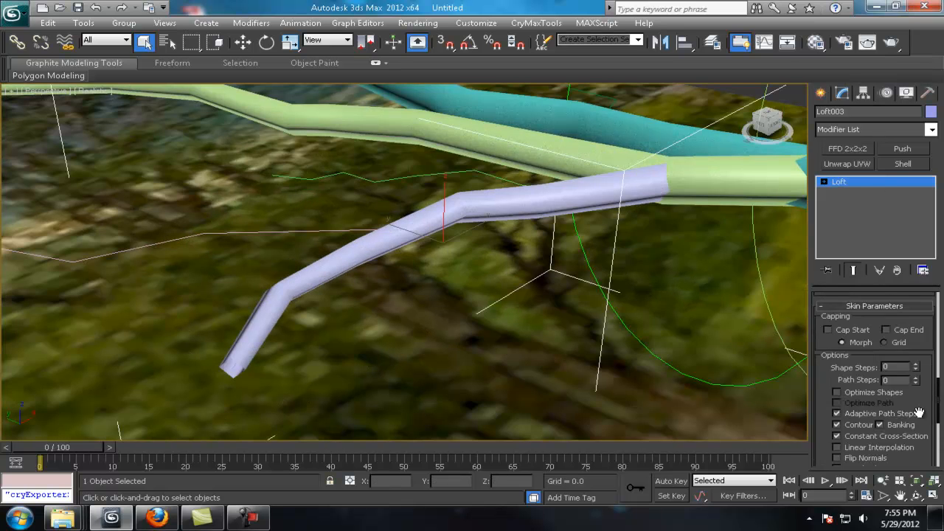
scroll(918, 411, "down", 5)
left_click(864, 383)
type("3")
key("Return")
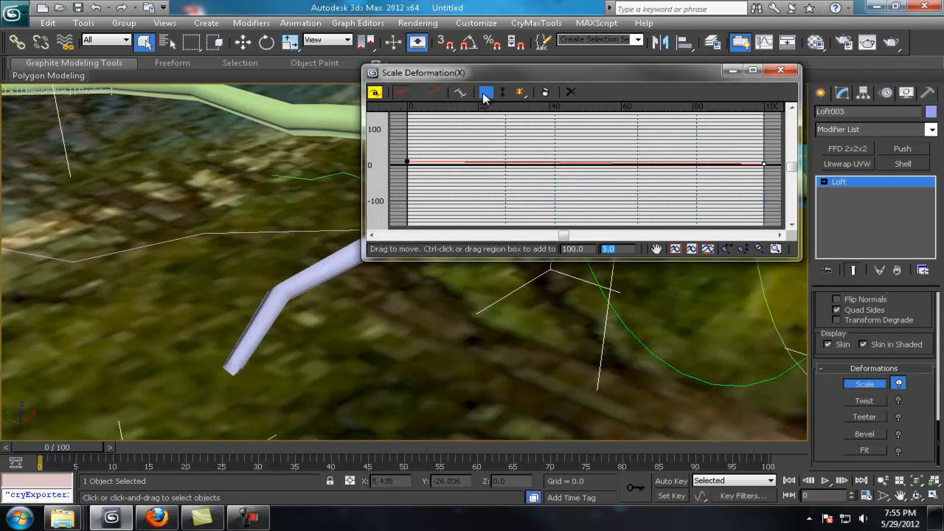
left_click_drag(528, 77, 305, 199)
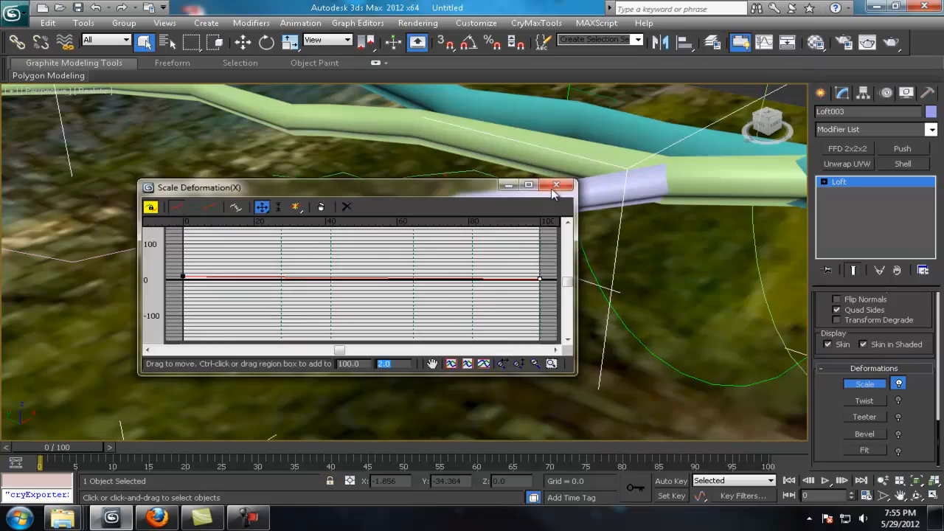
left_click(555, 193)
Loft the zigzag twig line beside the side branch, getting an existing circle as its shape.
scroll(514, 306, "down", 5)
middle_click_drag(515, 305, 350, 291, "alt")
scroll(451, 324, "up", 3)
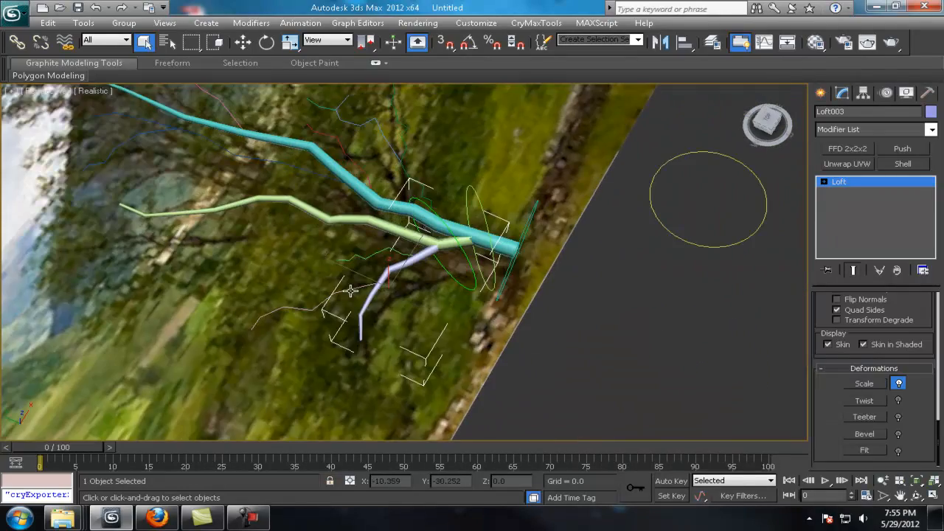
left_click(349, 291)
left_click(821, 93)
middle_click_drag(579, 286, 537, 324, "alt")
scroll(555, 233, "down", 2)
scroll(546, 305, "down", 2)
scroll(537, 325, "up", 5)
left_click(848, 234)
middle_click_drag(640, 309, 793, 294)
left_click(577, 290)
scroll(578, 290, "up", 3)
Open the Scale deformation for the new twig loft and set the curve's start point to 3.
left_click(842, 93)
left_click(875, 385)
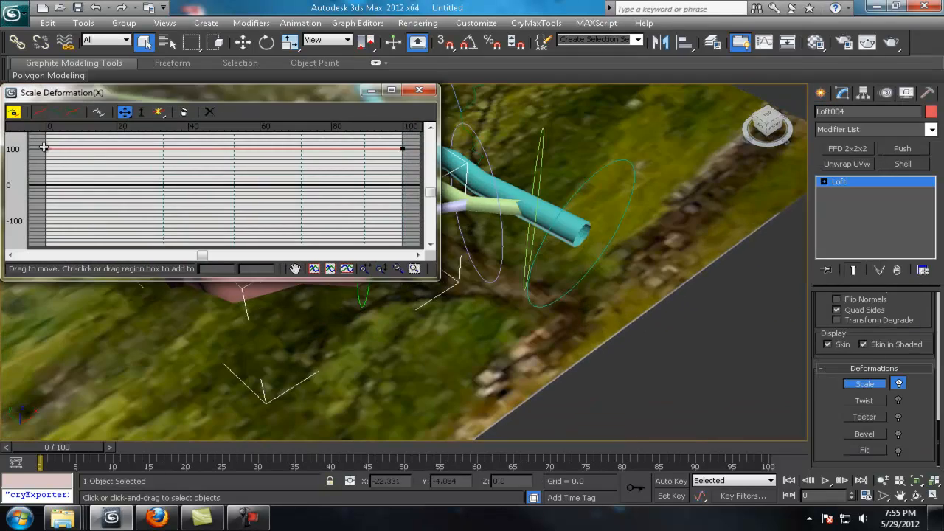
left_click_drag(46, 149, 46, 168)
middle_click_drag(483, 310, 746, 345)
double_click(261, 269)
type("3")
key("Return")
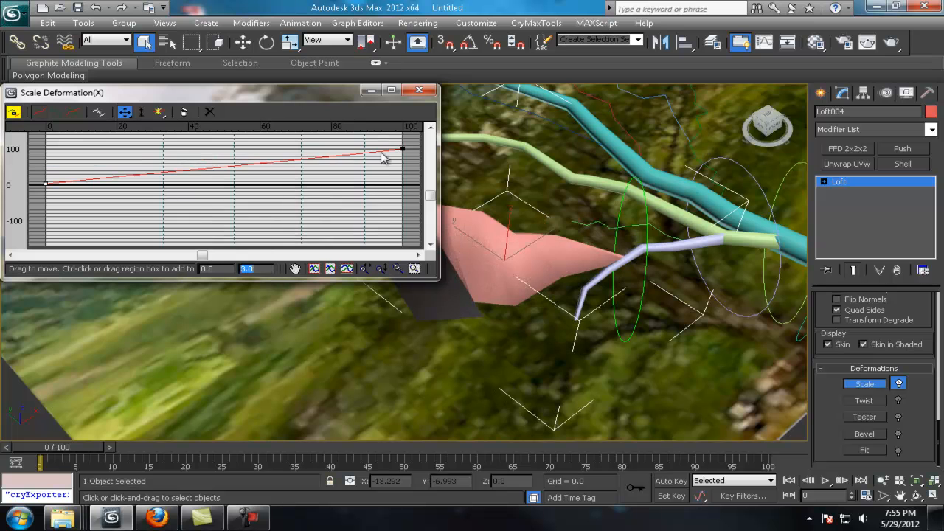
Set the twig's scale curve end point to 3 and its start point to 5.
type("3")
key("Return")
scroll(483, 288, "up", 3)
mouse_move(483, 287)
middle_mouse_down()
mouse_move(609, 285)
mouse_move(484, 285)
middle_mouse_up()
left_click(46, 184)
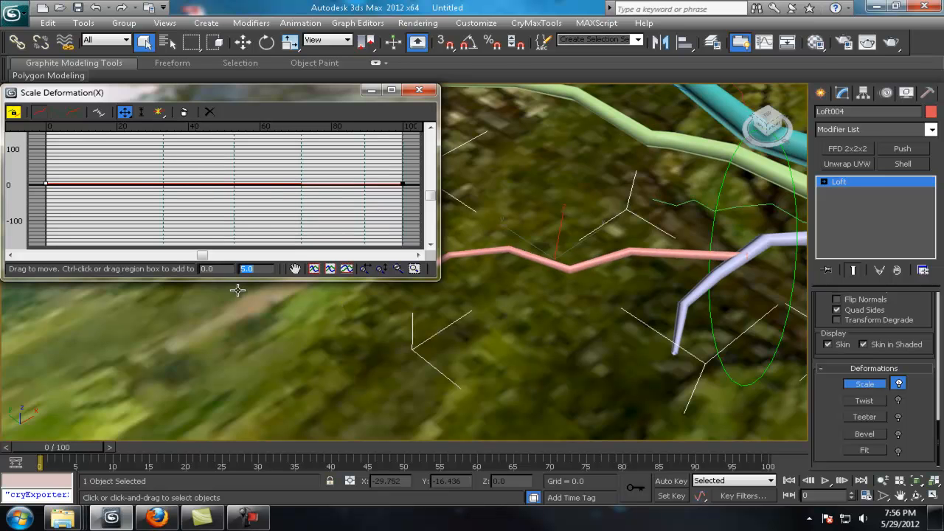
Set the end point of the red twig's scale curve to 2 and close the deformation window.
scroll(596, 320, "down", 3)
middle_click_drag(596, 320, 649, 337)
left_click(402, 183)
double_click(262, 270)
type("2")
key("Return")
scroll(599, 272, "down", 4)
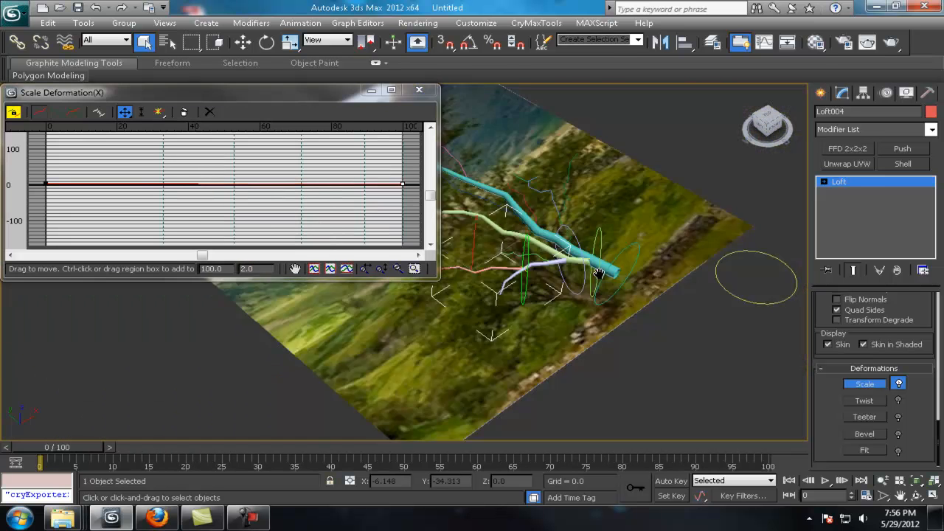
scroll(598, 273, "up", 4)
scroll(903, 352, "up", 5)
scroll(876, 313, "up", 10)
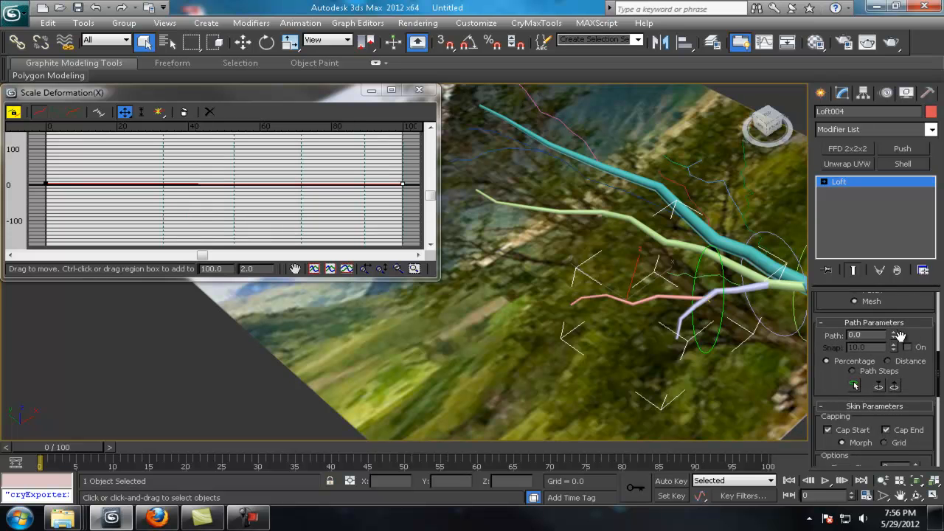
scroll(912, 426, "down", 10)
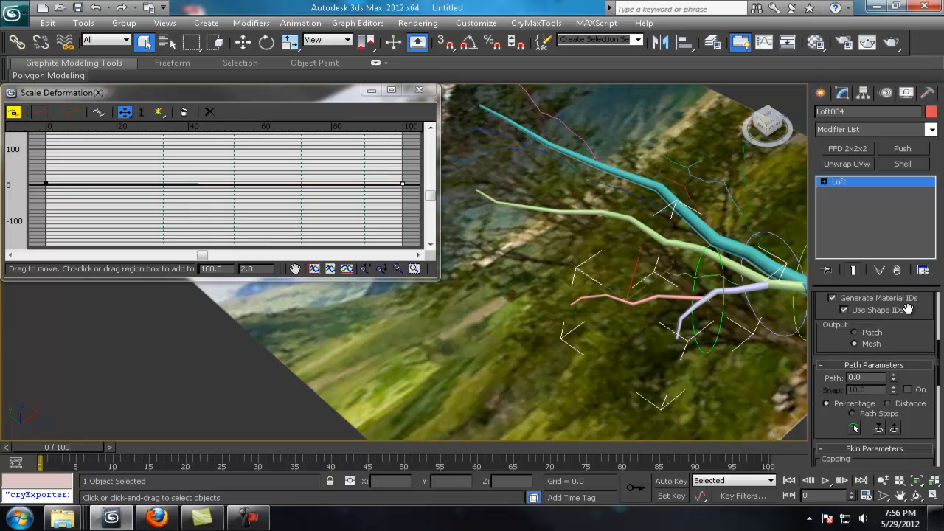
left_click(422, 91)
Loft the short twig line between the green branch and the lilac side branch, using an existing circle as its shape.
scroll(694, 274, "up", 3)
middle_click_drag(694, 274, 354, 244)
left_click(510, 263)
scroll(509, 264, "down", 3)
scroll(704, 286, "up", 3)
left_click(820, 93)
middle_click_drag(655, 245, 621, 286)
left_click(847, 234)
left_click(898, 318)
left_click(701, 245)
middle_click_drag(700, 245, 803, 234)
Open the Scale deformation for the new gold loft and set the curve's start and end points to 3.
left_click(841, 94)
left_click_drag(917, 310, 922, 528)
left_click_drag(920, 339, 924, 528)
scroll(907, 399, "down", 10)
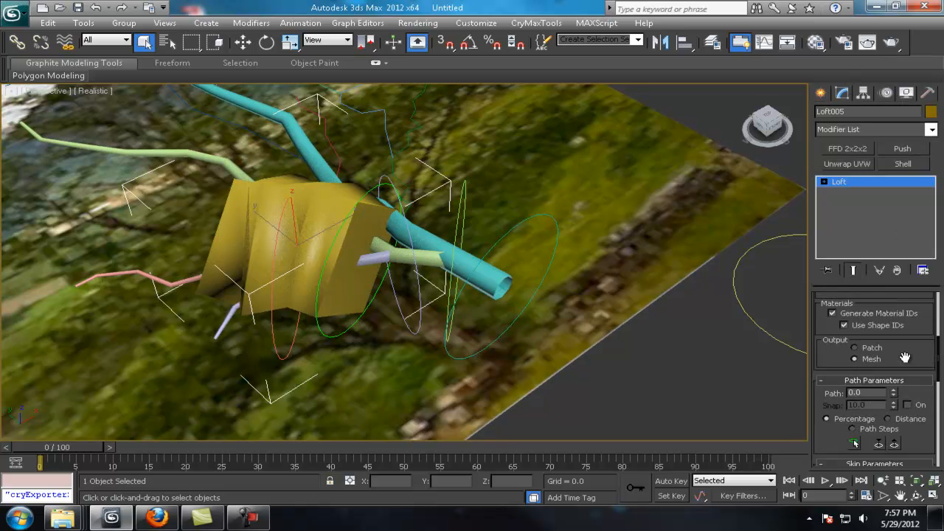
left_click(864, 384)
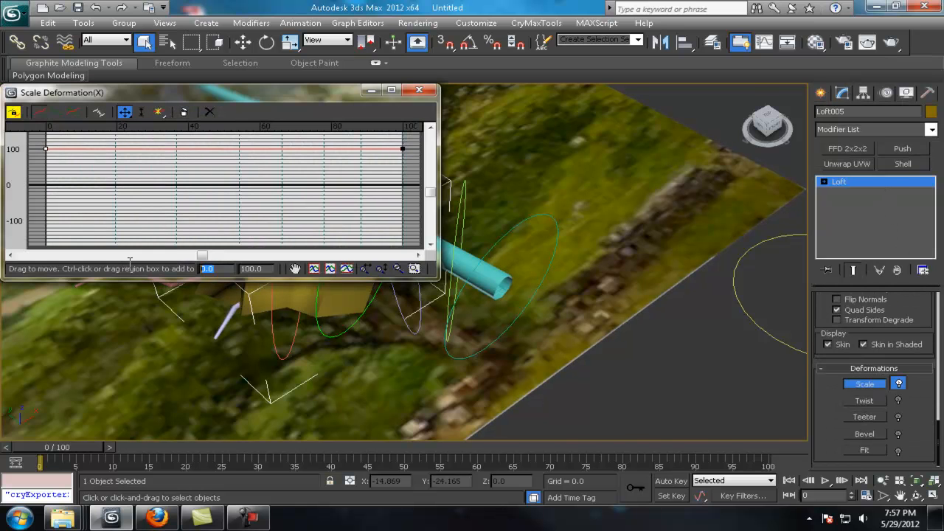
middle_click_drag(130, 332, 421, 369)
double_click(255, 268)
type("3")
key("Return")
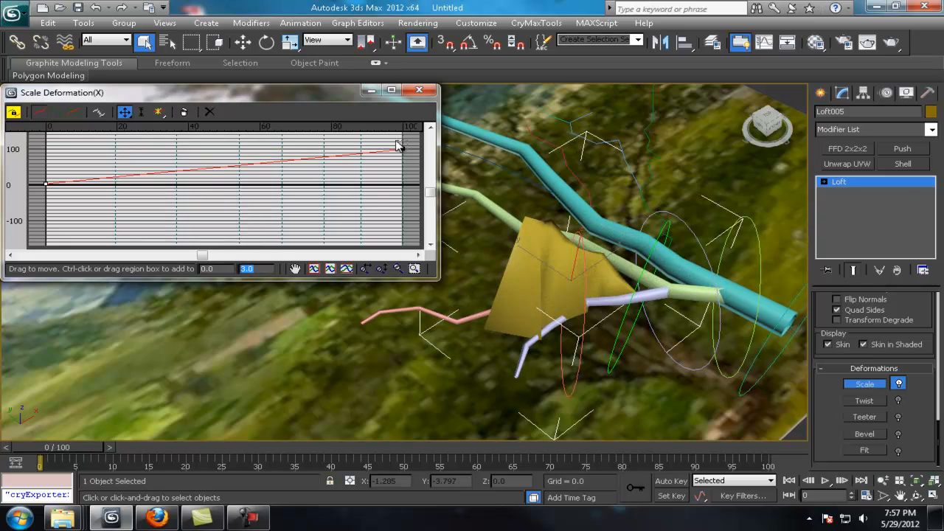
key("Return")
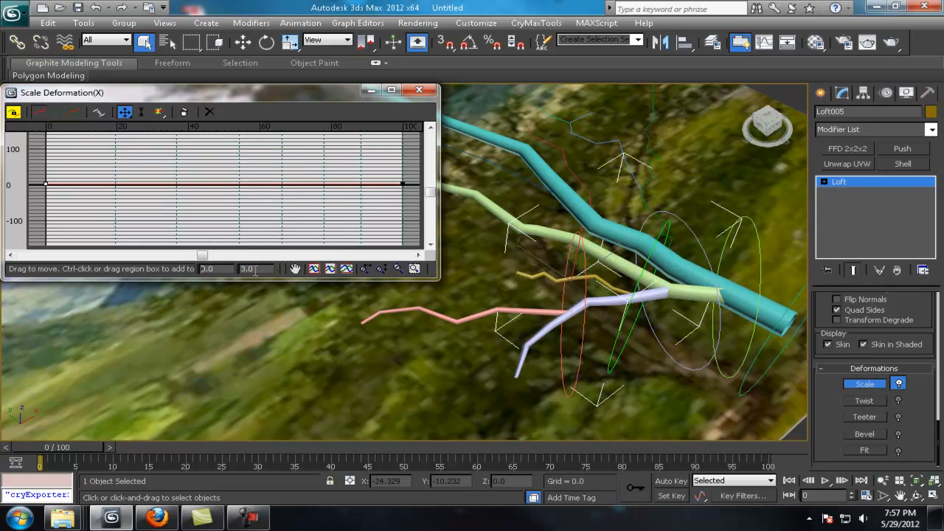
Set the start point of the gold twig's scale curve to 7 for a thicker base.
scroll(659, 261, "up", 3)
middle_click_drag(576, 262, 442, 289, "alt")
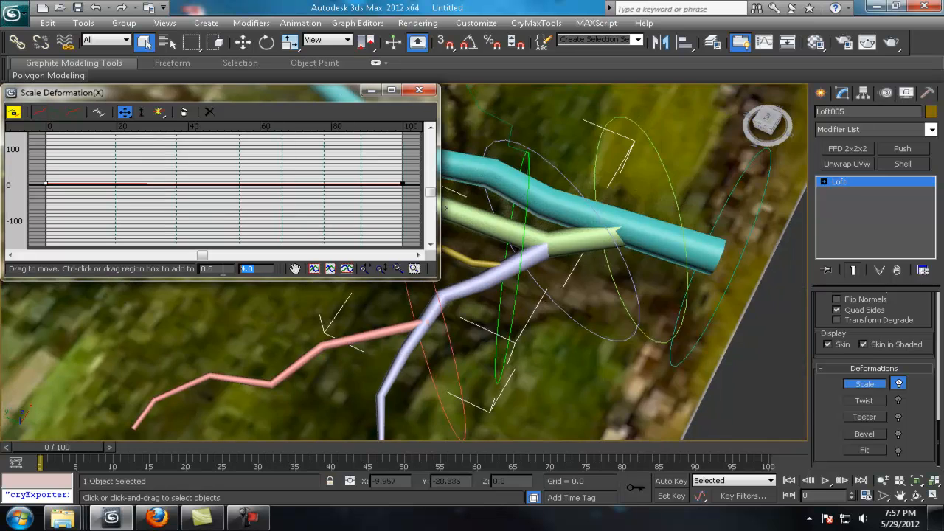
middle_click_drag(555, 200, 690, 250)
type("7")
key("Return")
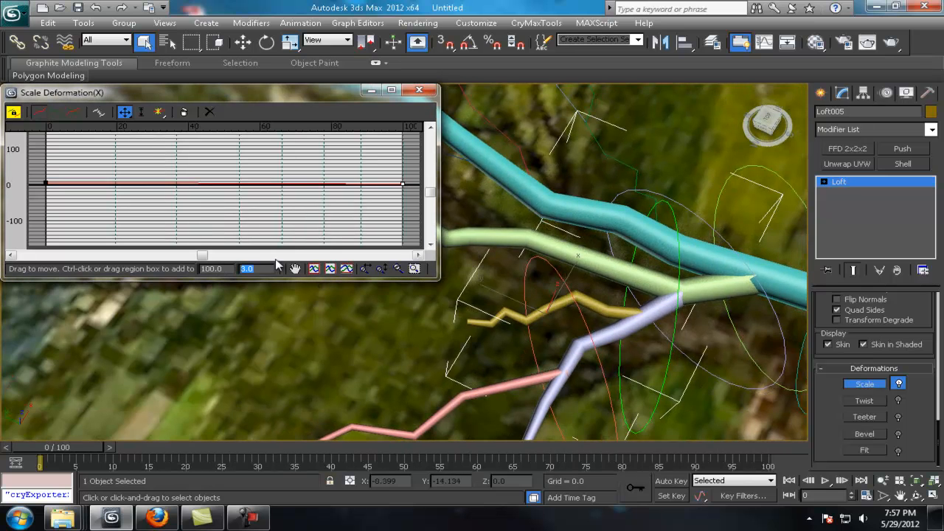
scroll(575, 280, "down", 4)
middle_click_drag(649, 282, 614, 283, "alt")
left_click_drag(914, 328, 927, 530)
Select the red twig's loft and turn off its start and end capping.
left_click(447, 326)
scroll(887, 344, "down", 10)
scroll(887, 345, "up", 4)
scroll(451, 325, "up", 3)
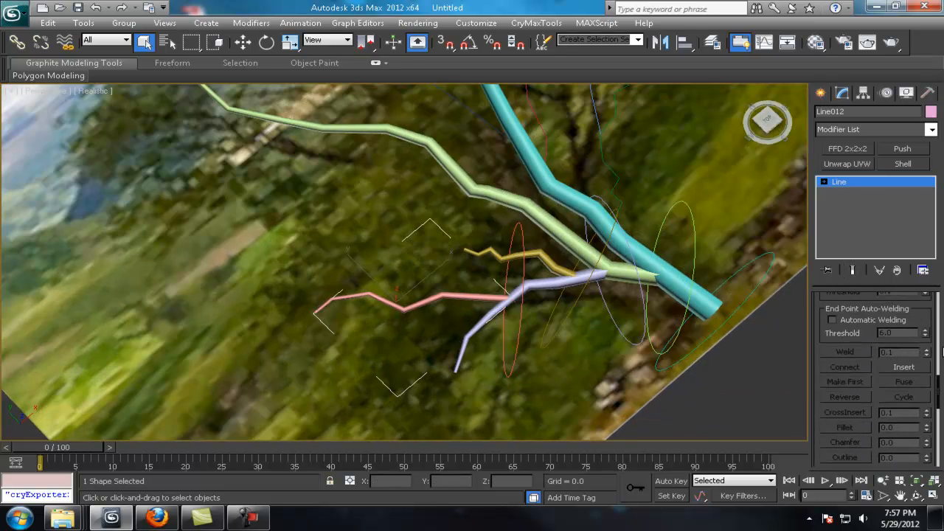
scroll(918, 318, "down", 7)
scroll(918, 319, "up", 10)
scroll(469, 431, "up", 3)
middle_click_drag(469, 431, 456, 324)
middle_click_drag(364, 204, 438, 177)
left_click(430, 258)
left_click(428, 253)
left_click(354, 265)
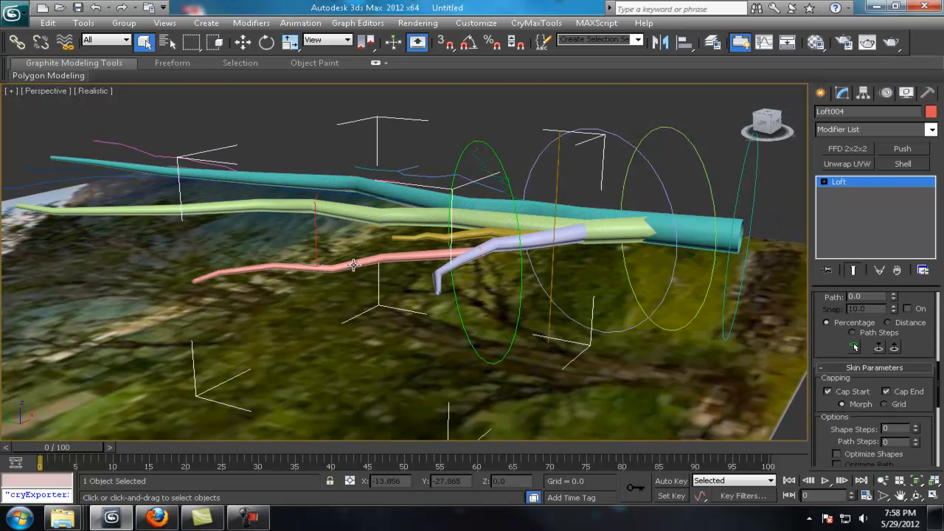
scroll(926, 419, "down", 5)
scroll(817, 395, "up", 5)
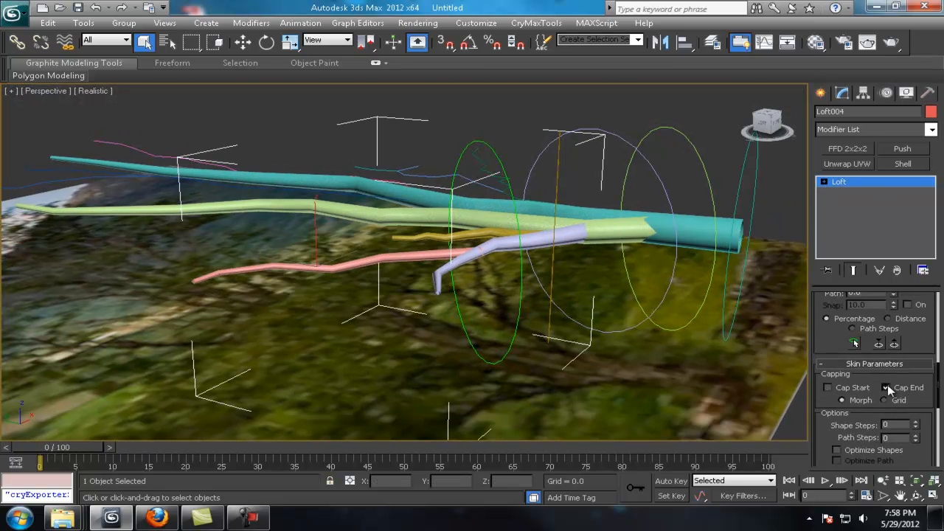
Select the dark blue branch line beside the upper trunk and bring up the compound object tools.
left_click(651, 197)
scroll(742, 221, "down", 2)
middle_click_drag(634, 237, 355, 234, "alt")
left_click(361, 276)
left_click_drag(910, 422, 929, 62)
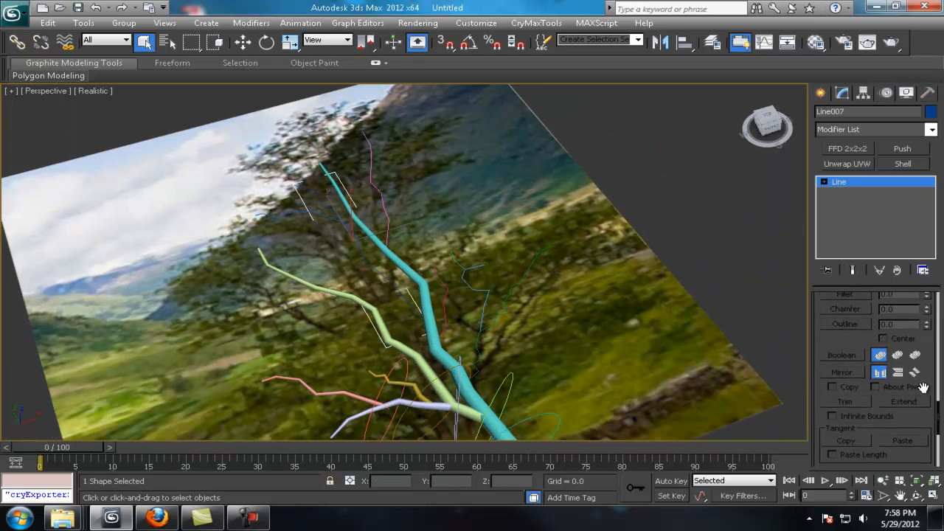
scroll(909, 336, "up", 10)
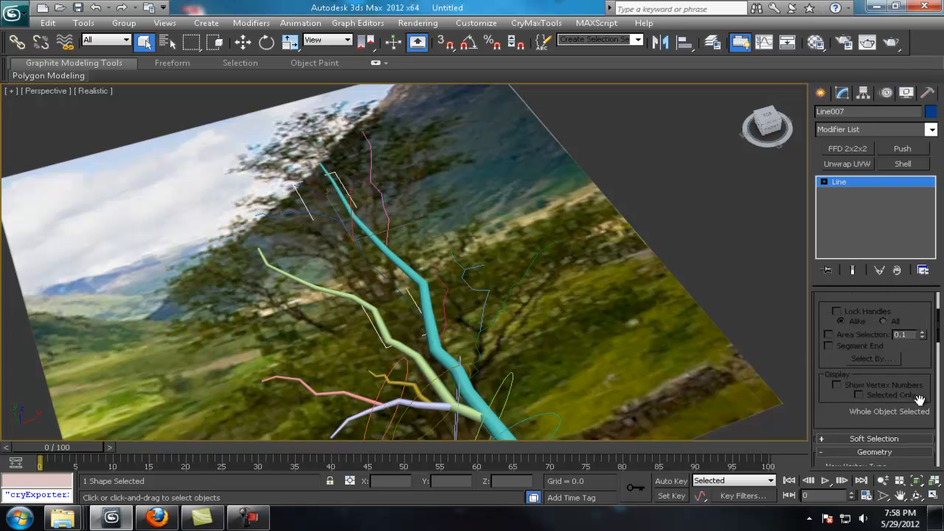
left_click(820, 92)
left_click(845, 218)
scroll(886, 168, "down", 5)
scroll(885, 168, "up", 5)
left_click(312, 213)
left_click(312, 214)
middle_click_drag(312, 214, 463, 254, "alt")
key("ctrl+z")
key("ctrl+z")
key("ctrl+z")
Loft the selected dark blue branch line, getting the large circle beside the reference photo as its shape.
scroll(464, 254, "up", 3)
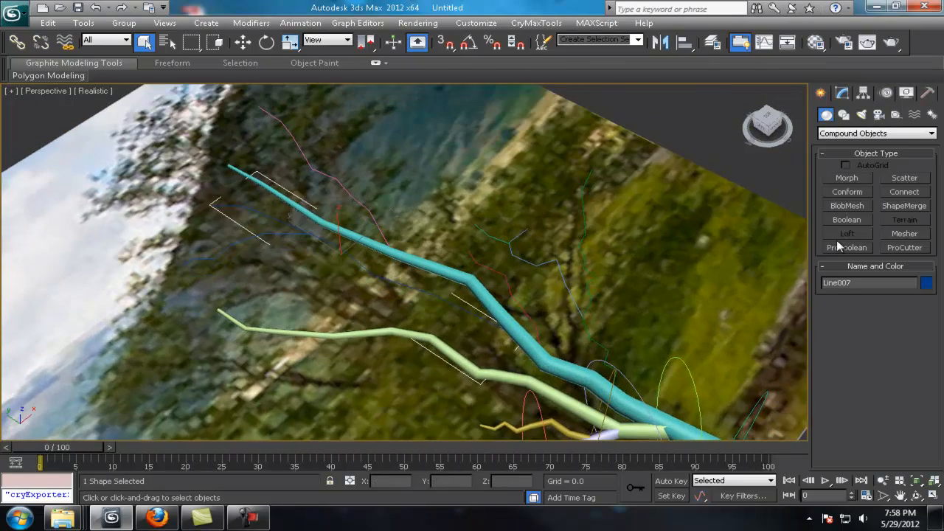
left_click(455, 270)
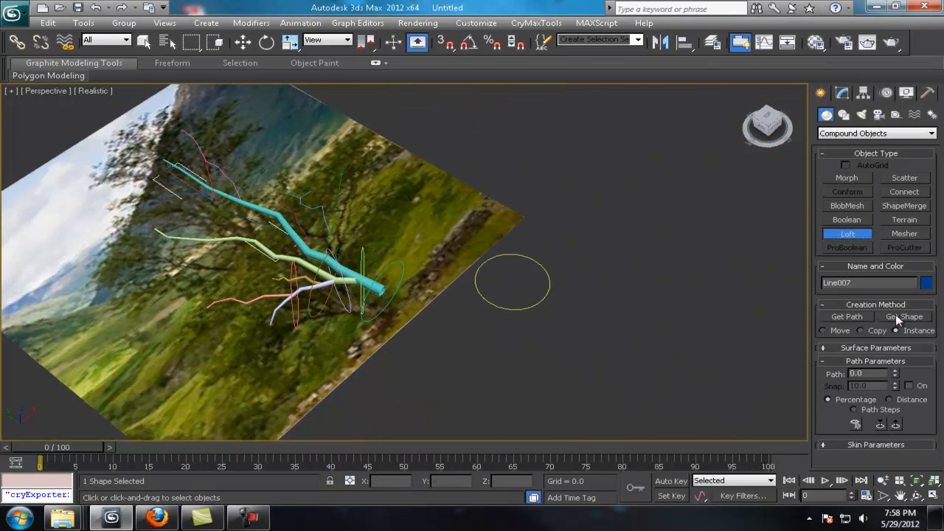
left_click(906, 205)
left_click(512, 274)
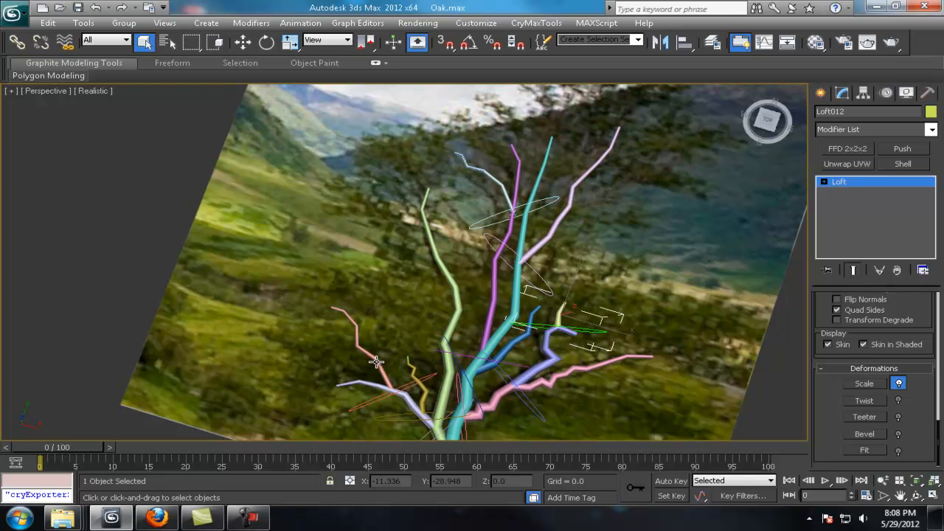
Select all the traced lines by name and raise them straight up, well above the lofted branches.
left_click(376, 361)
middle_click_drag(376, 361, 308, 120, "alt")
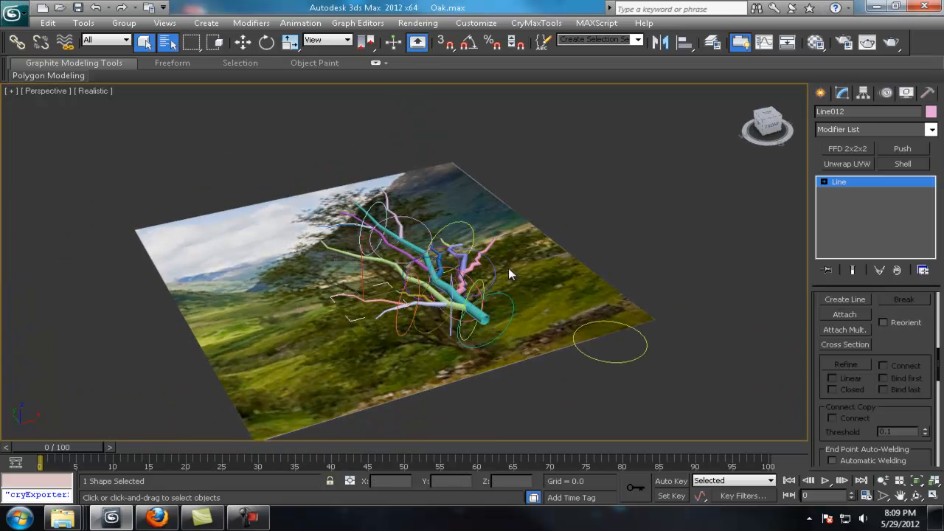
key("h")
scroll(382, 399, "down", 3)
left_click(94, 304, "shift")
left_click(299, 480)
middle_click_drag(346, 383, 400, 366, "alt")
scroll(400, 367, "up", 3)
key("w")
left_click_drag(418, 239, 417, 89)
scroll(416, 88, "down", 3)
middle_click_drag(416, 110, 430, 175)
left_click_drag(418, 174, 418, 126)
scroll(431, 230, "down", 2)
Move the reference photo plane straight down, clear of the lofted branches.
key("q")
left_click(354, 331)
key("w")
left_click_drag(396, 258, 387, 405)
middle_click_drag(387, 405, 406, 213, "alt")
Lower the vertices of the pink twig line by differing amounts so the twig slopes down toward its tip.
scroll(407, 213, "up", 2)
left_click(405, 228)
left_click(824, 181)
left_click(850, 192)
left_click_drag(300, 207, 299, 244)
middle_click_drag(398, 295, 437, 318, "alt")
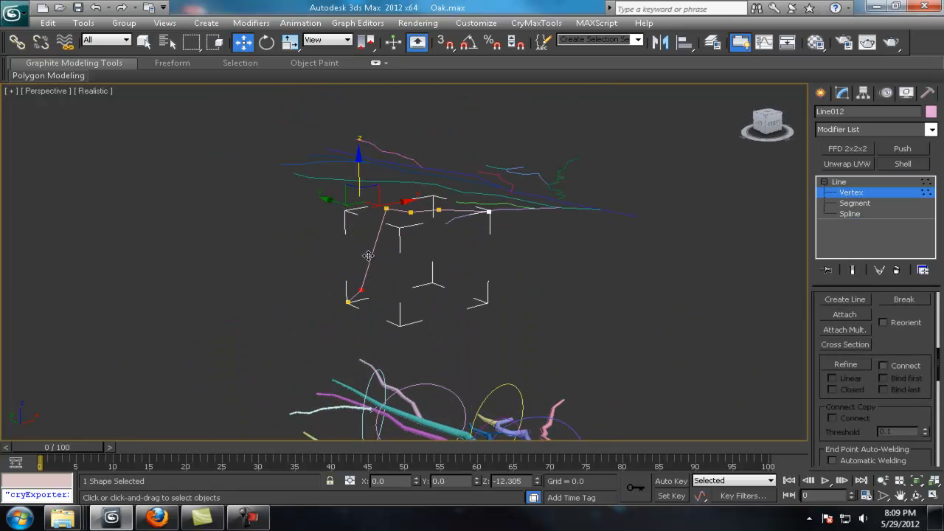
left_click_drag(440, 219, 439, 228)
middle_click_drag(440, 228, 460, 212, "alt")
left_click(461, 211)
scroll(460, 211, "up", 2)
left_click_drag(482, 150, 482, 220)
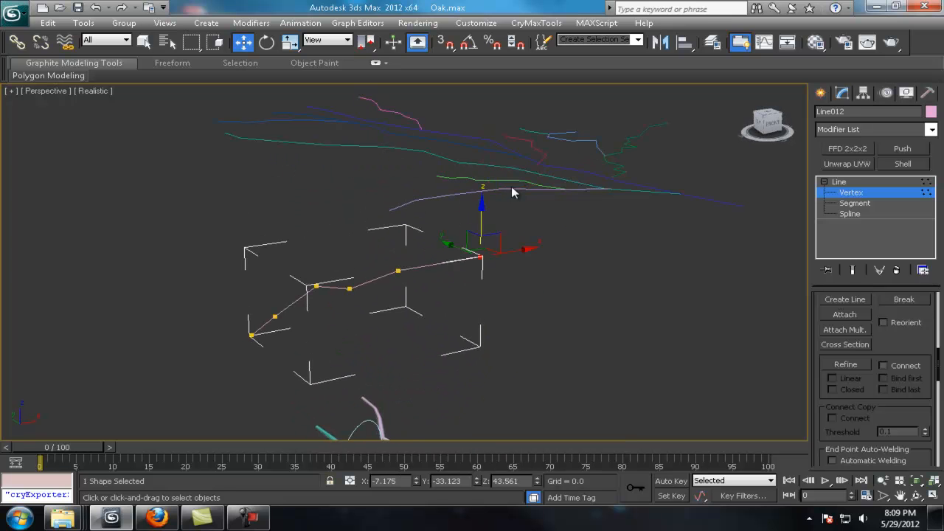
Lower the vertices of the lilac side branch line so it bends steeply downward with a slightly raised tip.
left_click(511, 190)
key("1")
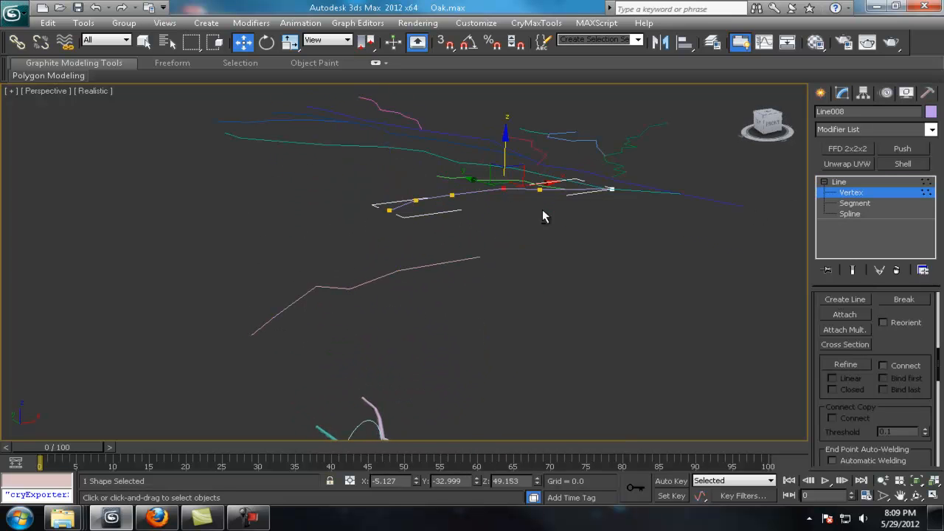
left_click(504, 189)
middle_click_drag(504, 188, 449, 151, "alt")
left_click_drag(392, 207, 391, 317)
left_click_drag(364, 288, 364, 323)
left_click(313, 221)
left_click_drag(312, 188, 316, 285)
middle_click_drag(316, 285, 357, 200, "alt")
left_click(357, 200)
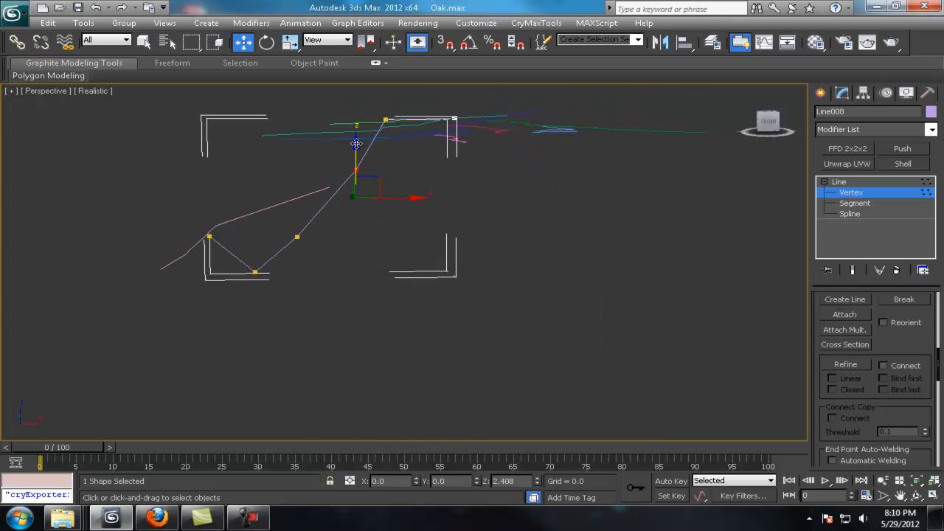
middle_click_drag(357, 146, 484, 239, "alt")
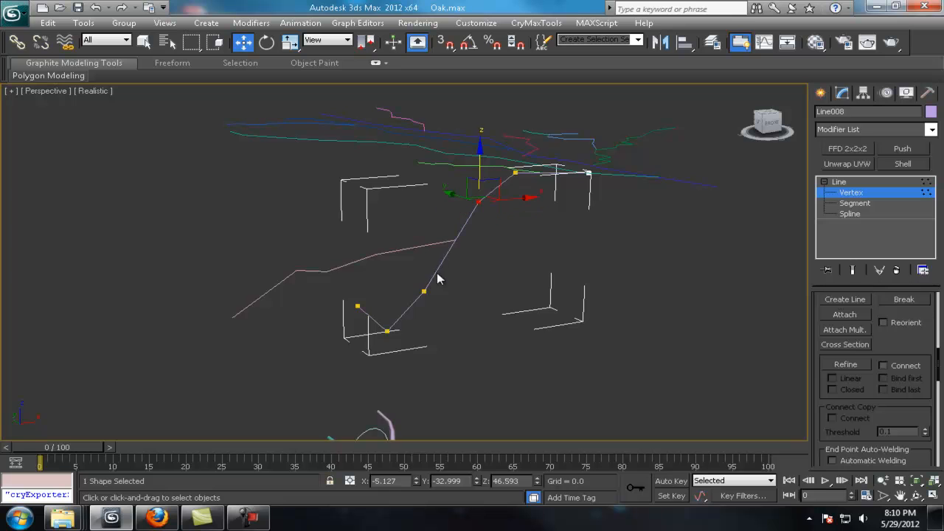
left_click_drag(427, 264, 427, 278)
mouse_move(449, 314)
middle_mouse_down("alt")
mouse_move(430, 319)
mouse_move(497, 332)
mouse_move(443, 323)
middle_mouse_up("alt")
Readjust a vertex of the pink twig line near the bent side branch line, then leave vertex editing.
left_click(853, 181)
left_click(395, 278)
key("1")
left_click(422, 273)
middle_click_drag(423, 274, 417, 160, "alt")
left_click_drag(417, 160, 418, 170)
middle_click_drag(417, 170, 496, 246, "alt")
key("1")
Raise the vertices of the short green twig line so it climbs steeply upward from its base.
left_click(345, 238)
key("1")
middle_click_drag(331, 228, 424, 182, "alt")
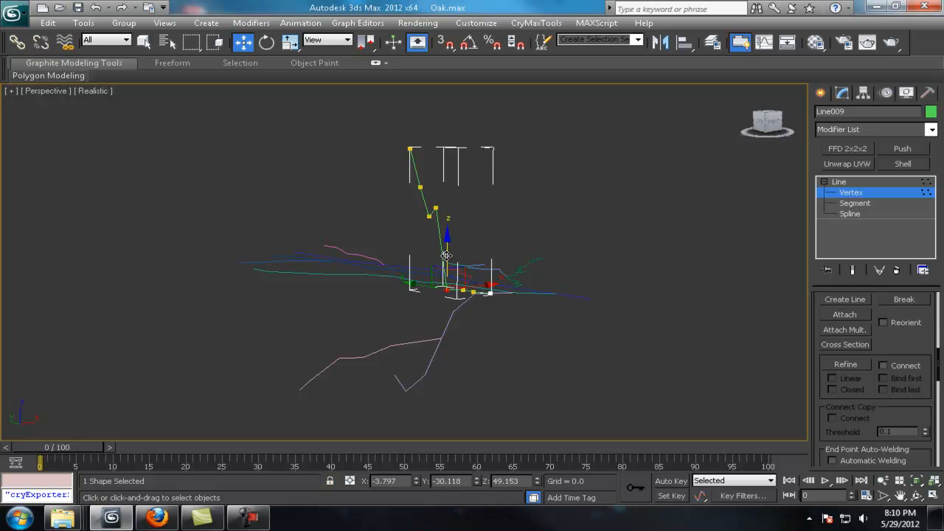
middle_click_drag(483, 297, 448, 227, "alt")
Raise the vertices of the long teal branch line so it rises in uneven steps toward its tip.
left_click(401, 204)
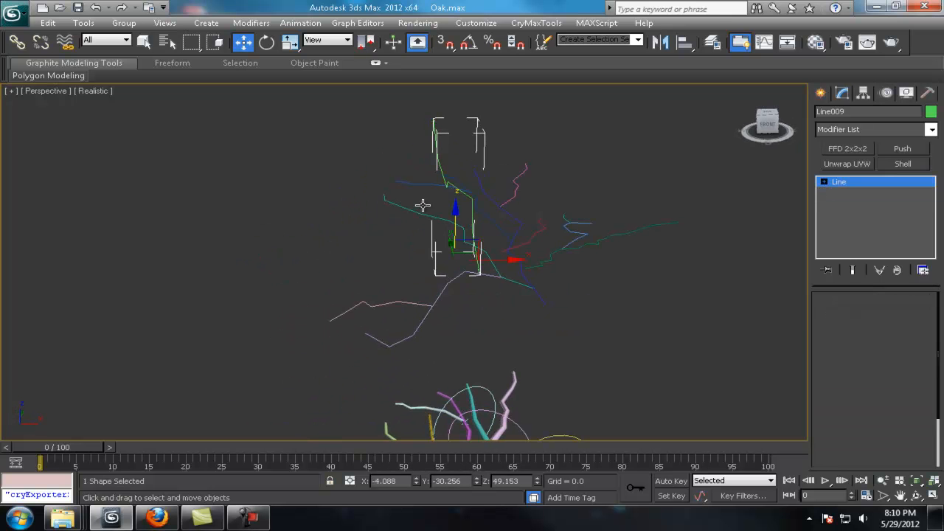
middle_click_drag(384, 193, 333, 259, "alt")
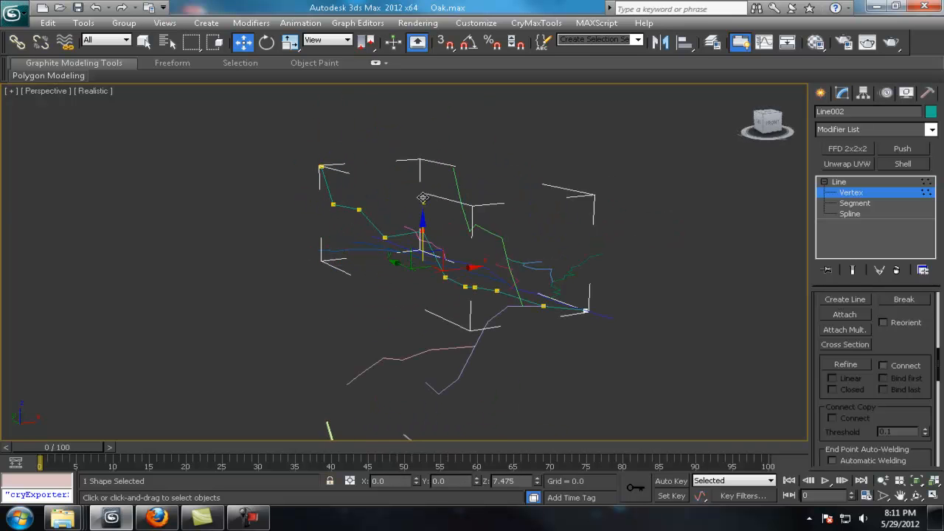
middle_click_drag(495, 276, 627, 210, "alt")
Lower the vertices of the magenta branch line so it drops away and turns up again at the tip.
left_click(630, 209)
left_click_drag(629, 209, 570, 220)
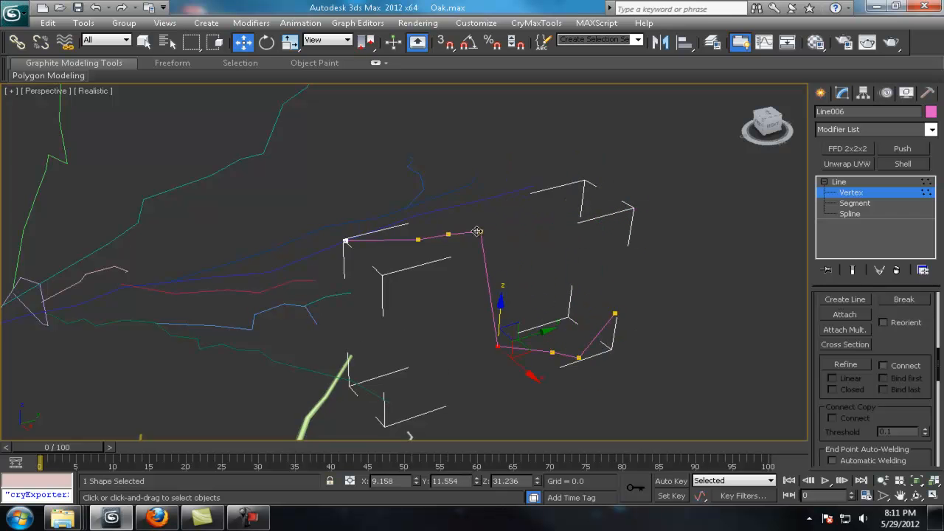
scroll(506, 263, "down", 3)
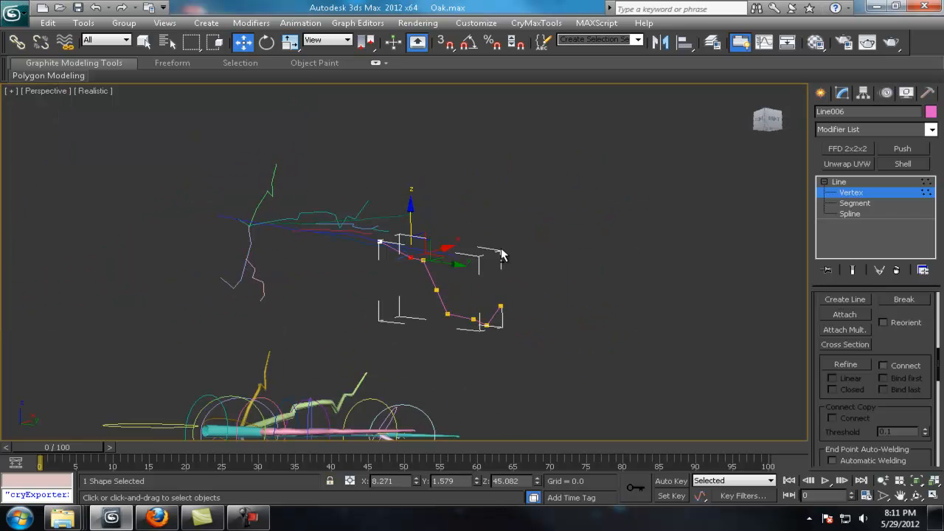
middle_click_drag(283, 267, 417, 271)
Lower the vertices of the long dark green branch line so it zigzags downward toward its tip.
key("1")
left_click(338, 261)
left_click(825, 182)
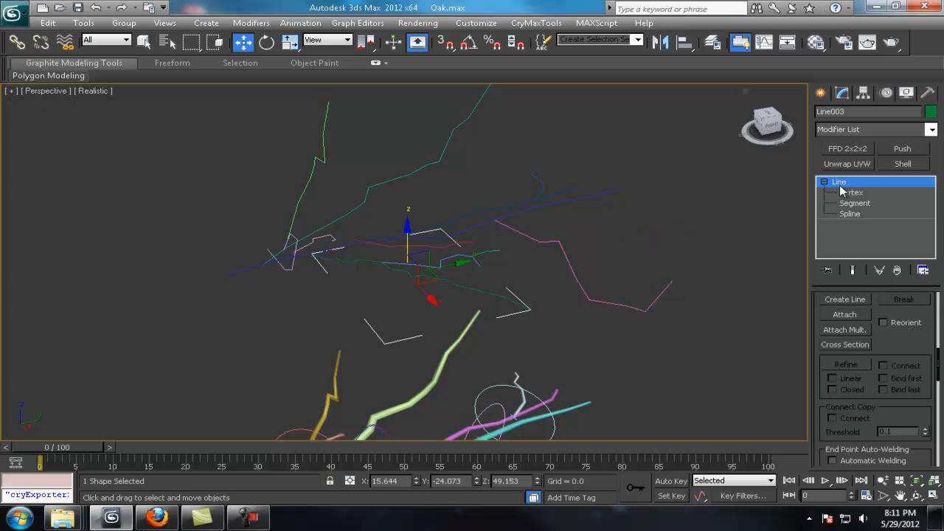
left_click(851, 192)
middle_click_drag(531, 311, 519, 290)
middle_click_drag(498, 357, 489, 177, "alt")
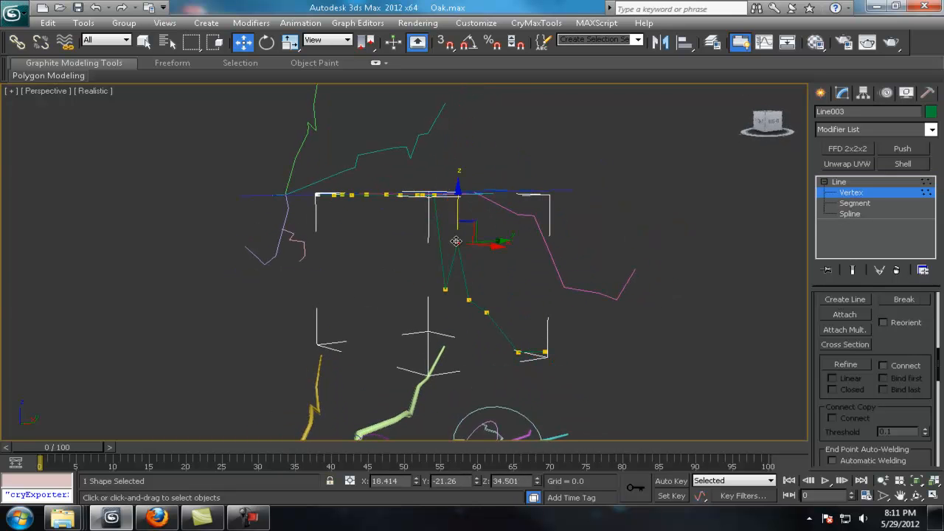
middle_click_drag(425, 219, 390, 189, "alt")
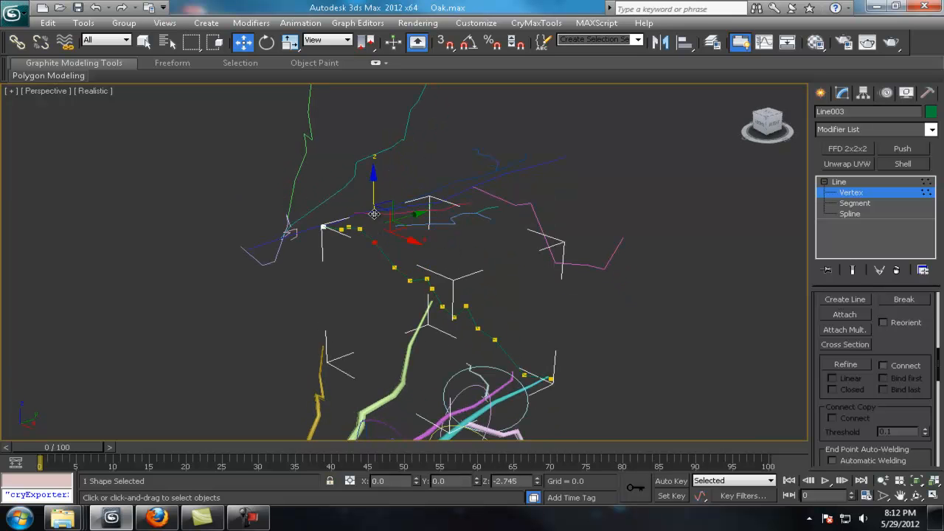
middle_click_drag(341, 207, 498, 295, "alt")
scroll(498, 295, "up", 2)
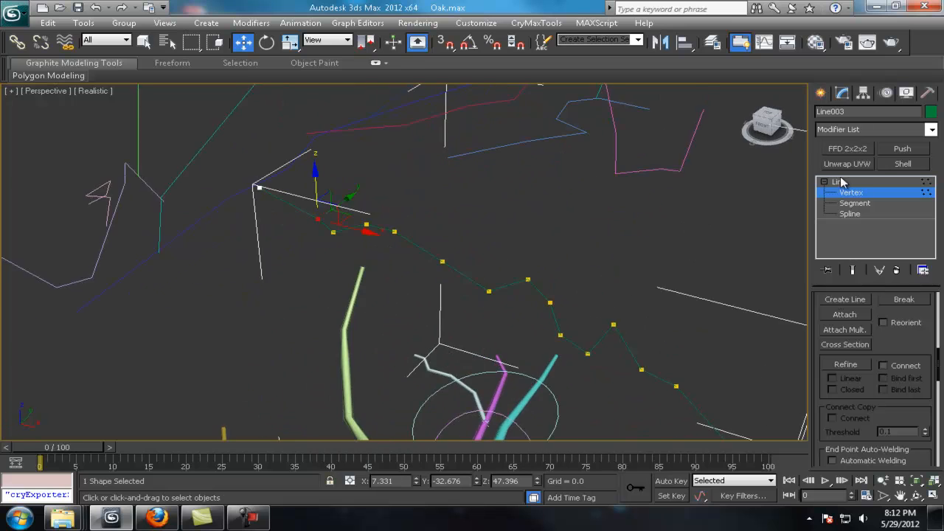
Reshape the blue twig line at vertex level so its base meets the lowered dark green line and its far end rises.
left_click(838, 181)
scroll(581, 301, "down", 3)
scroll(573, 295, "up", 3)
middle_click_drag(564, 288, 516, 244, "alt")
left_click(511, 194)
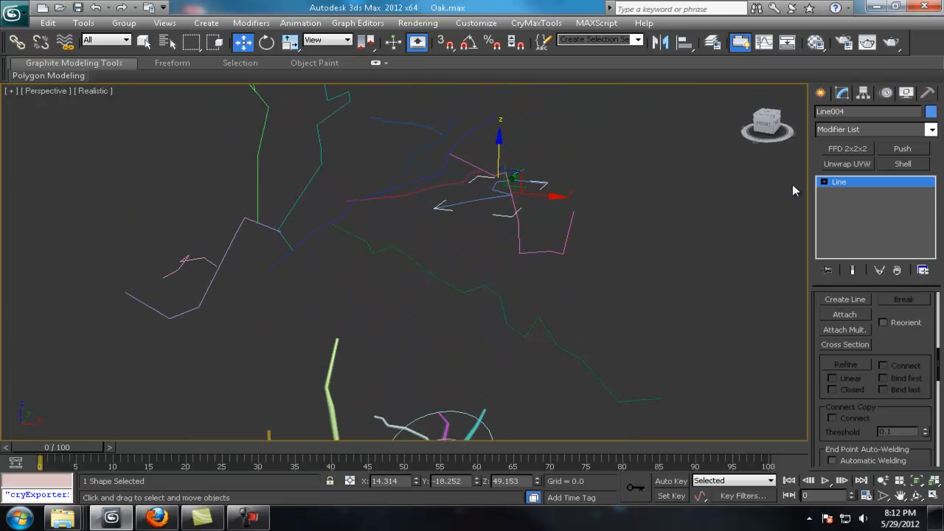
left_click(868, 191)
middle_click_drag(441, 246, 468, 185, "alt")
mouse_move(437, 259)
middle_mouse_down("alt")
mouse_move(445, 247)
mouse_move(470, 280)
mouse_move(443, 254)
middle_mouse_up("alt")
Raise the small teal twig line at vertex level so its base meets the reshaped blue twig line.
left_click(841, 183)
left_click(495, 270)
left_click(850, 193)
left_click(468, 271)
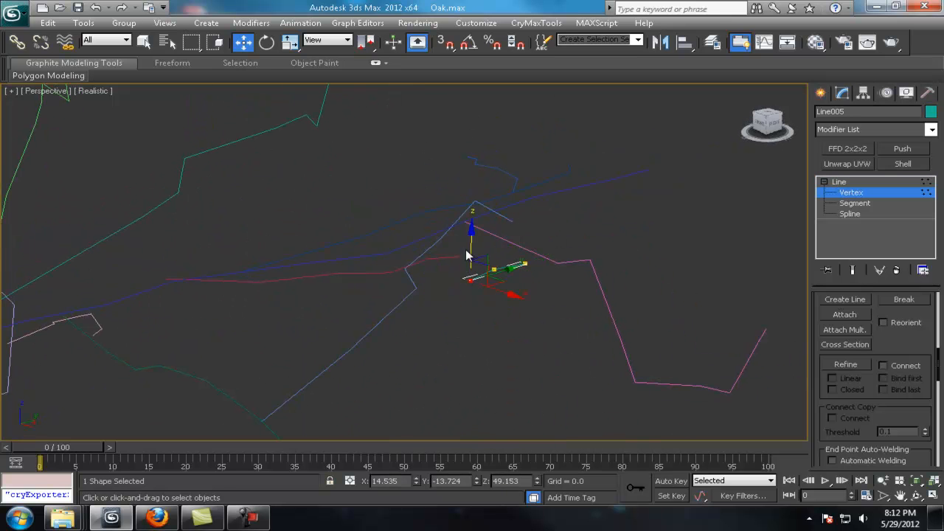
left_click_drag(498, 230, 497, 216)
middle_click_drag(498, 215, 546, 310, "alt")
scroll(610, 327, "down", 5)
middle_click_drag(610, 328, 386, 312, "alt")
scroll(438, 310, "up", 3)
Move the vertices of the crimson branch line up and down by uneven amounts along its length.
scroll(386, 312, "up", 2)
key("q")
key("1")
left_click(482, 164)
left_click(837, 192)
middle_click_drag(694, 170, 589, 237, "alt")
left_click(619, 162)
key("w")
left_click_drag(622, 190, 624, 172)
left_click_drag(591, 227, 595, 199)
left_click_drag(530, 235, 534, 204)
left_click(476, 248)
middle_click_drag(476, 247, 516, 258, "alt")
left_click(428, 262)
left_click_drag(428, 227, 427, 242)
left_click(383, 267)
middle_click_drag(384, 264, 575, 371, "alt")
Reshape the dark blue side branch line at vertex level so it zigzags in height and drops toward its tip.
scroll(472, 227, "down", 5)
left_click(839, 182)
left_click(627, 266)
middle_click_drag(627, 266, 542, 277, "alt")
scroll(541, 276, "up", 5)
left_click(450, 246)
middle_click_drag(450, 246, 468, 295, "alt")
left_click(824, 181)
left_click(845, 193)
middle_click_drag(489, 190, 438, 215, "alt")
left_click_drag(438, 214, 333, 251)
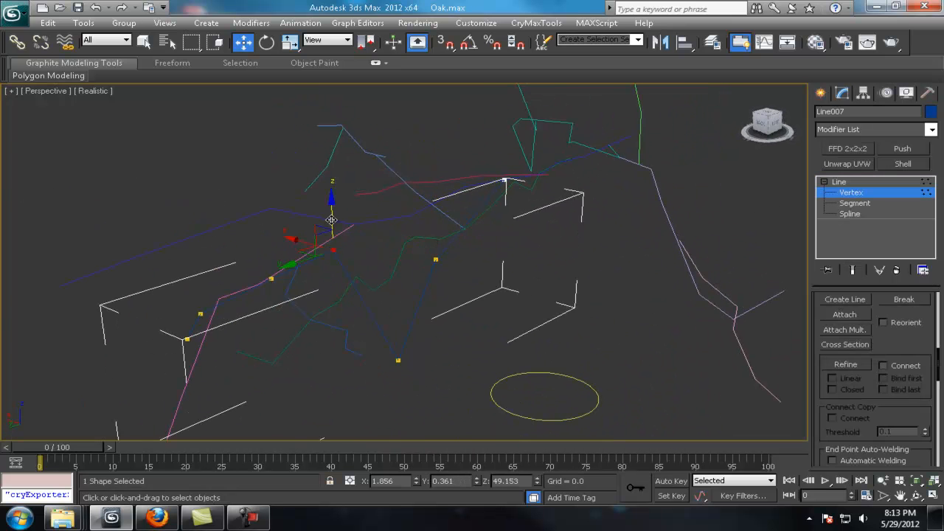
left_click(271, 283)
middle_click_drag(271, 282, 502, 156, "alt")
left_click(474, 199)
middle_click_drag(473, 200, 286, 301, "alt")
left_click_drag(238, 163, 248, 355)
Reshape the small blue twig line at vertex level so its base meets the lowered dark blue line and its far end rises.
scroll(415, 359, "down", 4)
middle_click_drag(415, 359, 537, 354, "alt")
scroll(430, 354, "up", 3)
key("1")
left_click(505, 222)
key("1")
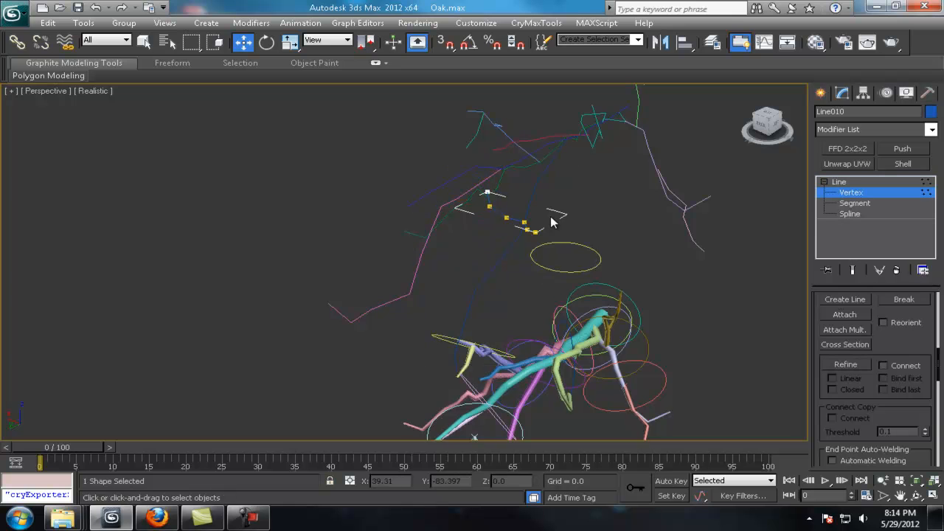
scroll(542, 189, "up", 3)
middle_click_drag(511, 259, 505, 302, "alt")
left_click(651, 188)
left_click(547, 194)
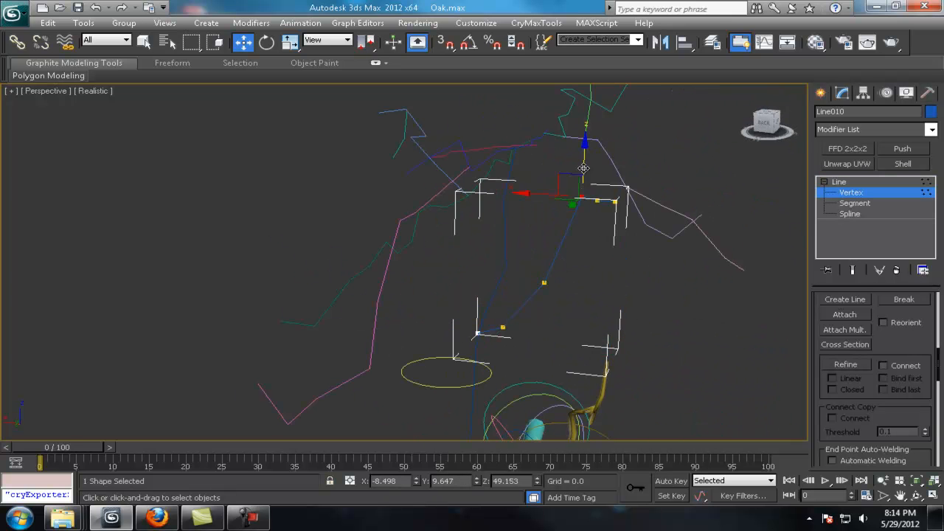
middle_click_drag(619, 260, 527, 400, "alt")
left_click_drag(442, 153, 442, 167)
scroll(622, 344, "down", 4)
middle_click_drag(621, 343, 445, 323, "alt")
middle_click_drag(560, 322, 504, 320, "alt")
Copy all the lofted branches to an empty area beside the reference photo.
key("1")
left_click(479, 335)
middle_click_drag(453, 356, 351, 256)
key("q")
left_click_drag(576, 323, 287, 177)
key("w")
mouse_move(325, 221)
middle_mouse_down("alt")
mouse_move(399, 243)
mouse_move(443, 244)
middle_mouse_up("alt")
left_click_drag(447, 240, 137, 185, "shift")
left_click(463, 316)
middle_click_drag(354, 266, 413, 258, "alt")
mouse_move(288, 227)
middle_mouse_down()
mouse_move(425, 272)
mouse_move(478, 314)
mouse_move(521, 302)
mouse_move(494, 272)
middle_mouse_up()
key("z")
Collapse the copied branches into a single editable mesh with the Collapse utility.
left_click(928, 93)
left_click(842, 147)
left_click_drag(650, 198, 481, 112)
mouse_move(630, 208)
left_mouse_down()
mouse_move(631, 248)
mouse_move(631, 206)
left_mouse_up()
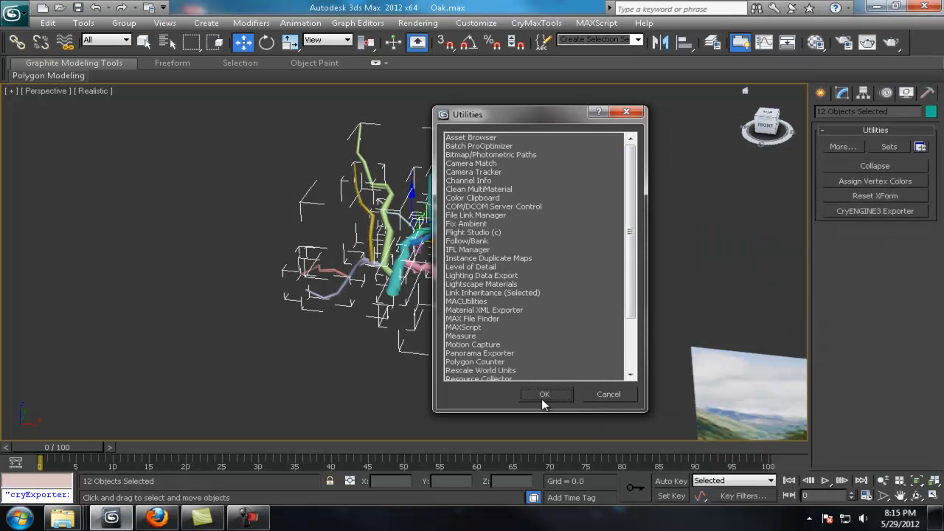
left_click(611, 395)
left_click(844, 146)
left_click(626, 111)
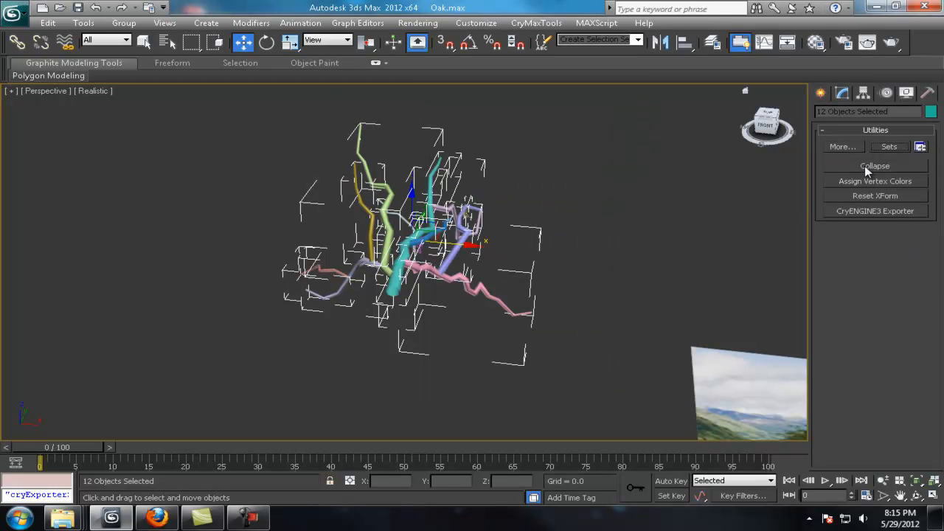
left_click(866, 274)
middle_click_drag(553, 324, 545, 347, "alt")
left_click(842, 93)
Rotate the merged tree copy as a whole and examine its overall shape.
middle_click_drag(690, 225, 704, 225, "alt")
key("e")
middle_click_drag(479, 205, 435, 212, "alt")
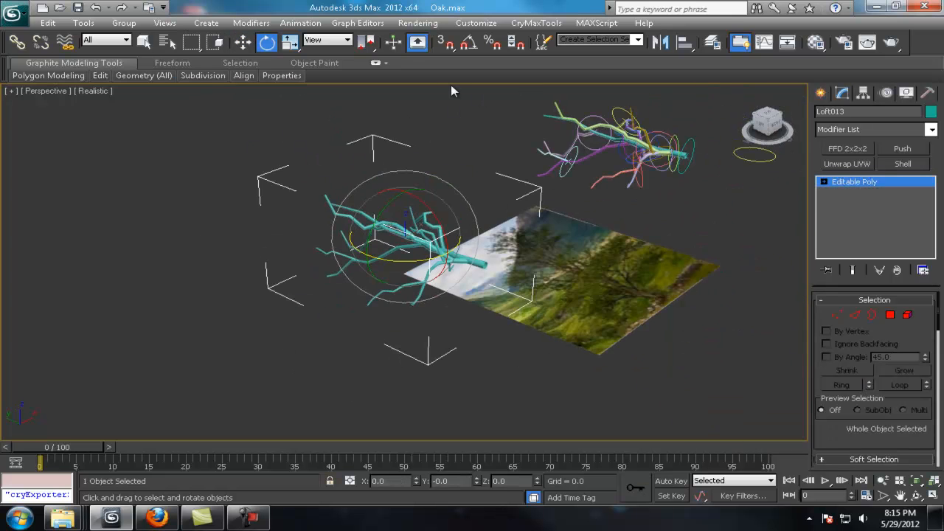
left_click_drag(415, 197, 443, 219)
key("w")
middle_click_drag(442, 219, 461, 277, "alt")
scroll(521, 272, "up", 4)
scroll(425, 325, "down", 4)
scroll(422, 323, "up", 4)
scroll(589, 271, "down", 4)
scroll(550, 237, "up", 4)
scroll(550, 237, "down", 5)
scroll(451, 273, "down", 3)
scroll(461, 270, "down", 4)
Delete the merged tree copy.
left_click(425, 243)
middle_click_drag(426, 243, 337, 270, "alt")
scroll(406, 261, "up", 3)
scroll(398, 276, "up", 5)
scroll(337, 284, "down", 3)
left_click(325, 270)
key("Delete")
Lower the starting scale of the lavender branch loft in its Scale deformation curve.
middle_click_drag(415, 275, 388, 243, "alt")
left_click(373, 160)
scroll(375, 157, "down", 4)
scroll(376, 157, "up", 4)
left_click(390, 124)
key("1")
mouse_move(513, 253)
middle_mouse_down("alt")
mouse_move(492, 214)
mouse_move(457, 239)
mouse_move(314, 273)
mouse_move(373, 255)
mouse_move(370, 198)
middle_mouse_up("alt")
scroll(404, 262, "down", 3)
left_click(839, 182)
scroll(456, 237, "up", 4)
left_click(314, 273)
left_click(864, 384)
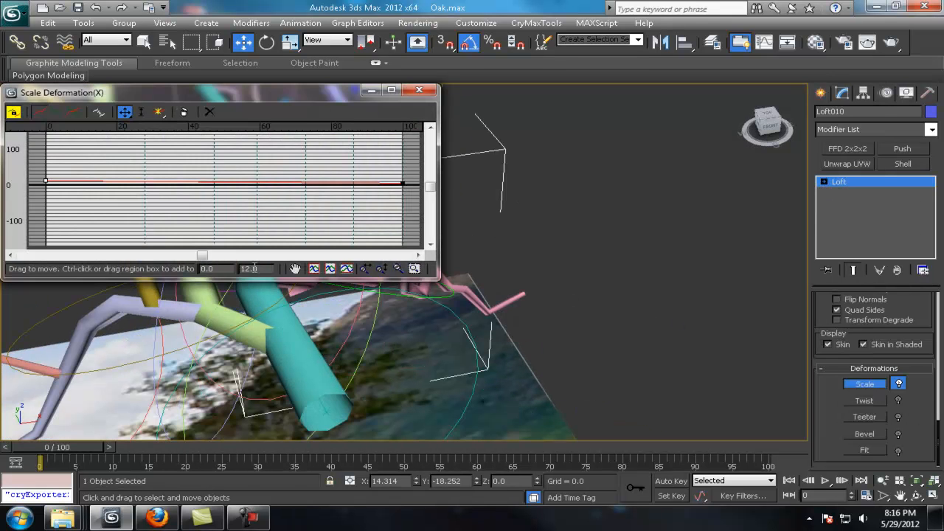
left_click_drag(621, 118, 623, 118)
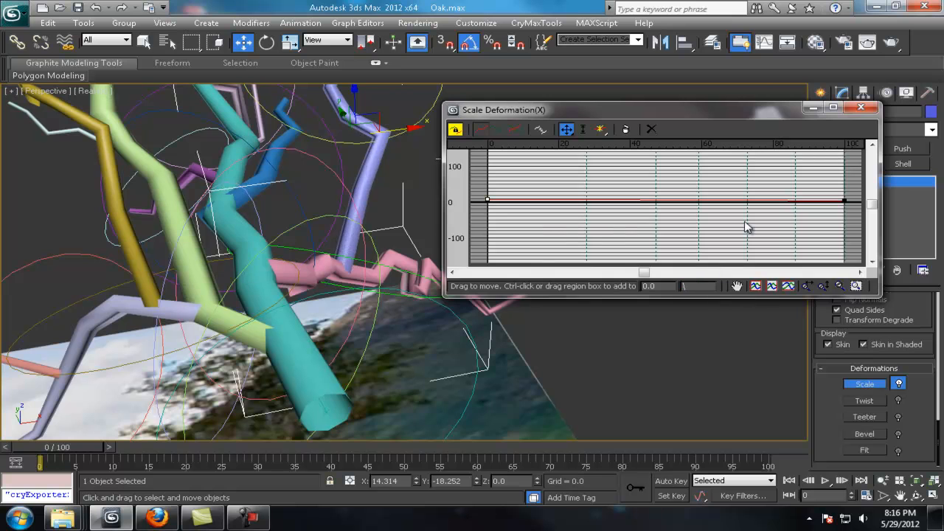
left_click(860, 108)
Refine the lower stretch of the blue twig line with extra vertices and offset them to bend the straight segment.
scroll(386, 219, "down", 5)
left_click(383, 224)
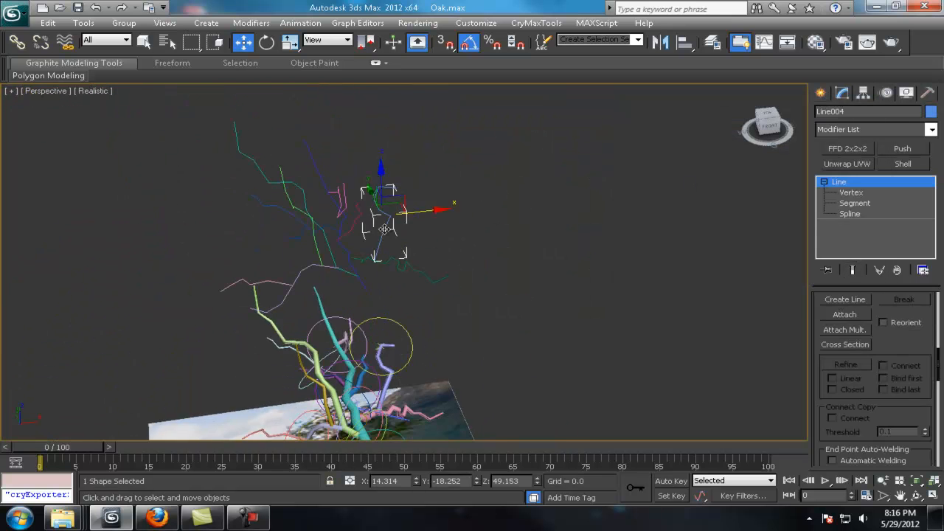
scroll(386, 233, "up", 3)
key("1")
scroll(388, 236, "up", 4)
left_click(392, 208)
left_click_drag(826, 335, 868, 427)
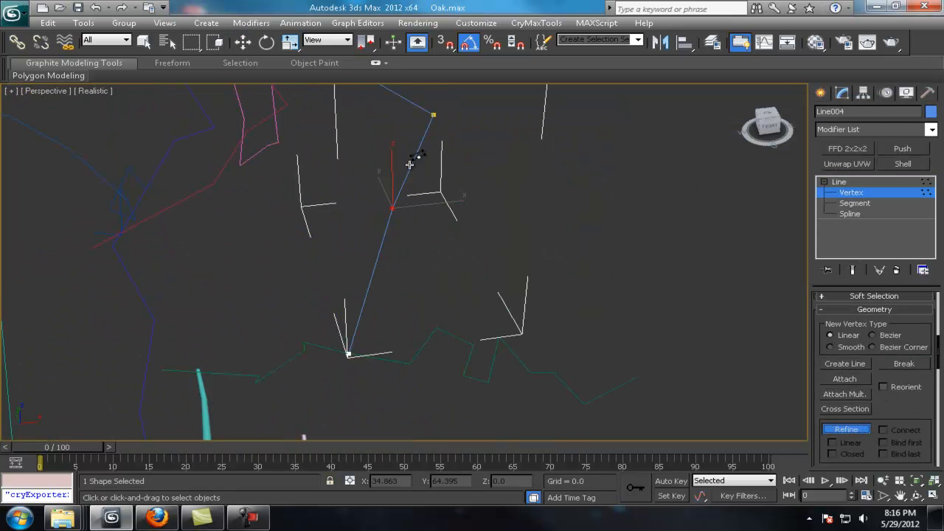
scroll(411, 212, "down", 5)
scroll(397, 208, "down", 5)
scroll(413, 180, "up", 1)
middle_click_drag(431, 269, 445, 217, "alt")
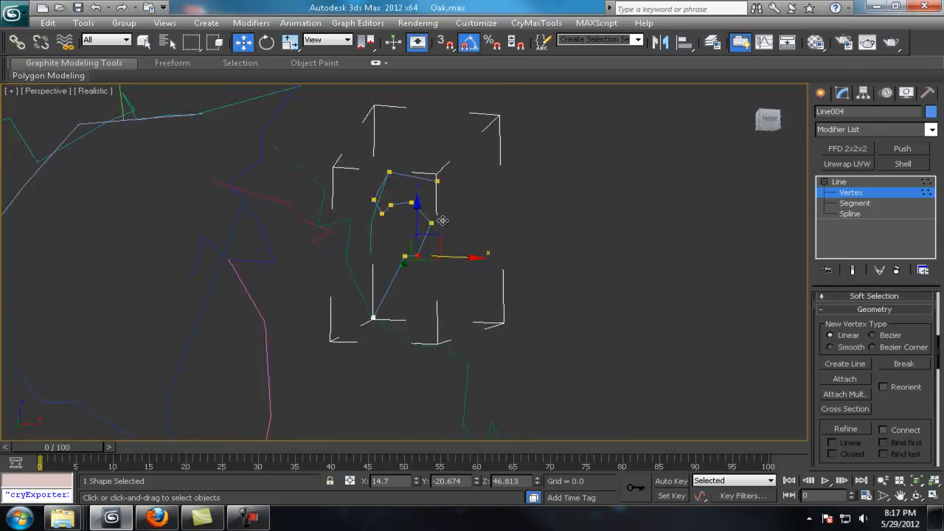
Refine the dark green branch line with extra vertices between its existing points.
scroll(450, 373, "down", 5)
middle_click_drag(450, 374, 464, 310, "alt")
scroll(463, 295, "up", 5)
middle_click_drag(462, 265, 455, 329, "alt")
scroll(455, 330, "up", 3)
middle_click_drag(399, 302, 472, 391)
scroll(900, 396, "down", 3)
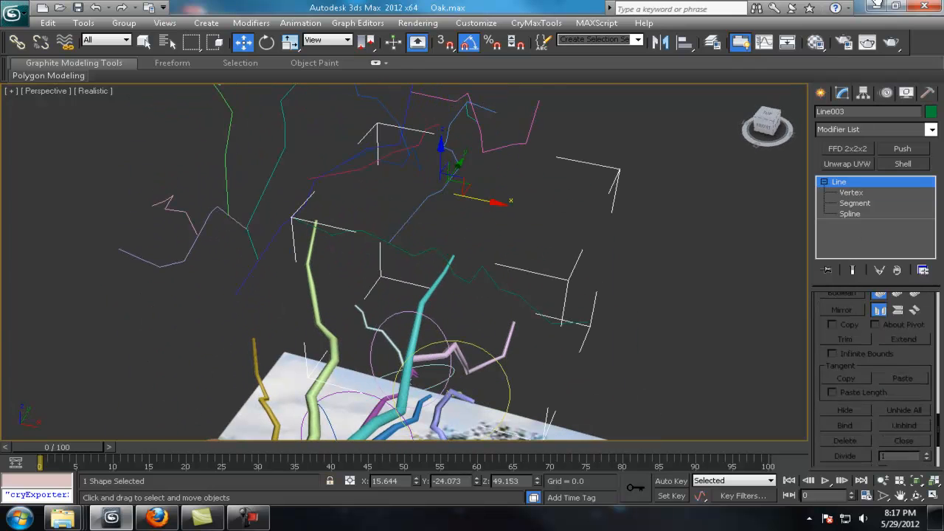
key("1")
left_click(863, 392)
middle_click_drag(402, 247, 442, 317, "alt")
scroll(469, 246, "up", 3)
middle_click_drag(470, 246, 488, 276)
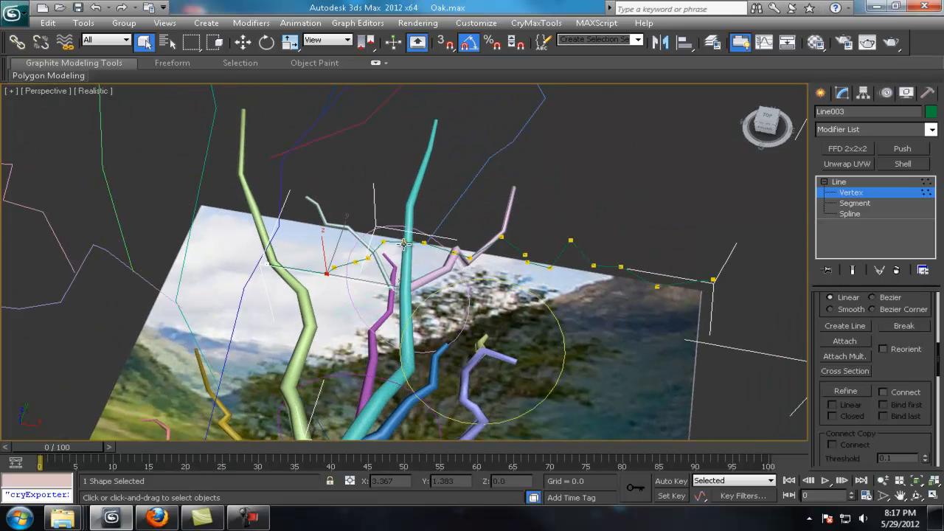
Offset the added vertices near the base of the dark green branch line to give it small kinks.
middle_click_drag(404, 244, 468, 160, "alt")
key("w")
middle_click_drag(445, 206, 479, 154, "alt")
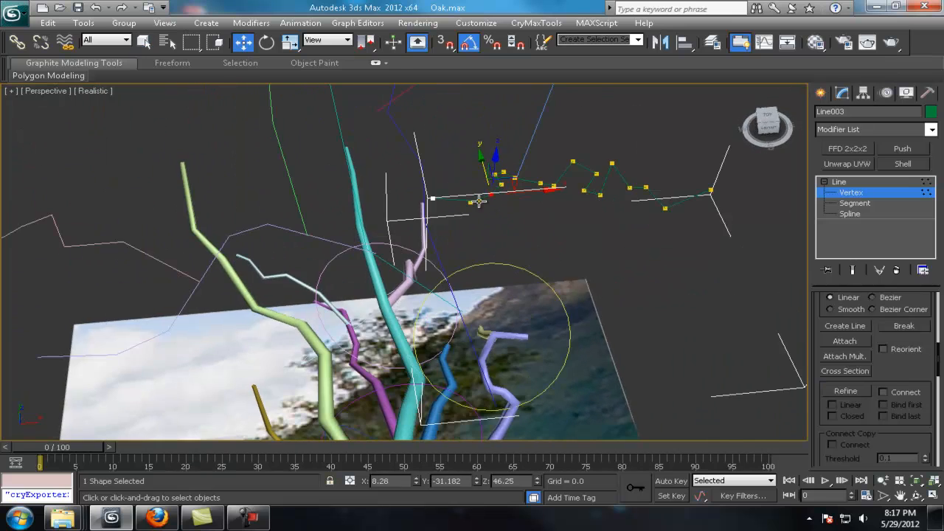
middle_click_drag(473, 186, 479, 270, "alt")
mouse_move(470, 238)
middle_mouse_down("alt")
mouse_move(531, 310)
mouse_move(488, 202)
mouse_move(513, 318)
mouse_move(406, 216)
mouse_move(476, 270)
mouse_move(491, 206)
mouse_move(514, 362)
mouse_move(443, 326)
mouse_move(519, 357)
mouse_move(514, 371)
mouse_move(472, 312)
mouse_move(481, 243)
middle_mouse_up("alt")
left_click(839, 181)
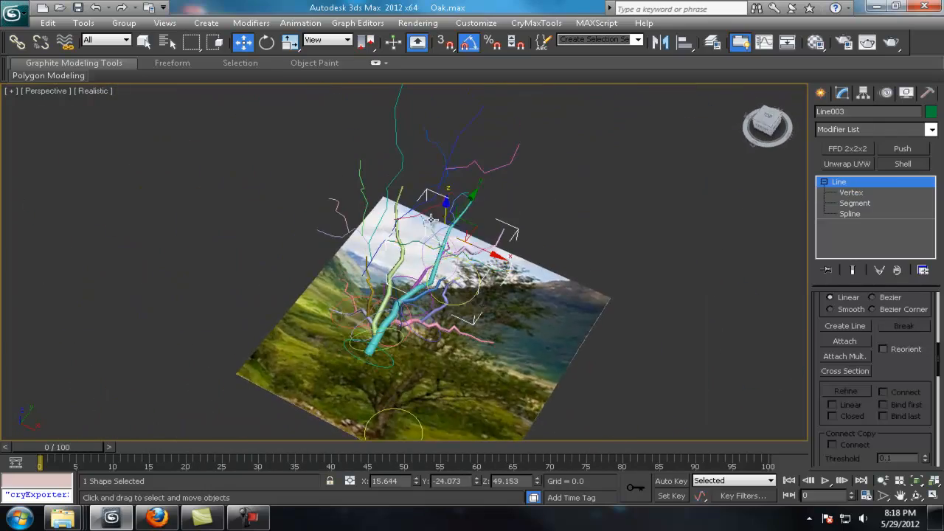
Refine the main blue trunk line with extra vertices and shift them slightly to break up its straight stretches.
left_click(492, 170)
middle_click_drag(502, 192, 509, 140, "alt")
left_click(849, 192)
middle_click_drag(493, 210, 583, 295, "alt")
scroll(495, 232, "up", 3)
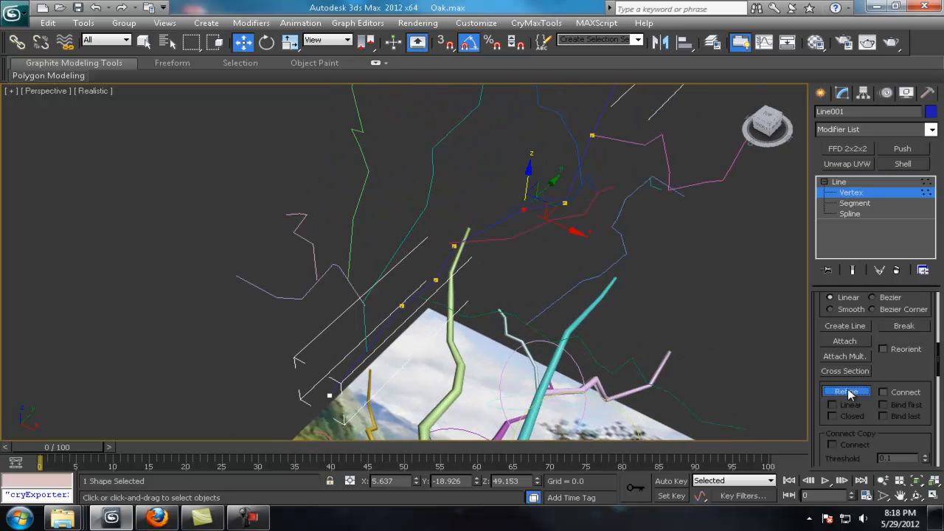
key("w")
middle_click_drag(437, 273, 556, 238, "alt")
scroll(489, 223, "up", 5)
middle_click_drag(489, 223, 382, 289)
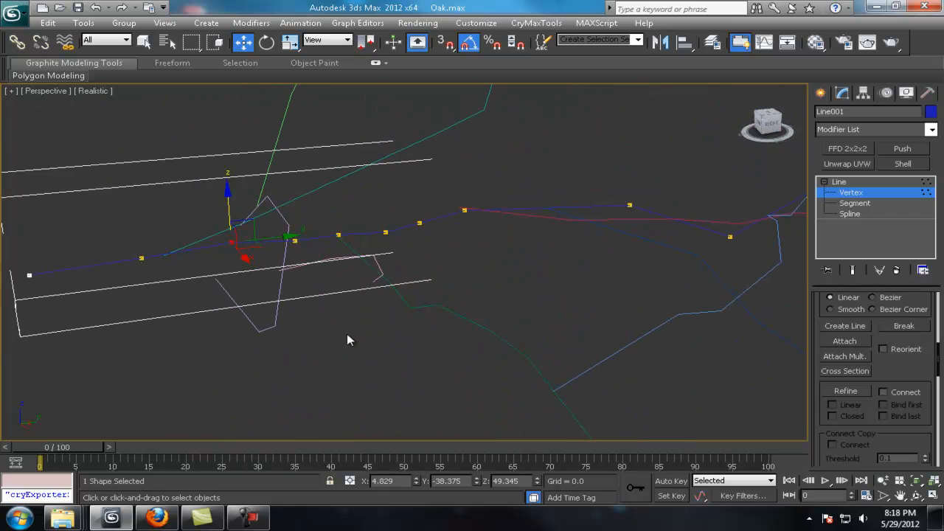
middle_click_drag(231, 214, 322, 264, "alt")
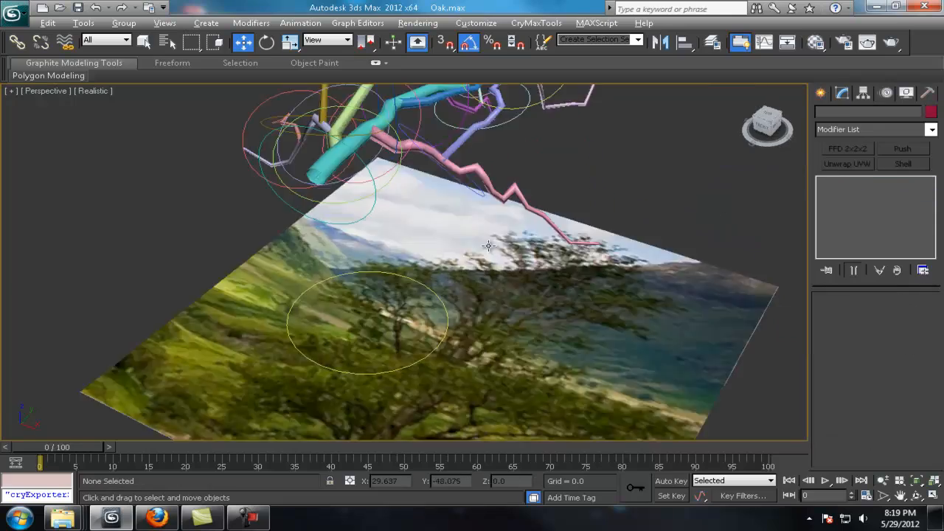
Adjust the vertices of the dark green branch line to rework the kinks along its side loft.
scroll(431, 159, "up", 5)
key("q")
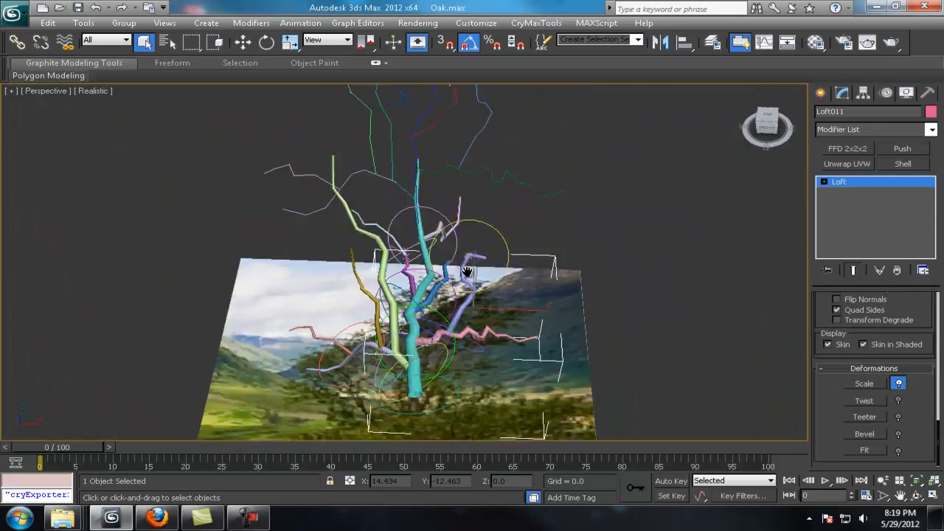
scroll(455, 266, "up", 5)
key("1")
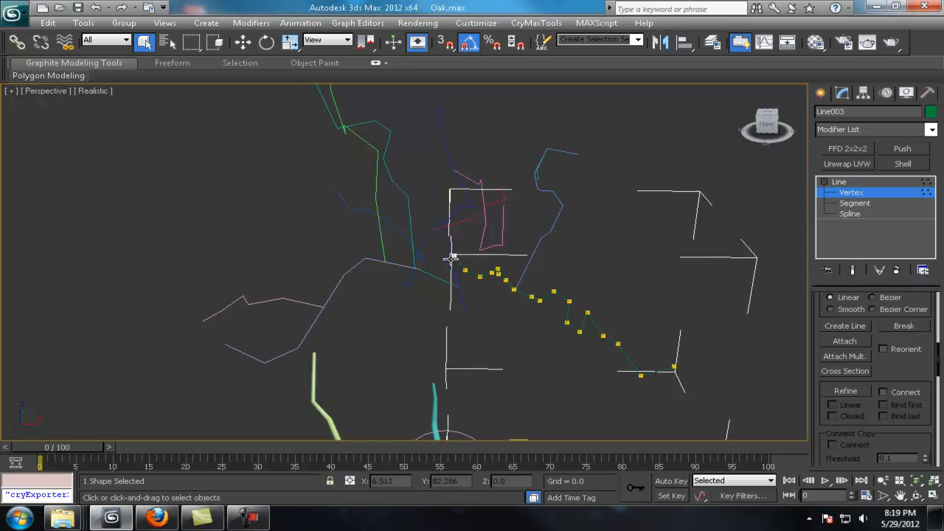
key("w")
scroll(470, 233, "down", 3)
left_click(560, 310)
Edit the base point of the scale deformation curve on the main turquoise trunk loft.
middle_click_drag(546, 318, 510, 358, "alt")
scroll(486, 362, "up", 3)
key("q")
left_click(407, 343)
middle_click_drag(412, 361, 416, 282)
left_click(863, 383)
left_click_drag(45, 93, 701, 157)
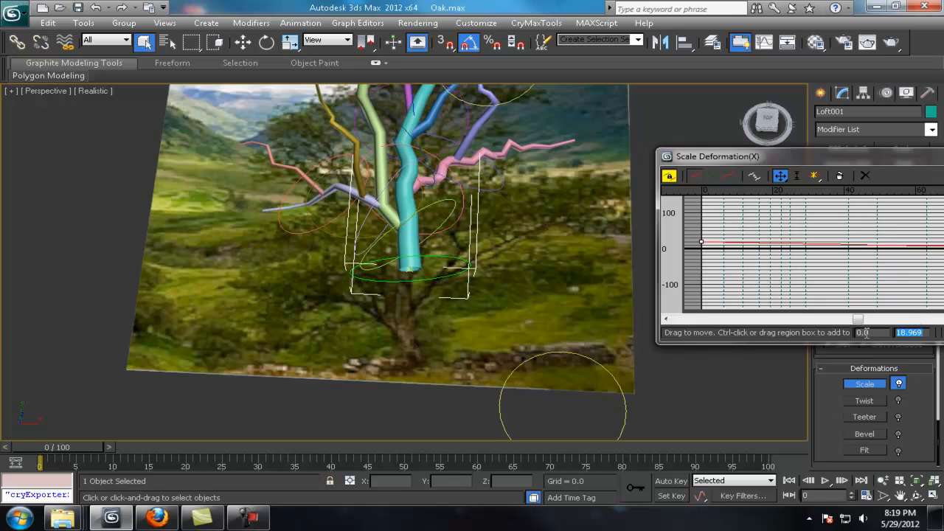
middle_click_drag(594, 297, 538, 278, "alt")
left_click_drag(741, 157, 405, 205)
left_click(742, 207)
Refine the dark blue branch line with extra vertices and shift them vertically to break up its straight stretches.
middle_click_drag(418, 204, 501, 258)
middle_click_drag(435, 297, 443, 295, "alt")
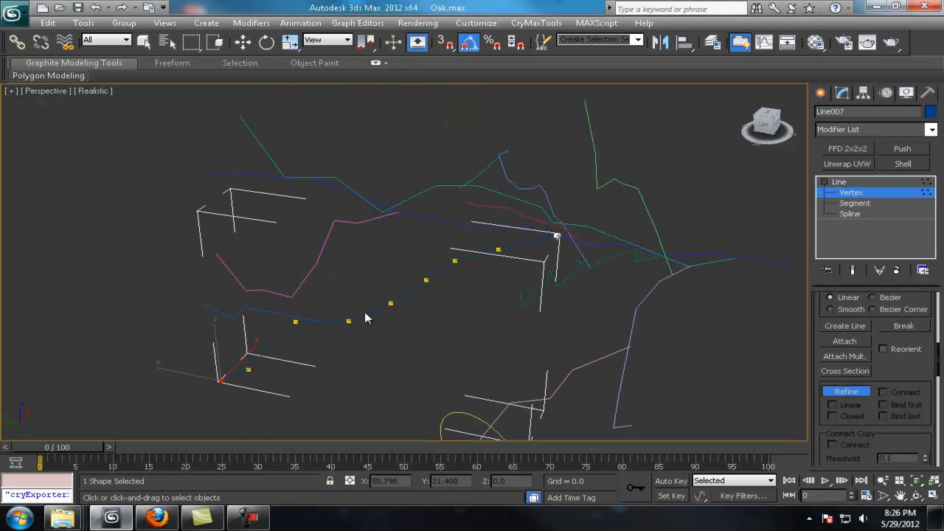
middle_click_drag(346, 349, 357, 310, "alt")
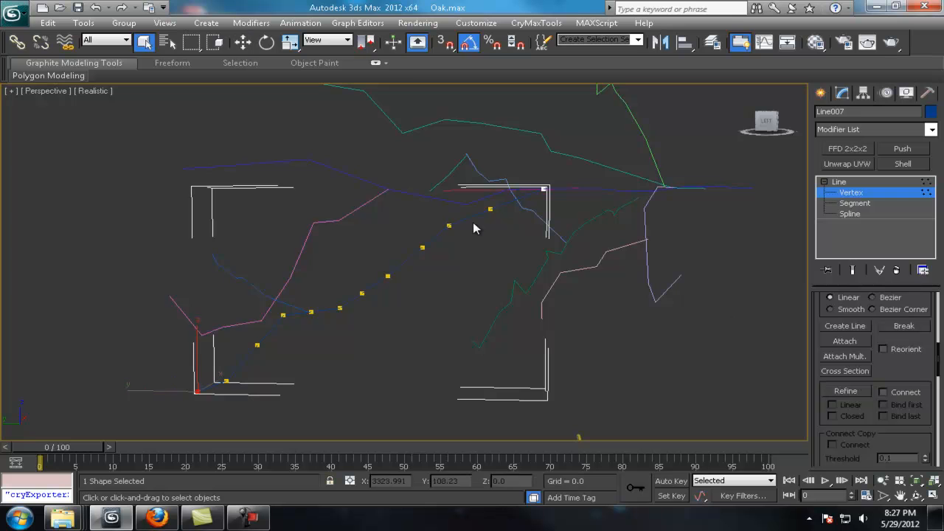
left_click(423, 248)
middle_click_drag(423, 248, 423, 191, "alt")
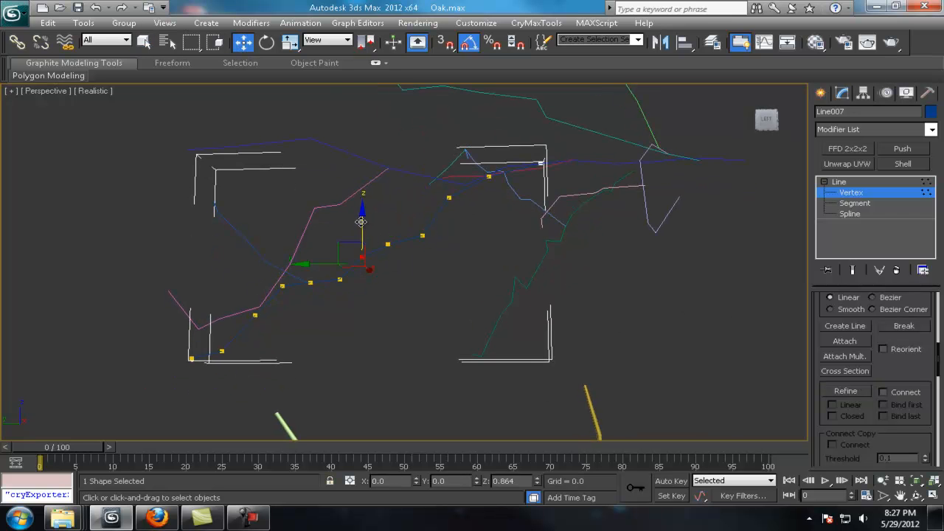
middle_click_drag(314, 258, 405, 311, "alt")
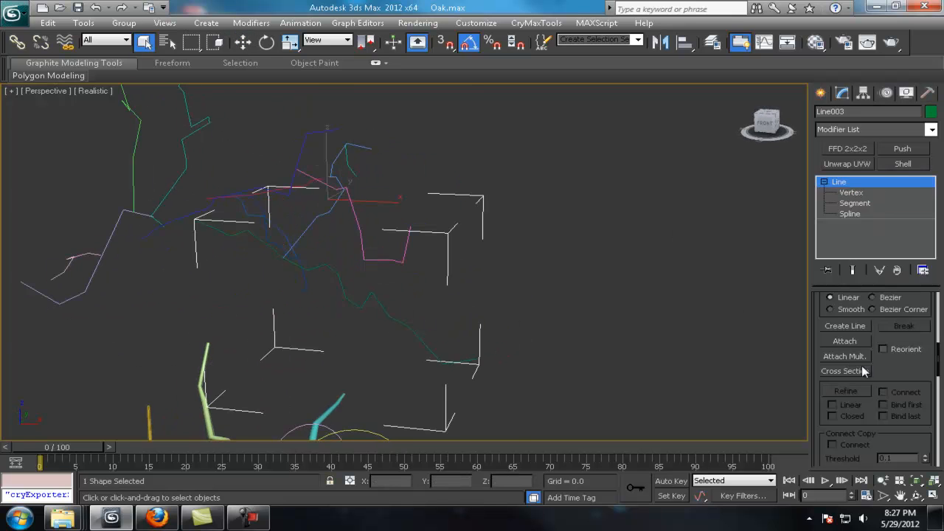
Refine the outer half of the dark green branch line with extra vertices and offset them into irregular kinks.
left_click(846, 390)
scroll(374, 259, "up", 4)
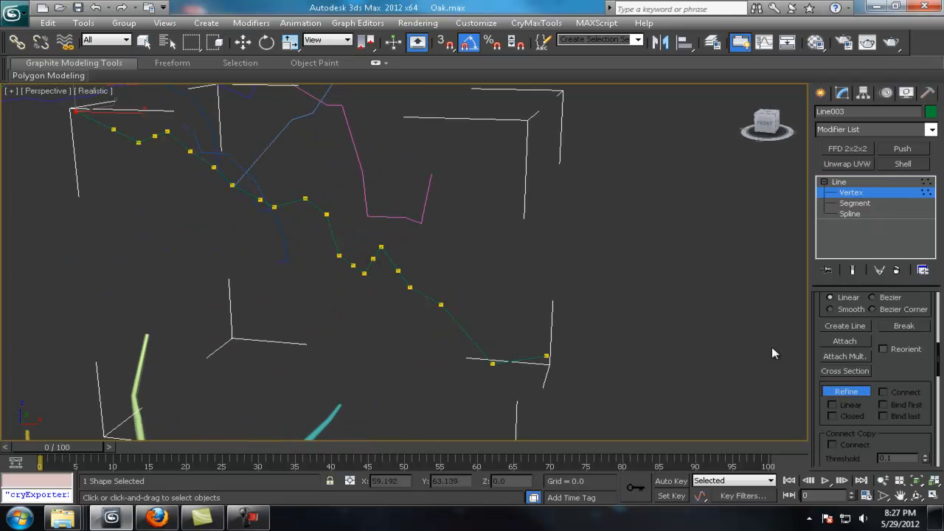
middle_click_drag(371, 225, 423, 272, "alt")
left_click(423, 272)
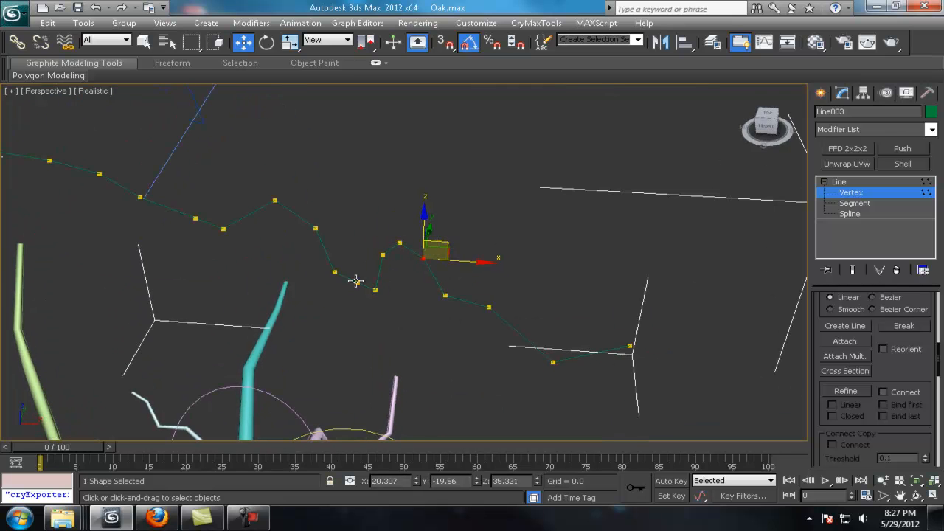
middle_click_drag(436, 228, 449, 111)
scroll(469, 285, "down", 3)
middle_click_drag(499, 269, 483, 310, "alt")
scroll(509, 341, "up", 2)
scroll(566, 274, "down", 3)
key("q")
left_click(870, 183)
Refine the light blue branch line with extra vertices between its existing points.
left_click(371, 199)
left_click(371, 201)
key("z")
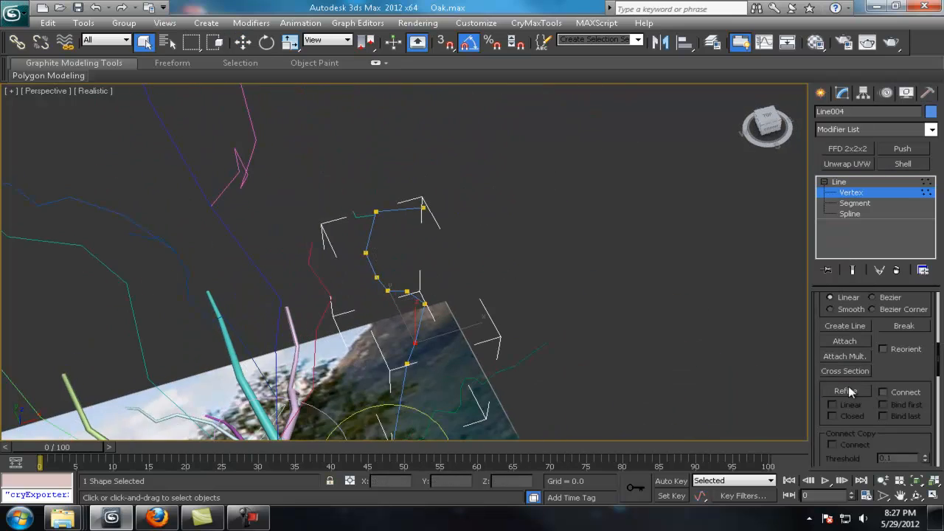
middle_click_drag(368, 231, 514, 238, "alt")
key("q")
middle_click_drag(348, 228, 380, 244, "alt")
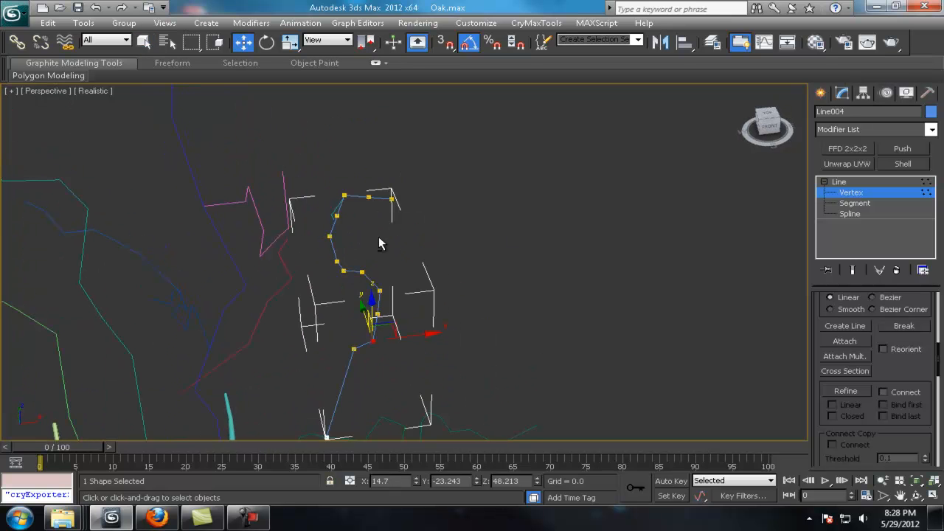
Offset the vertices near the tip of the light blue branch line to give it depth.
left_click(337, 215)
scroll(337, 215, "up", 3)
middle_click_drag(338, 215, 544, 256, "alt")
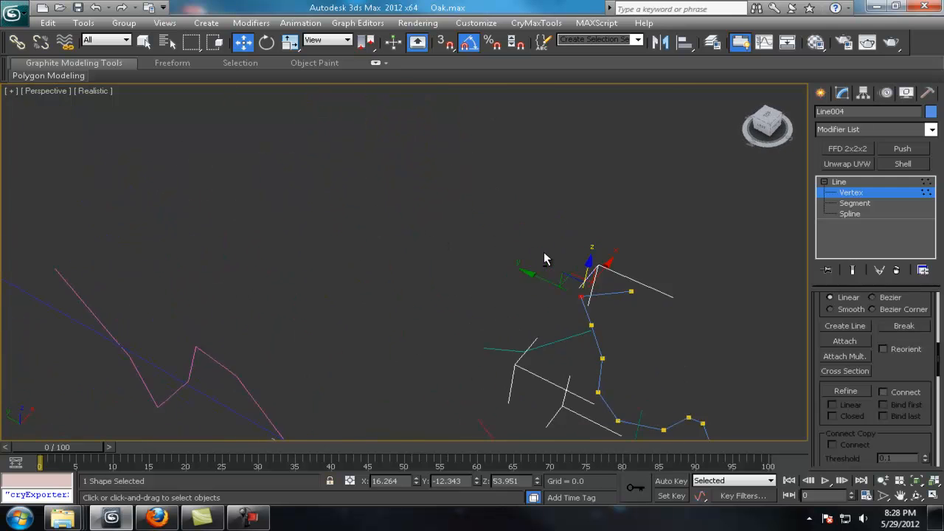
scroll(543, 253, "down", 5)
Refine the short teal twig line at the light blue branch's tip and offset its added vertices.
middle_click_drag(480, 280, 472, 137, "alt")
scroll(472, 137, "up", 4)
middle_click_drag(495, 105, 506, 253)
key("1")
left_click(397, 320)
middle_click_drag(398, 321, 499, 257, "alt")
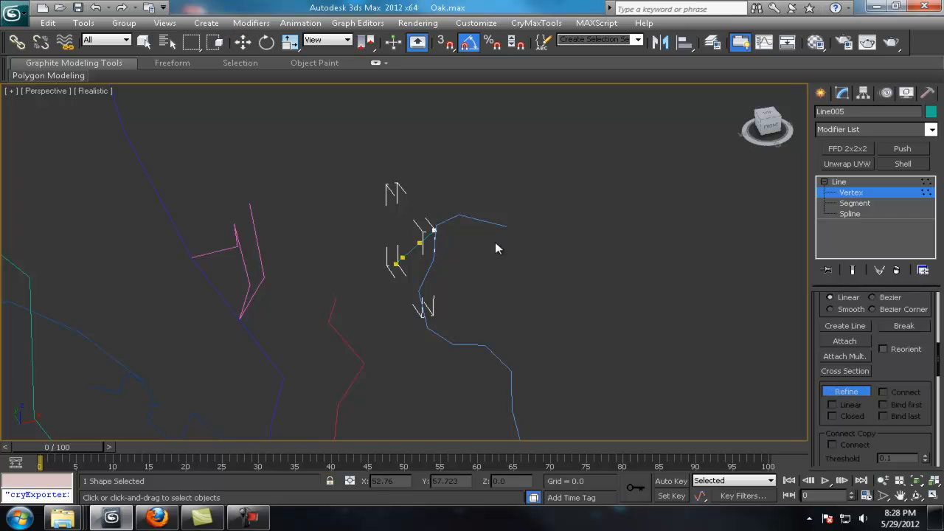
scroll(469, 227, "down", 4)
middle_click_drag(469, 227, 533, 197, "alt")
left_click_drag(485, 144, 487, 144)
middle_click_drag(487, 144, 502, 221, "alt")
left_click(841, 182)
Adjust the start and end points of the scale deformation curve on the lavender side branch loft.
middle_click_drag(442, 310, 406, 258, "alt")
left_click(406, 259)
left_click(864, 384)
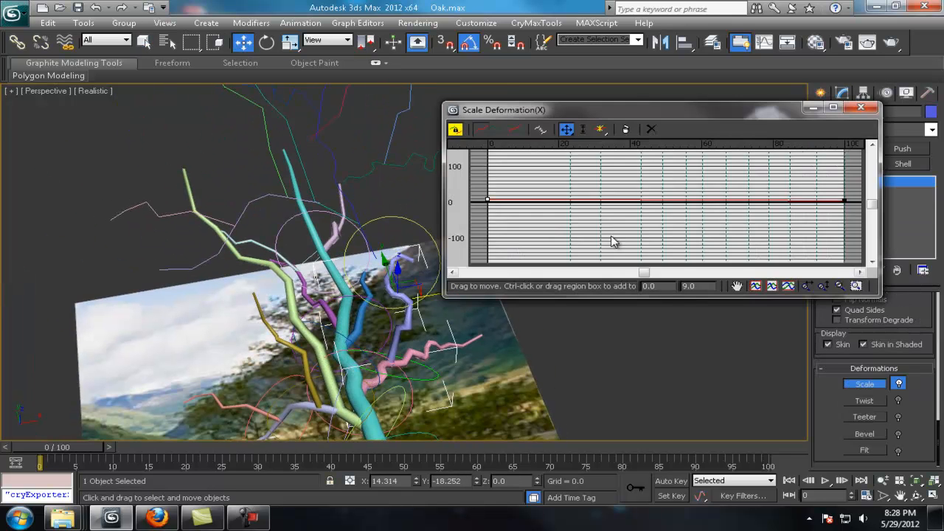
scroll(373, 291, "up", 2)
middle_click_drag(373, 291, 343, 302, "alt")
left_click(341, 288)
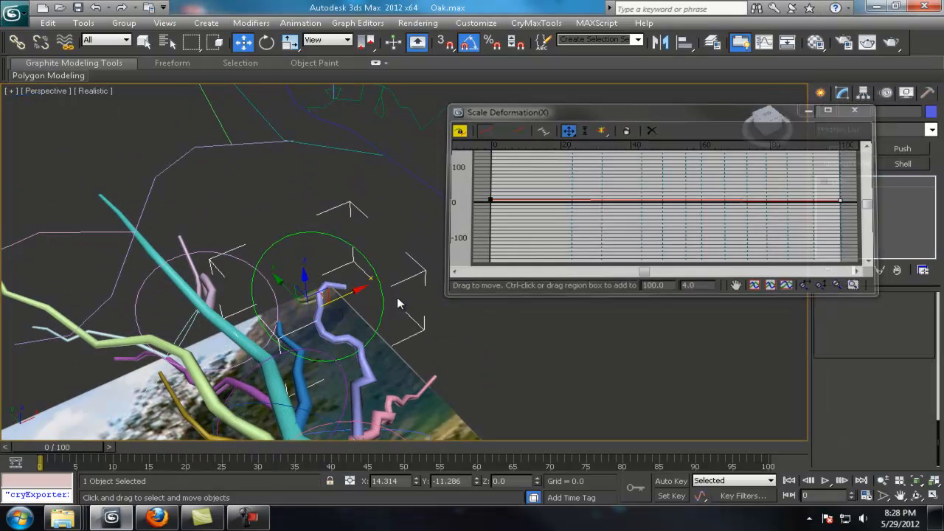
left_click(865, 384)
key("Return")
middle_click_drag(453, 299, 481, 306)
scroll(484, 310, "up", 3)
key("BackSpace")
key("Return")
scroll(450, 355, "down", 5)
scroll(452, 351, "up", 4)
left_click(417, 89)
Refine the lavender branch line with extra vertices along its long segments.
scroll(454, 190, "down", 3)
middle_click_drag(454, 190, 422, 259, "alt")
scroll(422, 260, "down", 3)
scroll(412, 258, "up", 4)
key("q")
left_click(355, 225)
middle_click_drag(355, 225, 424, 246)
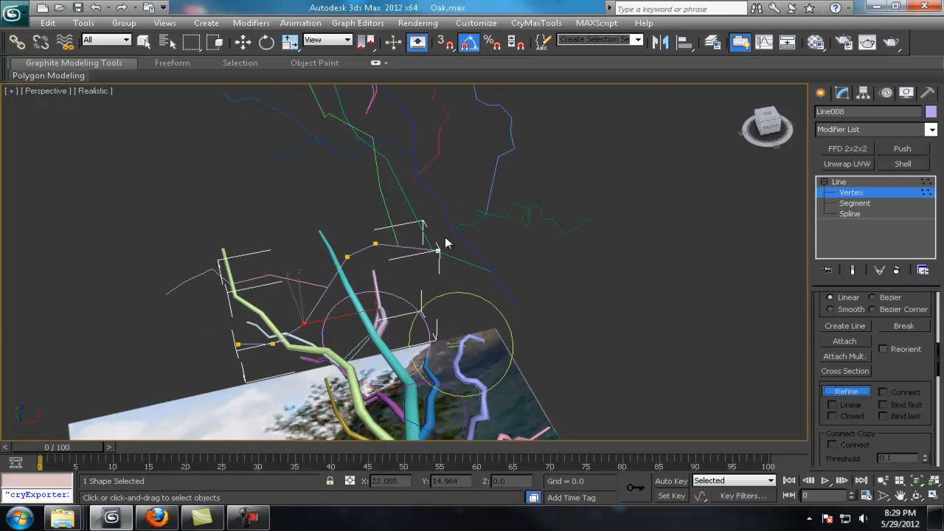
left_click(405, 247)
scroll(281, 323, "up", 3)
left_click(297, 344)
middle_click_drag(547, 154, 451, 228)
right_click(452, 228)
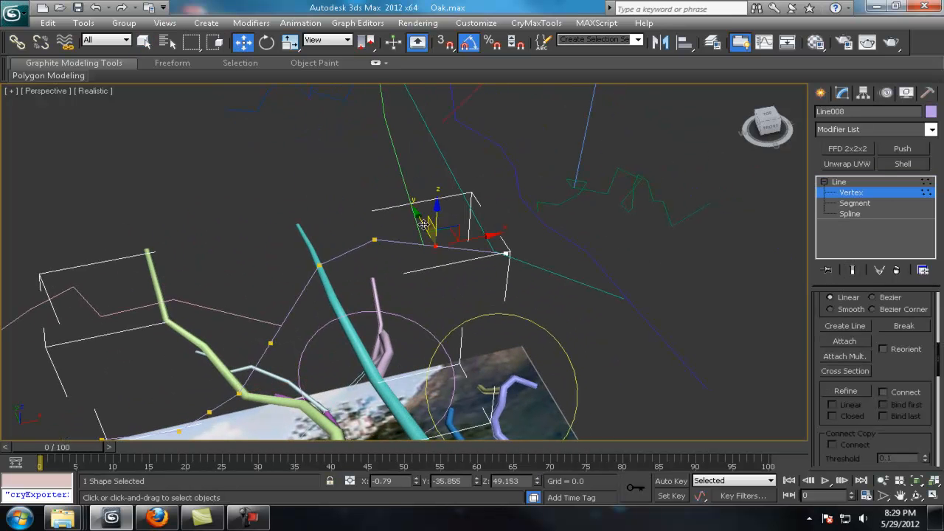
Offset the added vertices of the lavender branch line to bend it in depth and height.
middle_click_drag(317, 266, 384, 206, "alt")
left_click(381, 208)
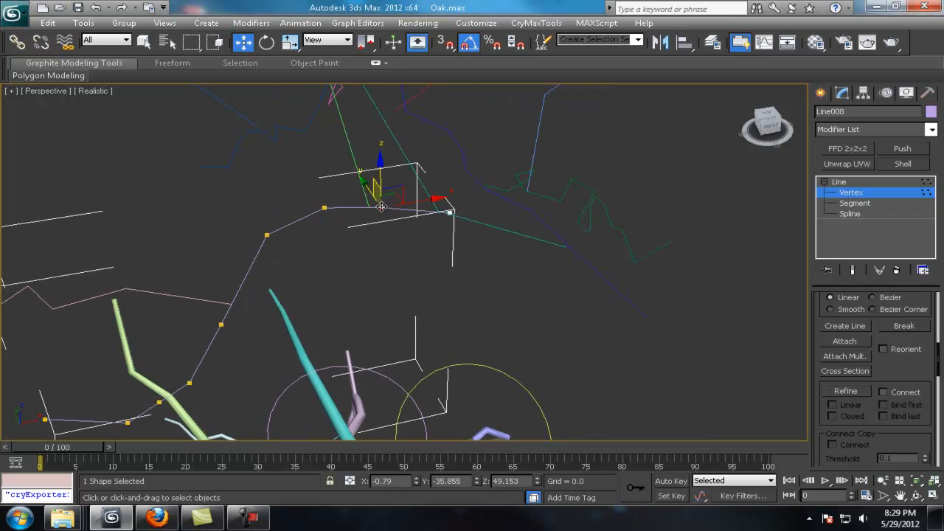
left_click_drag(325, 185, 325, 181)
middle_click_drag(354, 295, 402, 254, "alt")
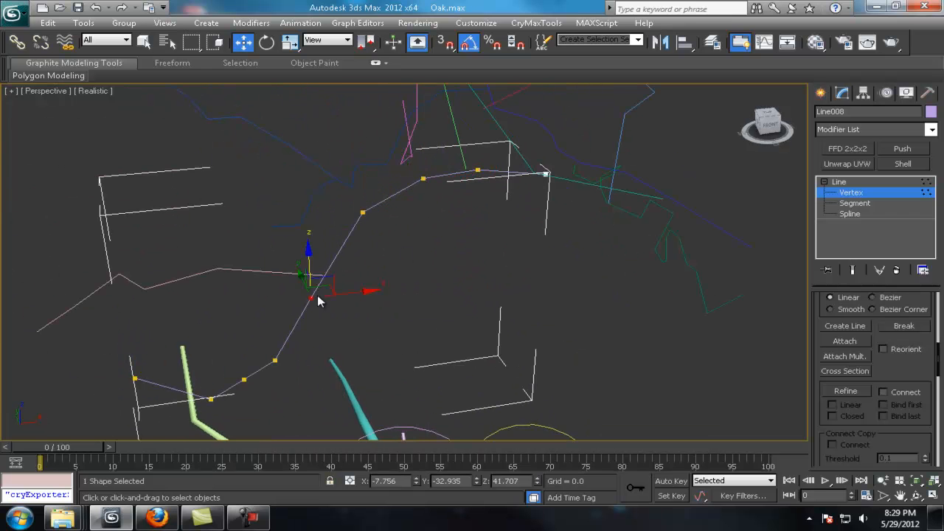
middle_click_drag(306, 253, 515, 263, "alt")
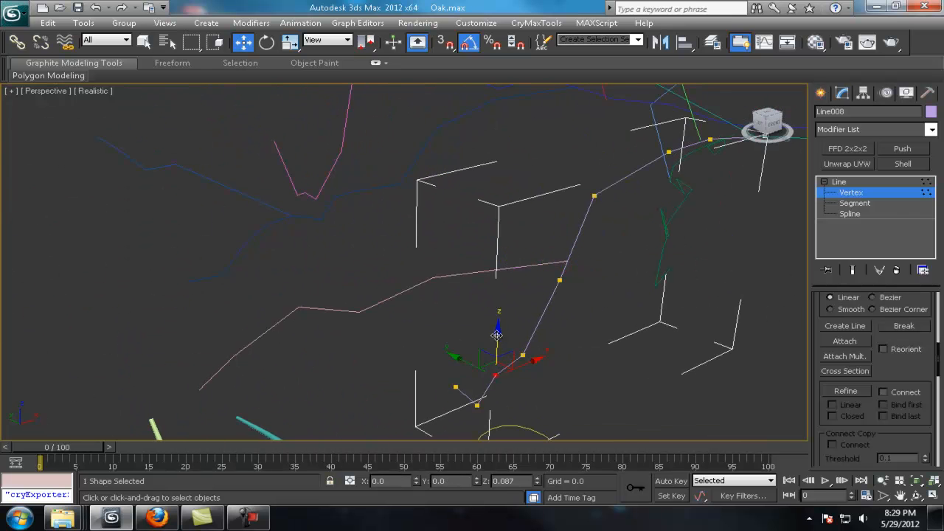
left_click_drag(496, 336, 497, 332)
middle_click_drag(496, 332, 473, 324, "alt")
Refine the middle stretch of the lavender branch line further and shift the added point to form a kink.
middle_click_drag(472, 324, 458, 322)
scroll(403, 236, "down", 8)
key("1")
left_click(664, 225)
mouse_move(559, 257)
middle_mouse_down()
mouse_move(550, 216)
mouse_move(542, 254)
middle_mouse_up()
scroll(548, 238, "up", 4)
middle_click_drag(542, 254, 468, 237)
left_click(430, 214)
scroll(441, 257, "up", 2)
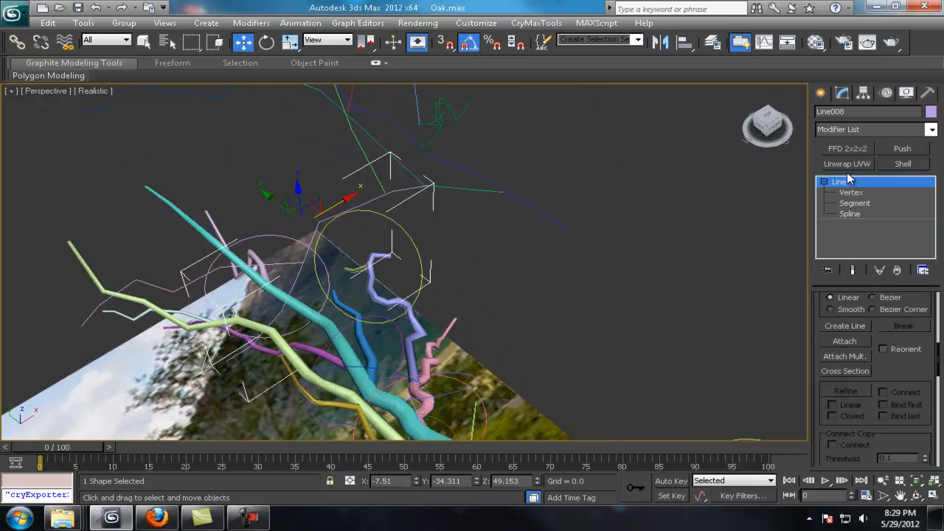
key("1")
middle_click_drag(387, 214, 390, 249)
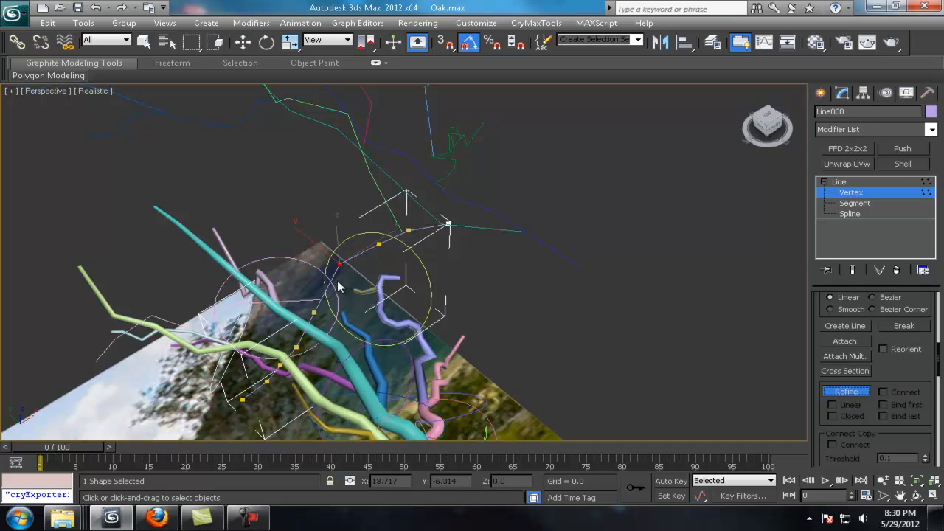
left_click(838, 183)
Refine the pink twig line branching off the lavender line with extra vertices along its segments.
left_click(573, 267)
scroll(573, 267, "down", 4)
scroll(573, 267, "up", 4)
middle_click_drag(573, 267, 584, 237, "alt")
scroll(665, 165, "down", 4)
scroll(575, 240, "up", 4)
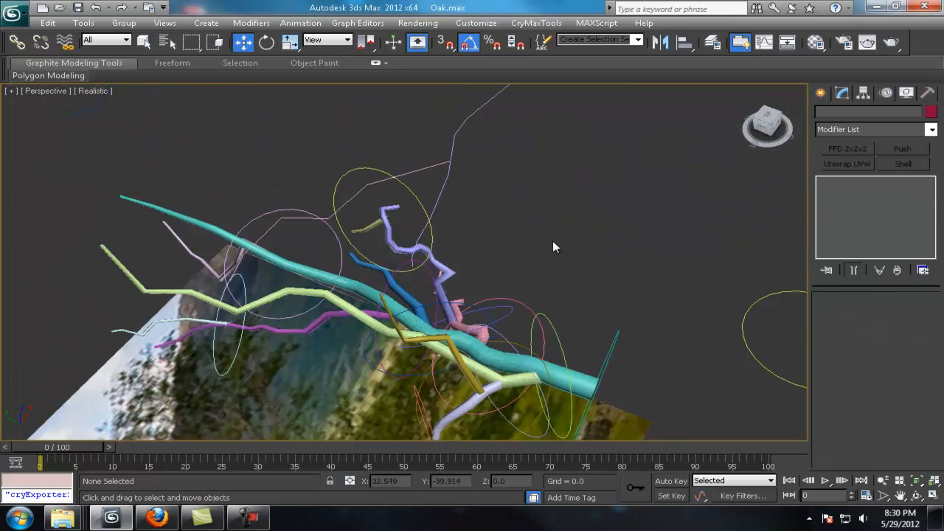
left_click(443, 211)
middle_click_drag(443, 210, 491, 266)
left_click(851, 192)
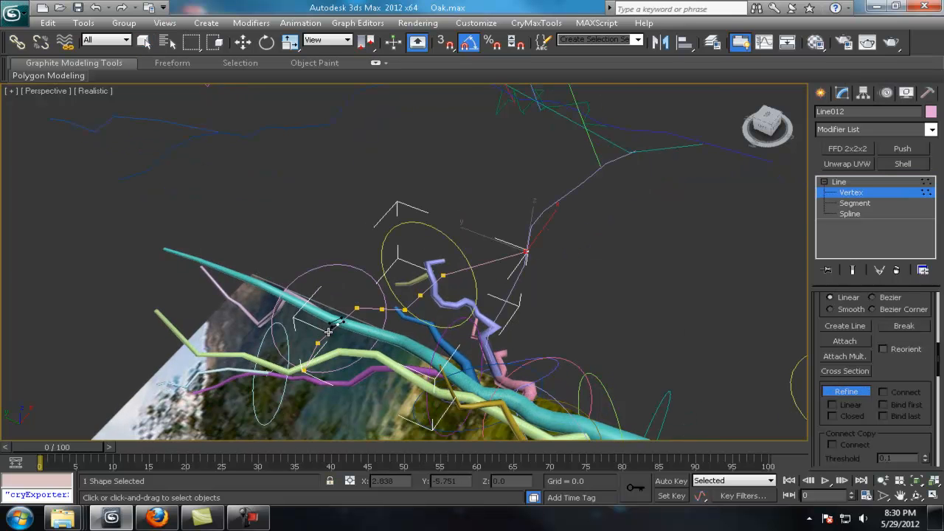
Offset the vertices of the pink twig line to give it an irregular, kinked shape.
left_click(420, 295)
middle_click_drag(420, 295, 423, 230, "alt")
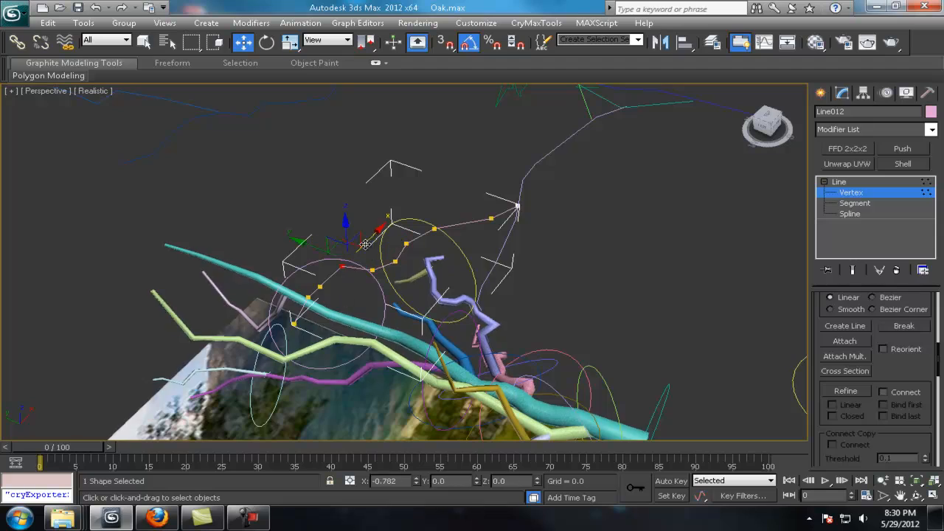
middle_click_drag(296, 284, 246, 185, "alt")
left_click(247, 184)
key("1")
left_click(503, 261)
Refine the straight lower segment of the light blue branch line with extra vertices.
scroll(503, 261, "down", 5)
scroll(503, 261, "up", 5)
middle_click_drag(503, 262, 487, 222, "alt")
scroll(399, 221, "up", 5)
left_click(385, 222)
left_click(851, 192)
left_click(841, 391)
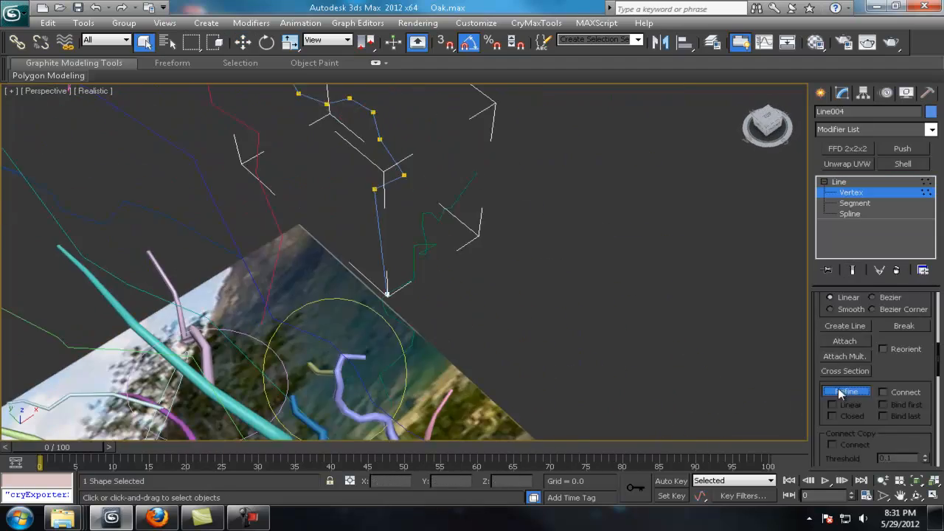
middle_click_drag(378, 214, 404, 281)
left_click(403, 281)
right_click(403, 281)
Offset the added lower vertices of the light blue branch line to bend its base.
left_click(416, 221)
middle_click_drag(415, 222, 489, 122, "alt")
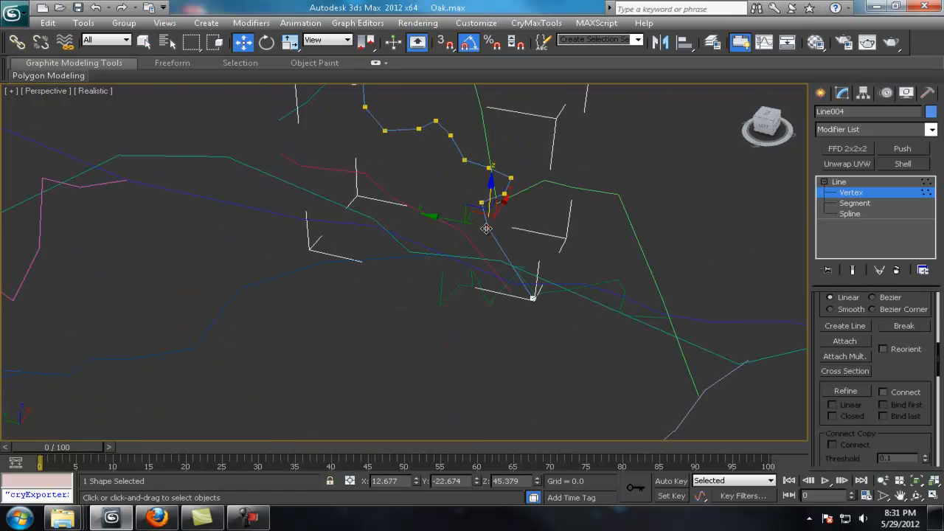
key("1")
left_click(530, 205)
Rework the vertices along the outer stretch of the dark green side branch line.
scroll(530, 205, "down", 5)
middle_click_drag(529, 205, 490, 233, "alt")
scroll(490, 233, "up", 3)
left_click(407, 195)
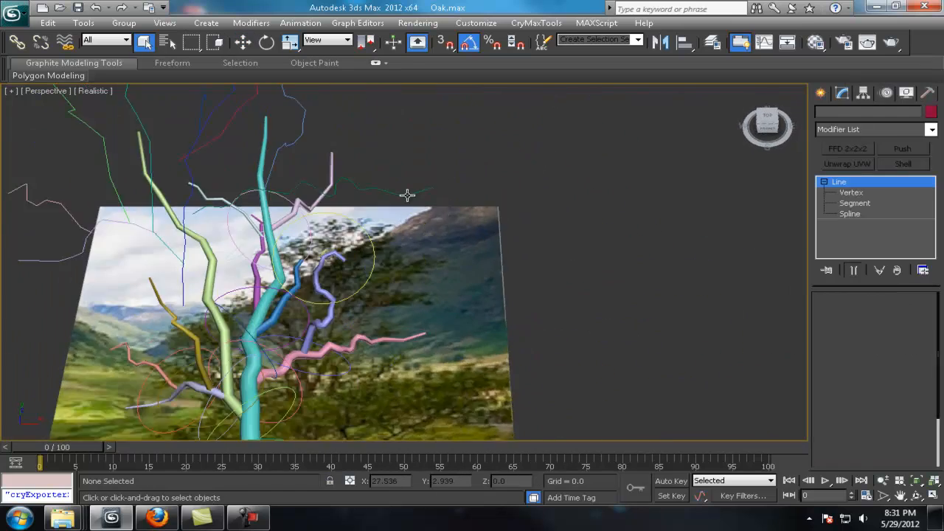
key("1")
scroll(321, 229, "up", 3)
middle_click_drag(390, 226, 516, 310, "alt")
scroll(442, 225, "down", 6)
key("1")
left_click(483, 221)
Refine another of the upper branch lines with extra vertices between its existing points.
scroll(491, 267, "up", 4)
left_click(373, 151)
key("1")
left_click(845, 390)
right_click(397, 169)
Shift the added vertices of that upper branch line slightly to create small kinks.
left_click(438, 194)
middle_click_drag(478, 192, 450, 147, "alt")
left_click_drag(405, 200, 405, 190)
middle_click_drag(404, 190, 428, 175, "alt")
scroll(391, 185, "up", 4)
left_click_drag(373, 187, 374, 180)
scroll(386, 99, "down", 4)
left_click_drag(384, 100, 383, 105)
key("1")
left_click(478, 222)
middle_click_drag(478, 222, 501, 273, "alt")
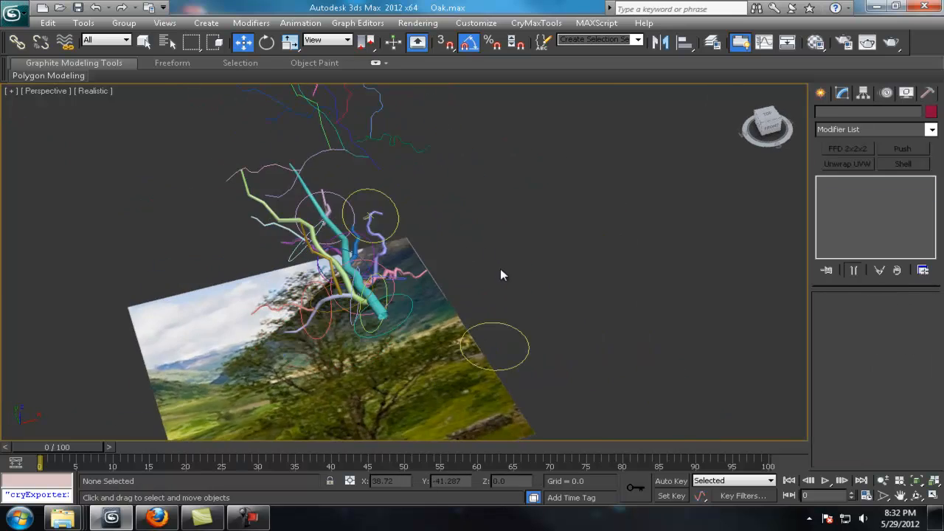
Examine the lofted branches and their guide lines from several angles.
scroll(347, 198, "up", 3)
left_click(368, 261)
key("1")
scroll(368, 261, "up", 3)
middle_click_drag(398, 266, 416, 302, "alt")
key("1")
left_click(482, 305)
scroll(483, 306, "down", 4)
mouse_move(482, 305)
middle_mouse_down("alt")
mouse_move(458, 255)
mouse_move(459, 285)
mouse_move(569, 219)
mouse_move(478, 289)
mouse_move(657, 265)
mouse_move(442, 257)
middle_mouse_up("alt")
scroll(458, 255, "down", 4)
scroll(479, 289, "up", 3)
Clone all the lofted branches beside the originals and collapse the copies into a single mesh.
key("q")
left_click_drag(258, 160, 455, 293)
middle_click_drag(455, 293, 467, 342)
key("w")
left_click_drag(443, 268, 227, 287, "shift")
left_click(481, 318)
left_click(926, 92)
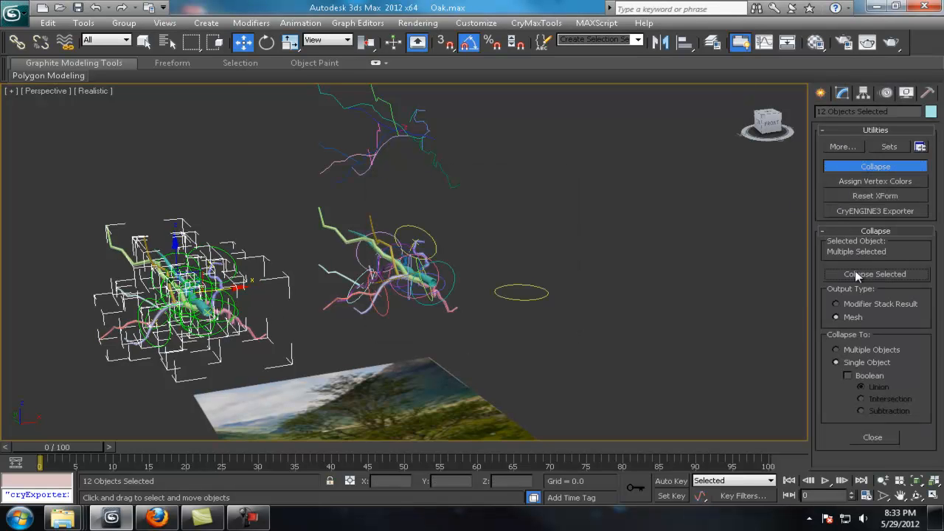
left_click(857, 275)
Center the pivot of the collapsed branch mesh on the object.
middle_click_drag(332, 292, 472, 302)
left_click(861, 93)
left_click(873, 179)
left_click(874, 245)
left_click(874, 177)
Rotate the collapsed branch mesh upright and move it clear of the original lofts.
middle_click_drag(421, 249, 502, 254, "alt")
left_click_drag(352, 269, 393, 307)
middle_click_drag(479, 294, 415, 236)
left_click_drag(419, 247, 372, 253)
left_click(421, 196)
middle_click_drag(421, 196, 616, 218, "alt")
scroll(618, 221, "up", 10)
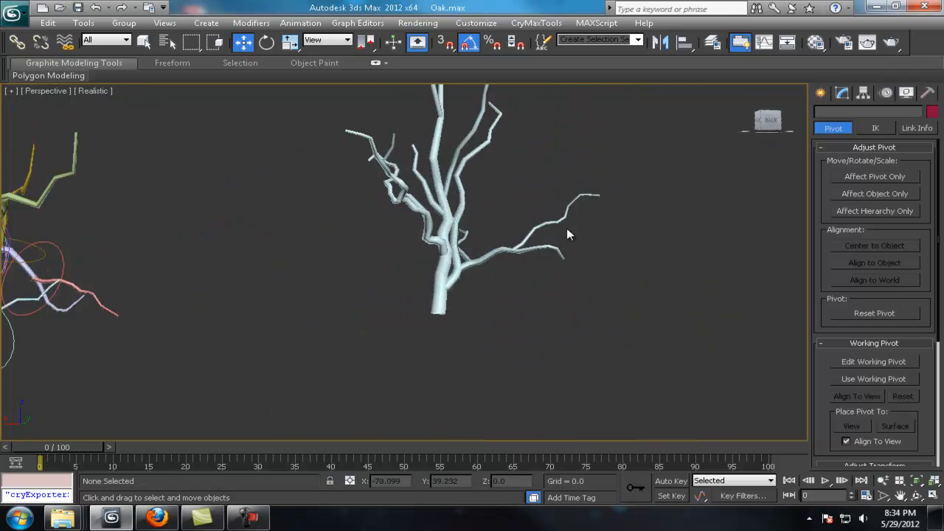
Configure the viewport statistics to show only the triangle count for total plus selection in the active view.
middle_click_drag(382, 274, 251, 307, "alt")
middle_click_drag(465, 302, 427, 275, "alt")
scroll(517, 309, "down", 3)
key("q")
left_click(426, 274)
left_click(251, 23)
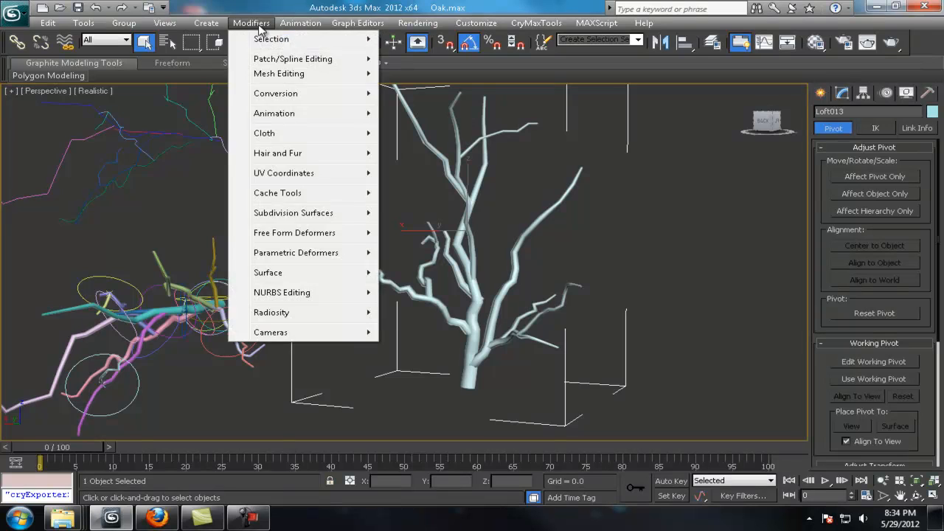
mouse_move(165, 23)
left_click(193, 65)
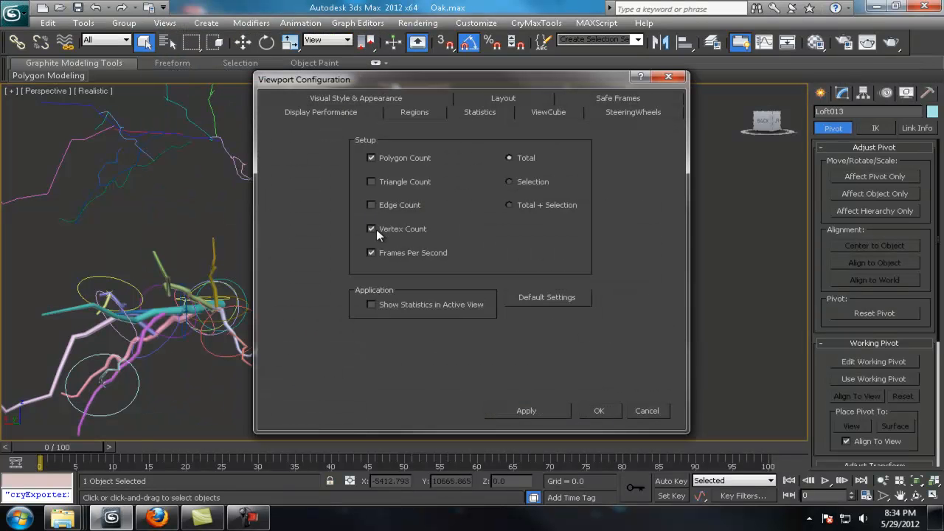
left_click(601, 410)
Convert the upright tree mesh to an editable poly.
middle_click_drag(601, 399, 517, 356, "alt")
key("w")
left_click(841, 93)
left_click(603, 213)
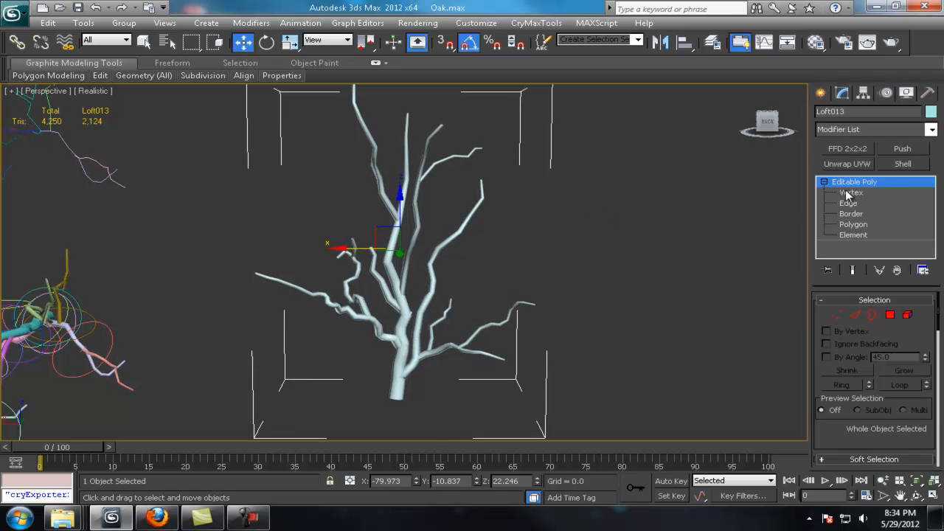
Display edged faces and inspect the edge density along the tree's trunk and branches.
key("2")
scroll(450, 198, "up", 6)
key("F4")
middle_click_drag(417, 251, 554, 326, "alt")
scroll(455, 243, "down", 4)
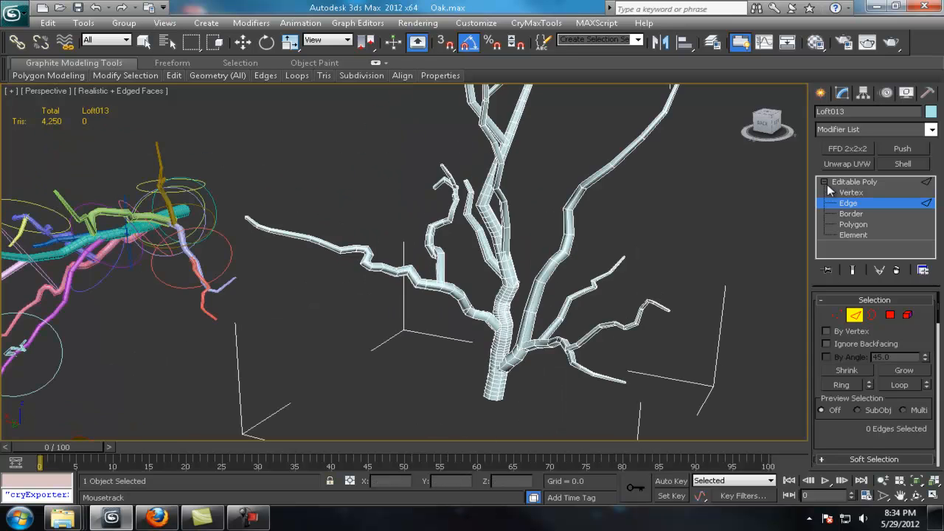
left_click(869, 184)
Reduce the skin detail of the teal trunk loft to lower its triangle count.
middle_click_drag(192, 236, 461, 262)
left_click(509, 207)
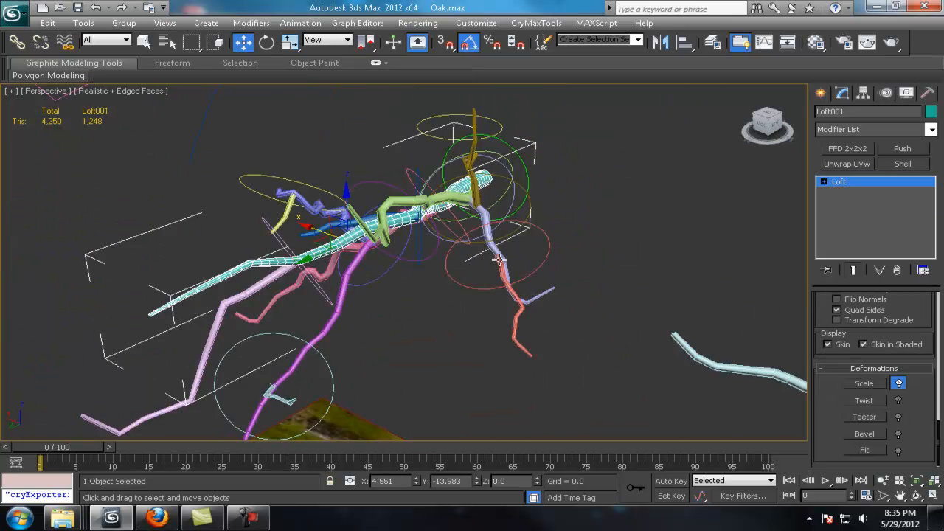
scroll(461, 262, "down", 3)
scroll(913, 360, "up", 4)
middle_click_drag(561, 295, 627, 299, "alt")
middle_click_drag(627, 299, 502, 233)
scroll(455, 362, "up", 5)
scroll(453, 362, "down", 7)
scroll(475, 296, "up", 3)
scroll(502, 233, "down", 4)
Clone the lighter set of lofts to the far side of the tree and collapse the copies into one mesh.
key("q")
left_click(273, 237)
left_click_drag(289, 225, 420, 299)
scroll(394, 302, "up", 3)
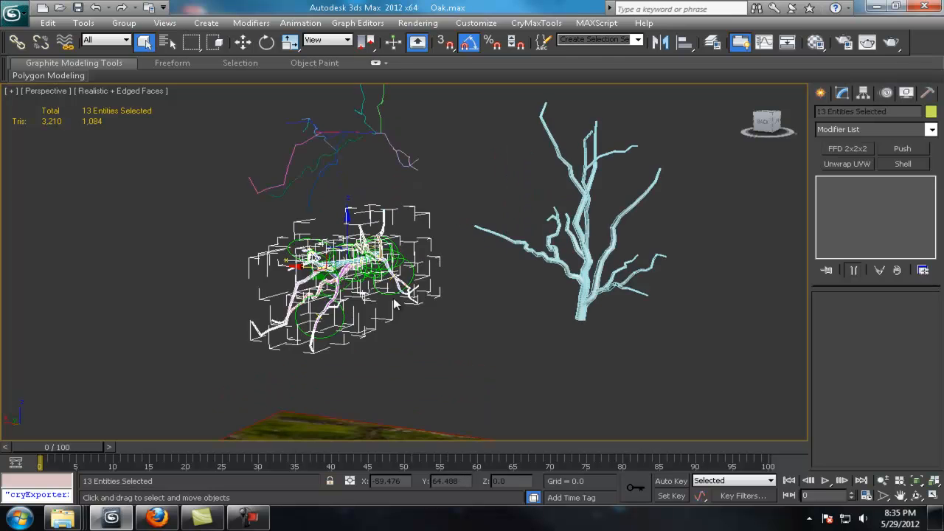
key("w")
left_click_drag(318, 270, 709, 294, "shift")
left_click(466, 316)
middle_click_drag(466, 317, 278, 321)
left_click(927, 93)
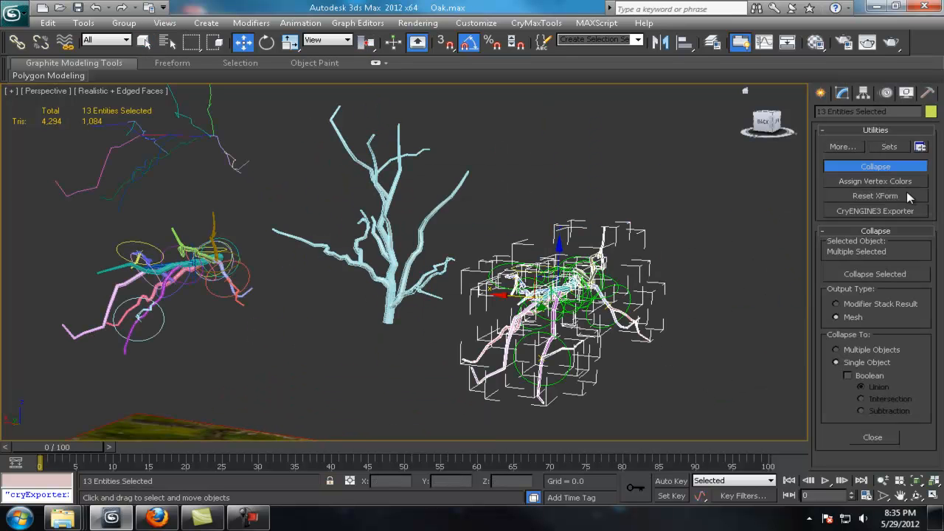
left_click(875, 275)
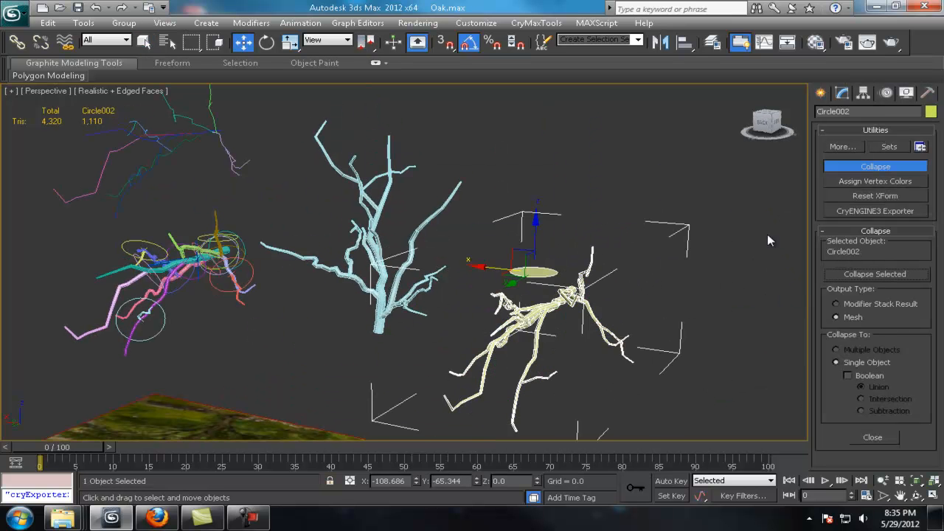
Delete the leftover filled circle from the newly collapsed branch mesh.
left_click(841, 93)
left_click(823, 181)
left_click(824, 181)
left_click(851, 214)
key("Delete")
middle_click_drag(585, 253, 686, 214, "alt")
scroll(439, 219, "up", 2)
left_click(854, 181)
Center the pivot of the new low-poly branch mesh on the object.
middle_click_drag(509, 242, 398, 242, "alt")
left_click(863, 93)
middle_click_drag(273, 259, 365, 262, "alt")
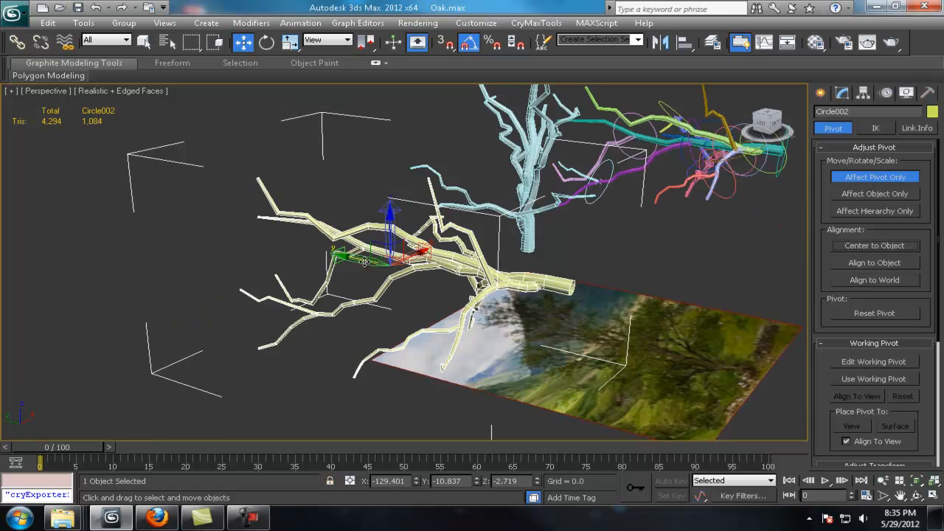
left_click_drag(568, 247, 567, 244)
left_click(874, 177)
Rotate the new branch mesh upright, undoing the first rotation attempt.
middle_click_drag(567, 247, 554, 221, "alt")
key("e")
left_click_drag(639, 202, 689, 207)
middle_click_drag(689, 207, 480, 273, "alt")
key("ctrl+z")
middle_click_drag(505, 242, 496, 235, "alt")
left_click_drag(495, 243, 549, 222)
middle_click_drag(550, 222, 498, 312, "alt")
Move the upright low-poly tree sideways and lower it.
key("w")
left_click_drag(501, 287, 271, 318)
left_click_drag(288, 267, 290, 325)
middle_click_drag(291, 325, 310, 251, "alt")
Delete the earlier, denser collapsed tree mesh.
scroll(299, 251, "up", 3)
key("q")
left_click(277, 211)
key("Delete")
Open the remaining low-poly tree for editing at edge level.
left_click(330, 236)
scroll(354, 232, "down", 3)
left_click(470, 219)
scroll(508, 211, "up", 3)
left_click(310, 245)
left_click(842, 93)
left_click(852, 203)
Shift the edge loop at the sharp kink of a side branch slightly and try removing it.
middle_click_drag(392, 226, 436, 265, "alt")
left_click(416, 220)
scroll(416, 220, "down", 2)
scroll(416, 220, "up", 4)
double_click(378, 221)
key("w")
middle_click_drag(378, 221, 354, 256, "alt")
left_click_drag(338, 251, 336, 251)
middle_click_drag(338, 251, 402, 219, "alt")
scroll(402, 219, "up", 2)
key("e")
key("ctrl+BackSpace")
Chamfer the edge loops at both corners of the side branch's sharp kink by 0.282 with one segment.
left_click(372, 239)
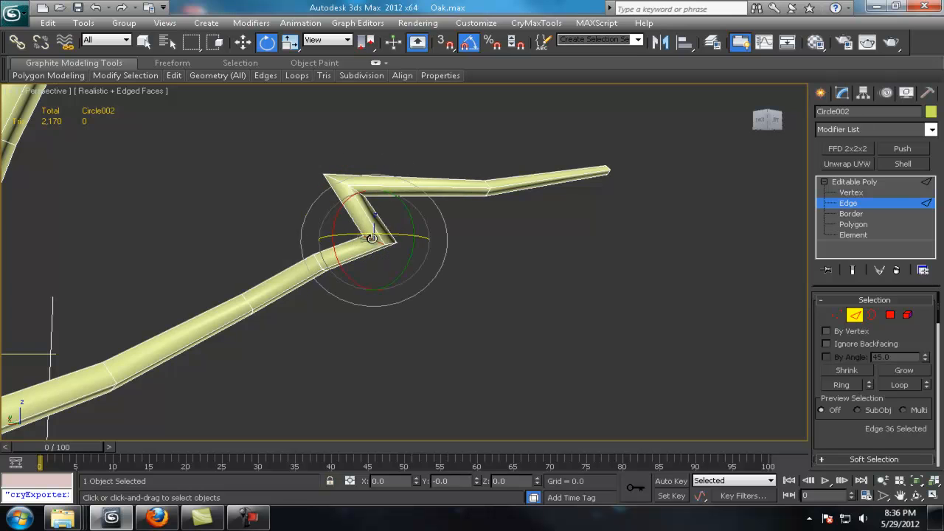
left_click_drag(909, 404, 889, 240)
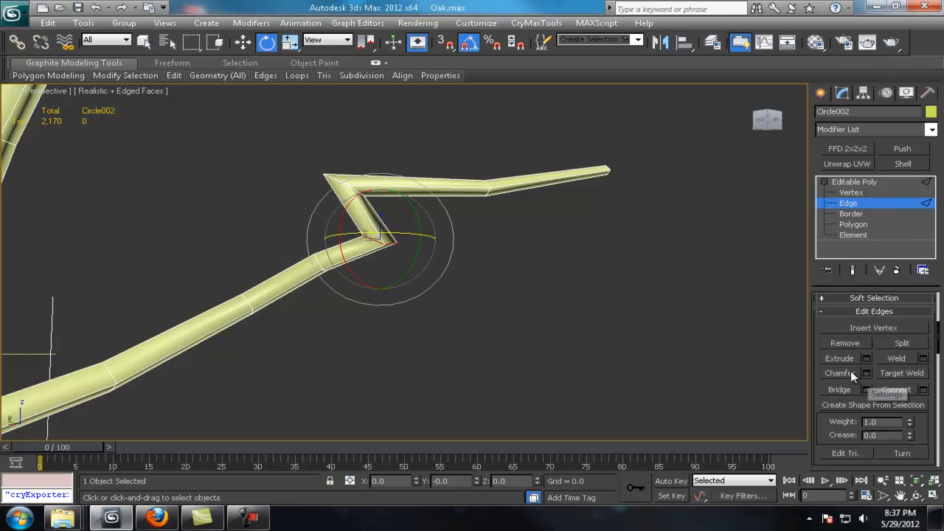
left_click_drag(368, 237, 375, 242)
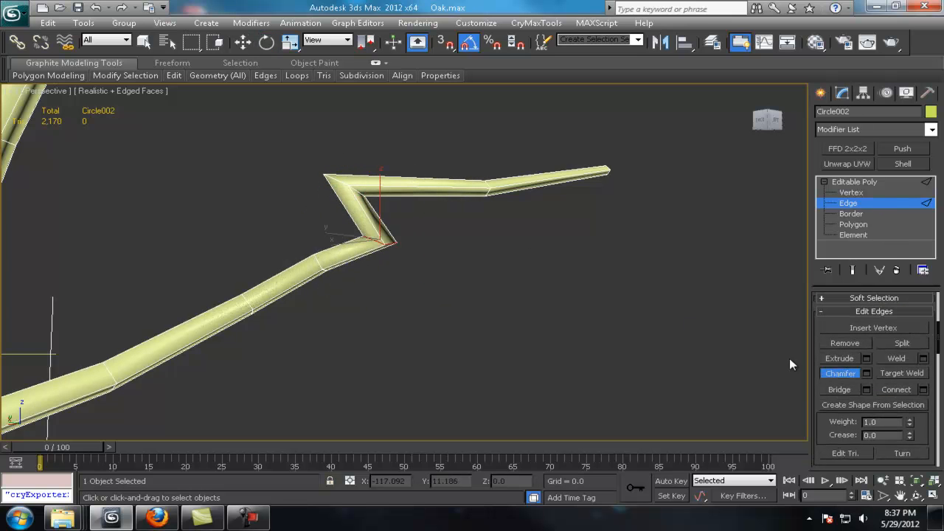
left_click(866, 373)
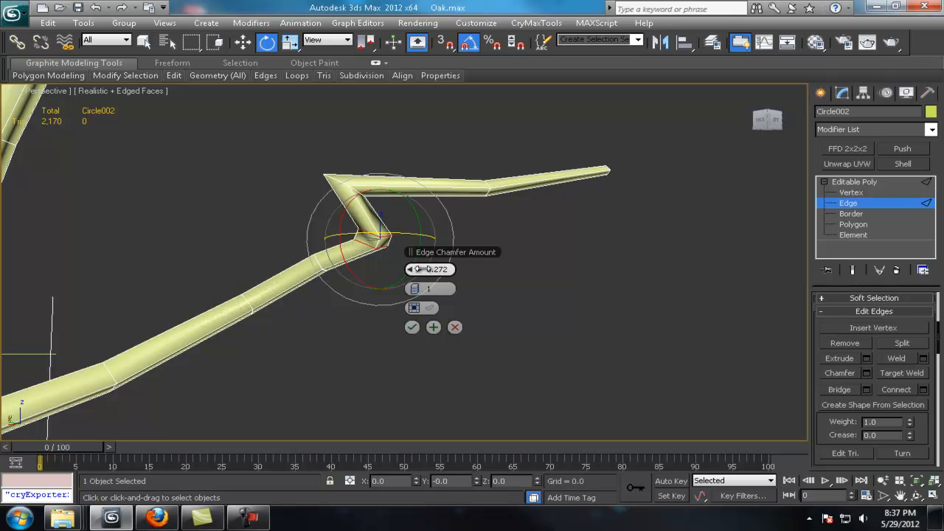
left_click(412, 327)
left_click(867, 373)
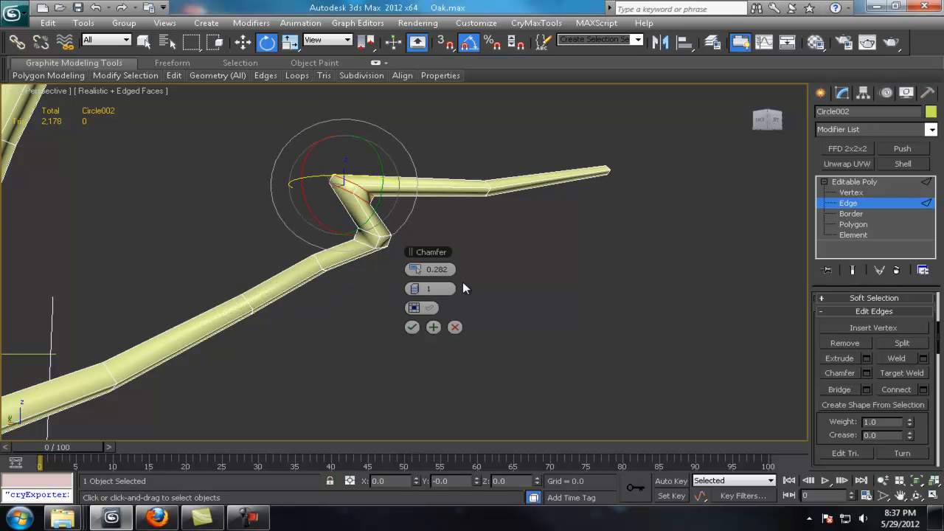
left_click(412, 327)
left_click(848, 202)
Select the polygon ring at a chamfered corner of the kink and scale it to even out the branch thickness.
left_click(511, 293)
scroll(511, 292, "down", 6)
middle_click_drag(511, 309, 815, 303, "alt")
scroll(485, 344, "up", 6)
left_click(386, 257)
key("4")
left_click(358, 226)
middle_click_drag(435, 280, 600, 341, "alt")
left_click(411, 229, "shift")
middle_click_drag(435, 243, 413, 302, "alt")
key("r")
left_click(514, 302)
Adjust further polygons around the chamfered kink of the side branch.
scroll(514, 302, "down", 4)
middle_click_drag(487, 302, 506, 293, "alt")
scroll(528, 309, "up", 2)
left_click(548, 292)
left_click(495, 295, "ctrl")
key("w")
left_click(532, 306)
Hide the edged faces and examine the smoothness of the reshaped kink.
scroll(527, 321, "down", 7)
key("F4")
left_click(489, 337)
mouse_move(489, 337)
middle_mouse_down("alt")
mouse_move(464, 350)
mouse_move(267, 339)
mouse_move(495, 345)
middle_mouse_up("alt")
scroll(428, 228, "up", 6)
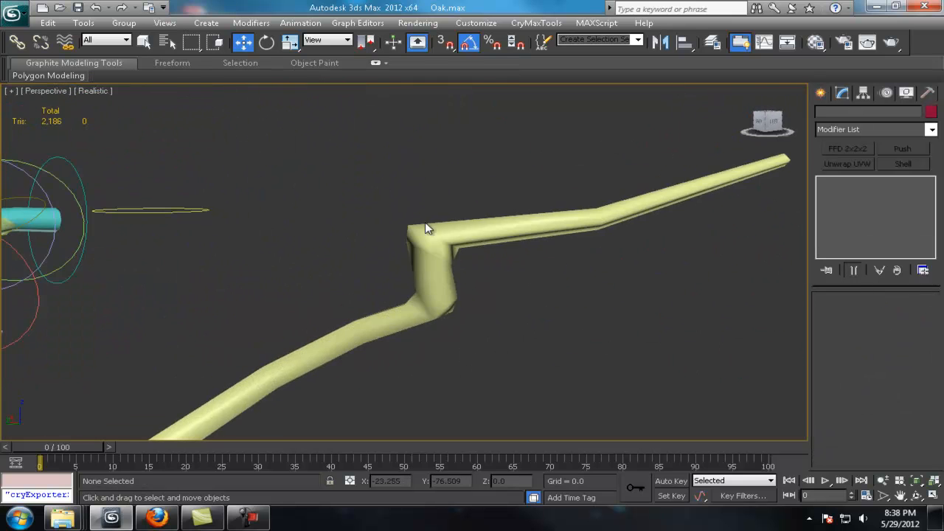
Show edged faces, select the four polygons at the kink's upper corner, and scale them to about 75 percent along Y.
left_click(427, 228)
left_click(853, 224)
key("F4")
left_click(423, 254)
left_click(453, 263, "ctrl")
middle_click_drag(453, 263, 435, 222, "alt")
key("e")
key("r")
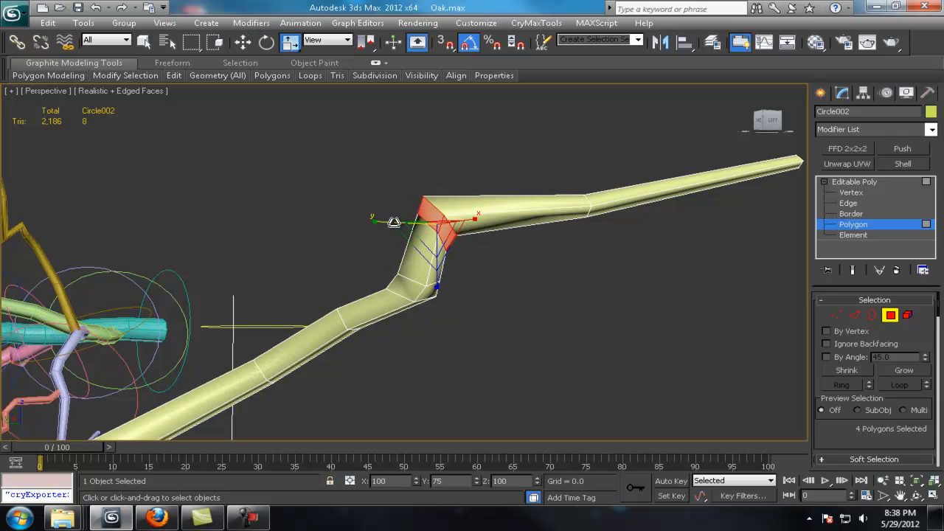
Finish editing the kink, deselect the tree, and inspect the reshaped branch with edged faces hidden.
left_click(851, 193)
key("w")
middle_click_drag(476, 228, 472, 267, "alt")
scroll(472, 267, "down", 3)
left_click(842, 183)
left_click(508, 334)
key("F4")
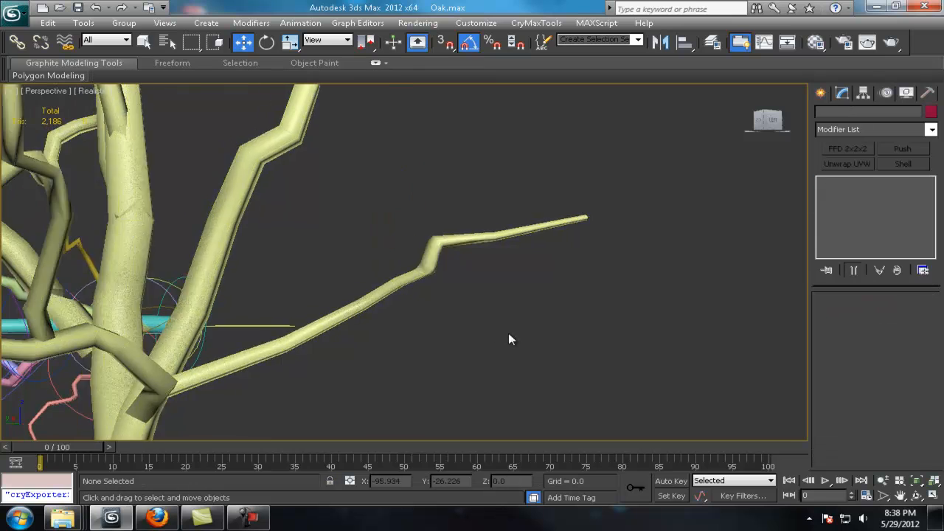
Select the open edge loop at the trunk's bottom and extend it downward to add a ring of polygons.
scroll(508, 332, "down", 6)
middle_click_drag(536, 377, 451, 311, "alt")
scroll(394, 251, "up", 5)
scroll(326, 323, "up", 3)
key("q")
left_click(517, 269)
scroll(502, 251, "up", 3)
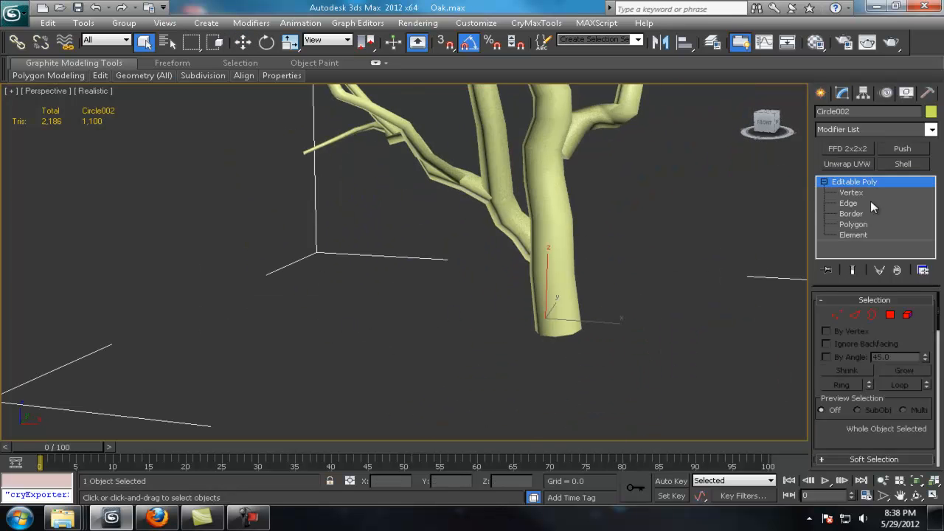
left_click(870, 204)
left_click(542, 324)
middle_click_drag(497, 259, 525, 313, "alt")
left_click_drag(490, 254, 492, 310, "shift")
Scale the trunk's new bottom edge loop outward and adjust its position to start the root flare.
key("r")
left_click_drag(504, 342, 539, 328)
mouse_move(538, 328)
middle_mouse_down("alt")
mouse_move(529, 362)
mouse_move(528, 336)
middle_mouse_up("alt")
key("w")
left_click_drag(527, 336, 534, 339)
scroll(565, 350, "down", 3)
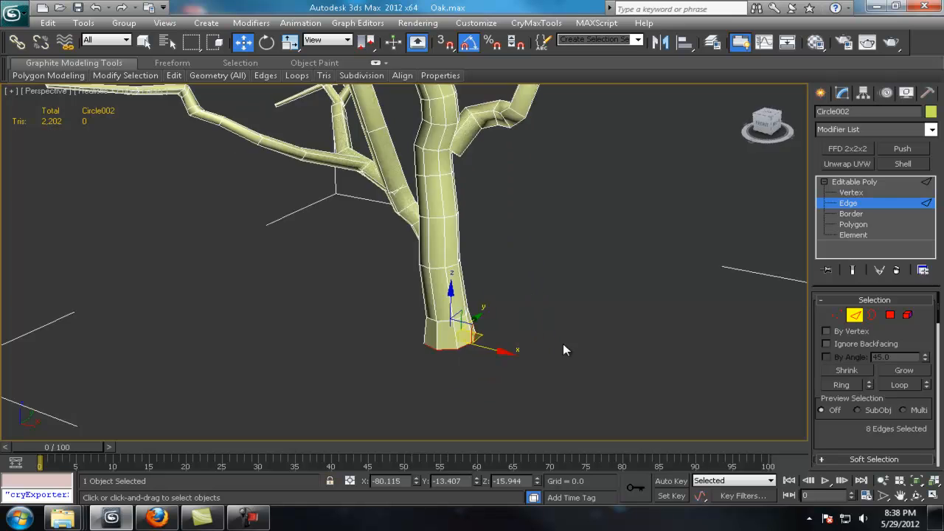
Extend the bottom edge loop outward by scaling a copy of it, adding another flared ring of polygons.
middle_click_drag(565, 349, 442, 314, "alt")
key("r")
left_click_drag(434, 310, 551, 329, "shift")
middle_click_drag(551, 329, 499, 335, "alt")
scroll(499, 336, "down", 4)
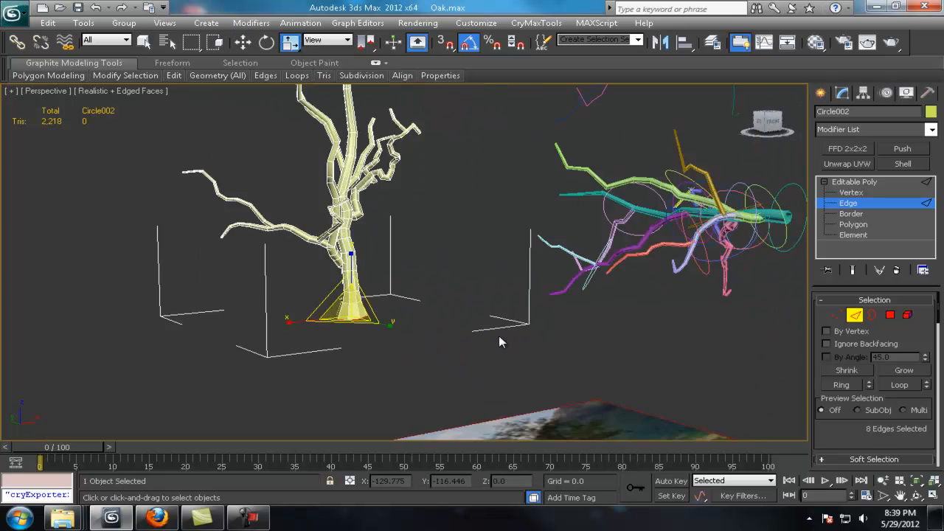
Extend the bottom edge loop slightly downward with one more ring and scale it wider to finish the flare.
scroll(498, 336, "up", 4)
key("w")
left_click_drag(405, 225, 404, 246, "shift")
key("r")
left_click_drag(420, 294, 457, 253)
middle_click_drag(458, 253, 480, 280, "alt")
scroll(503, 274, "down", 3)
Select all of the tree's polygons, reassign their smoothing group, and view the tree without edged faces.
key("4")
key("a")
key("ctrl+a")
left_click_drag(854, 428, 862, 167)
left_click_drag(903, 379, 888, 3)
left_click(898, 413)
left_click(828, 362)
middle_click_drag(591, 197, 591, 292)
key("4")
scroll(523, 193, "down", 3)
left_click(523, 193)
key("F4")
middle_click_drag(523, 193, 525, 177)
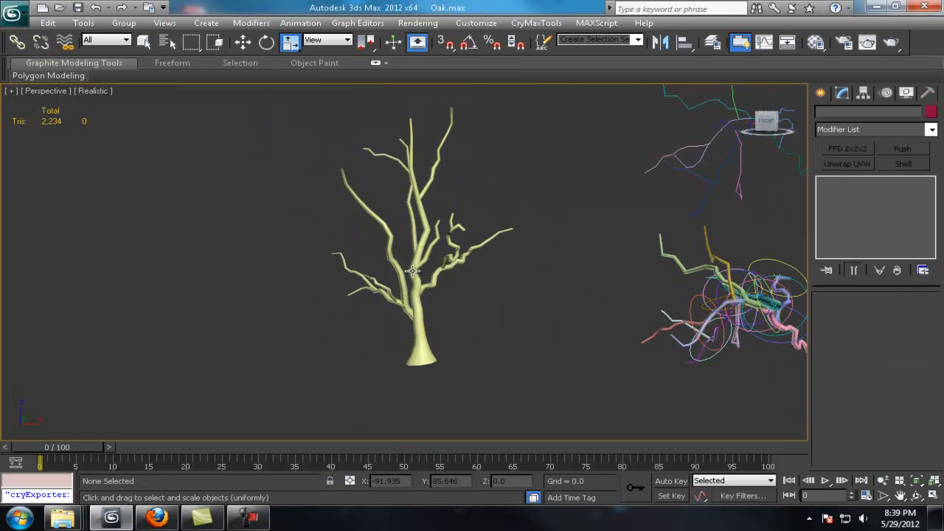
Apply a plain grey material from the Material Editor to the tree.
left_click(420, 251)
scroll(420, 250, "up", 2)
key("m")
left_click_drag(841, 115, 479, 245)
left_click_drag(823, 71, 270, 98)
left_click(493, 96)
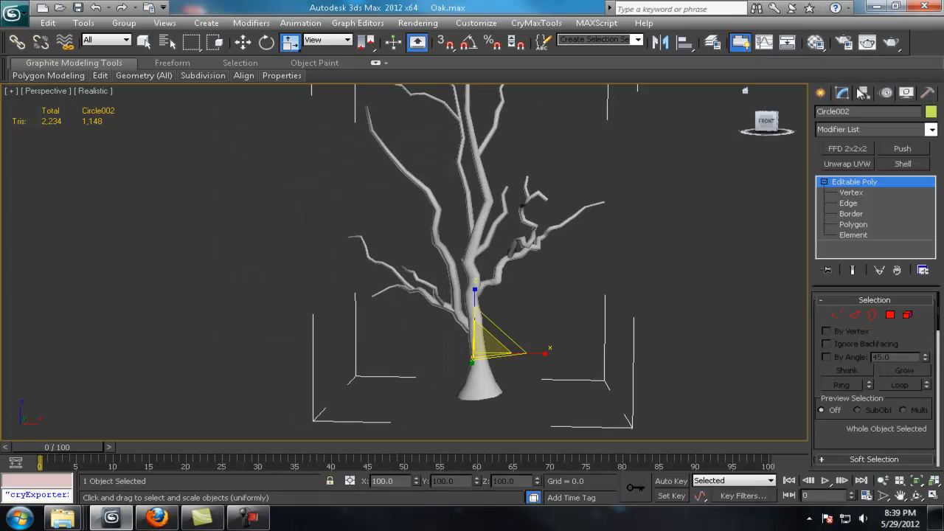
Set the tree's object colour to black and show the edged faces.
left_click(930, 116)
left_click(584, 287)
left_click(547, 333)
left_click(582, 199)
middle_click_drag(583, 199, 530, 230)
left_click(411, 310)
key("F4")
Examine the tree's black wireframe from several angles alongside the source splines, lofts, and reference image.
left_click(384, 251)
key("q")
scroll(398, 247, "down", 3)
middle_click_drag(437, 236, 502, 273, "alt")
scroll(487, 288, "up", 3)
scroll(470, 307, "down", 4)
middle_click_drag(470, 307, 450, 293, "alt")
scroll(451, 293, "up", 2)
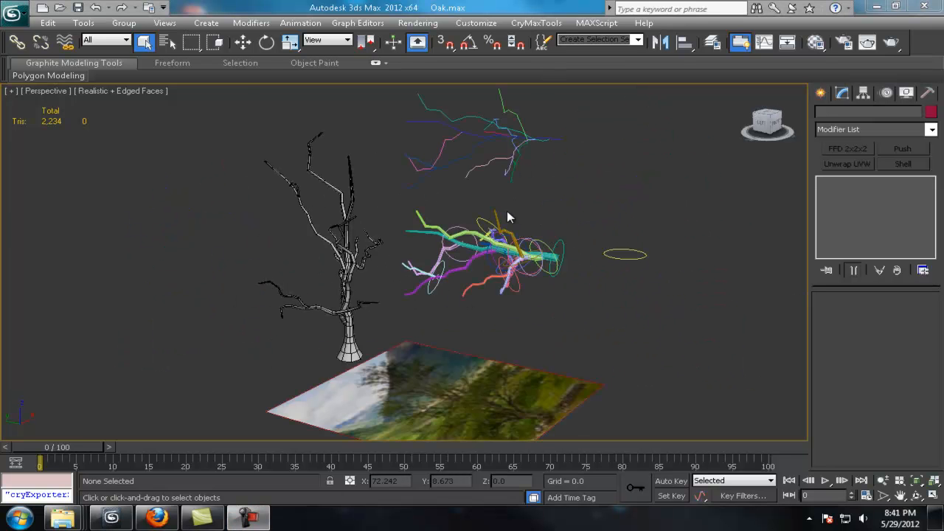
middle_click_drag(507, 215, 561, 253, "alt")
middle_click_drag(531, 309, 461, 323)
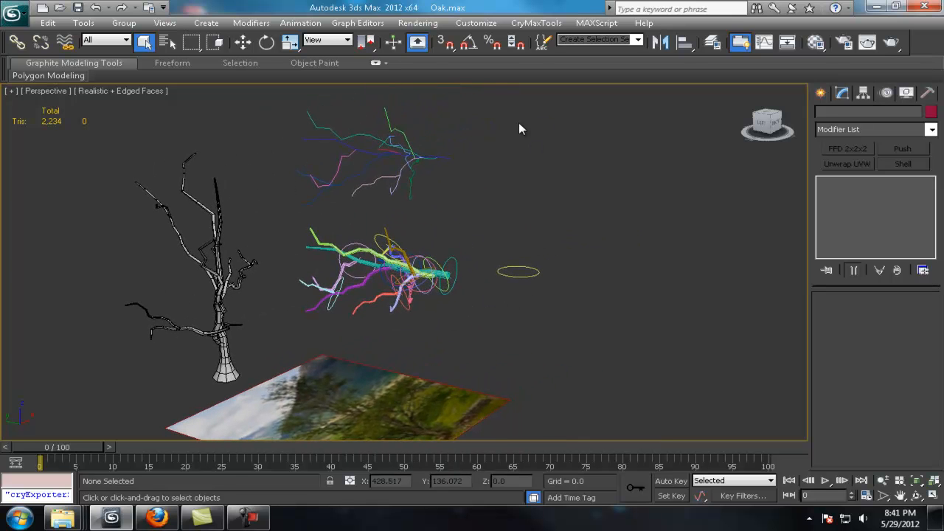
Open the Layer Manager and create a new layer named trunk_buildup.
left_click(711, 43)
left_click_drag(913, 158, 478, 155)
left_click(502, 205)
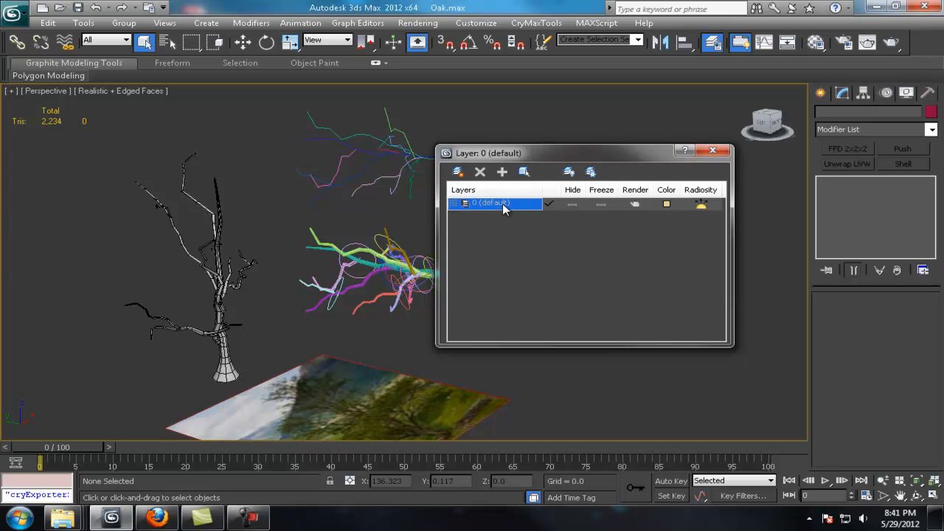
left_click_drag(516, 153, 532, 148)
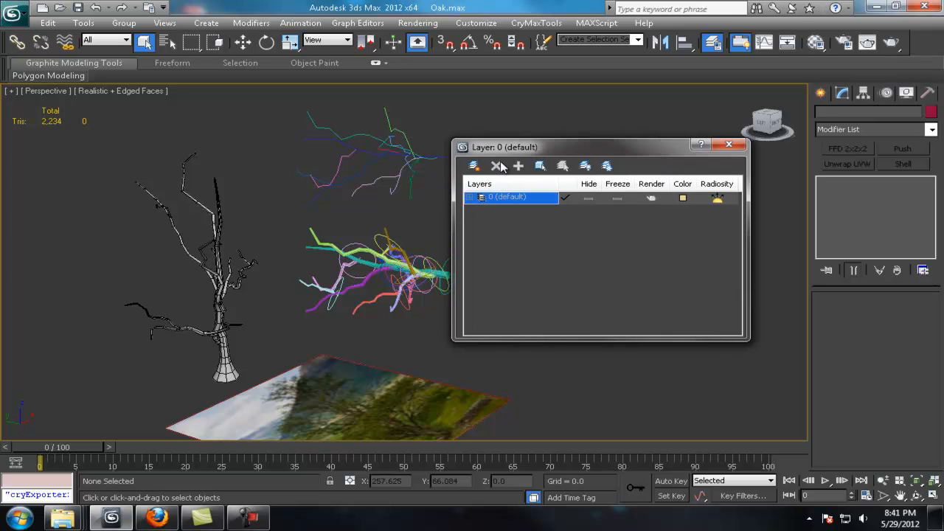
left_click(476, 166)
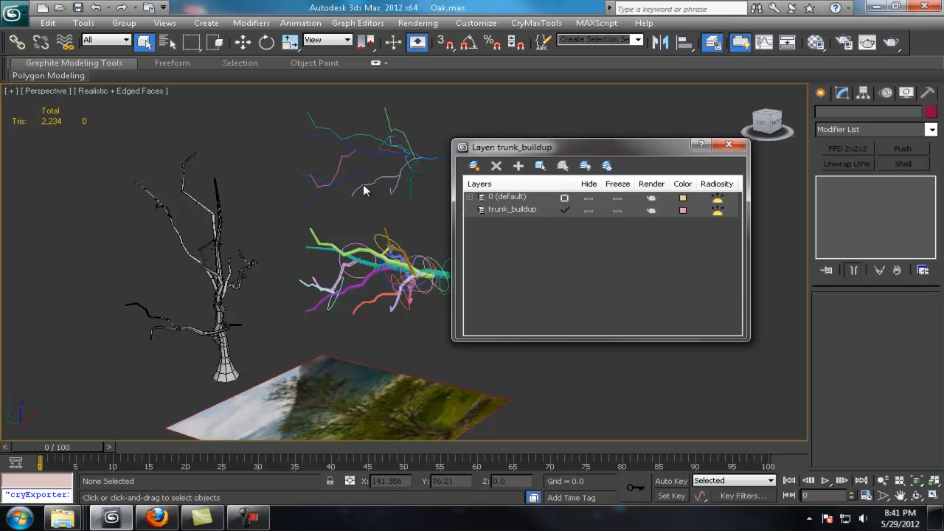
Select the construction splines, circles, lofted branches, and reference image plane, add them to the trunk_buildup layer, and hide it.
scroll(362, 191, "down", 5)
middle_click_drag(365, 184, 316, 181)
scroll(324, 169, "up", 2)
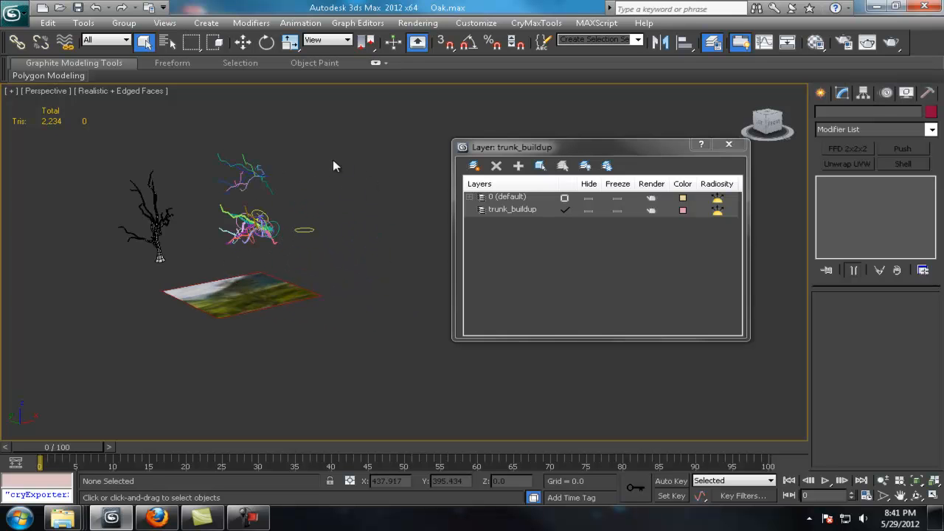
left_click_drag(242, 350, 242, 350)
middle_click_drag(254, 284, 309, 314)
scroll(310, 313, "up", 3)
left_click(515, 210)
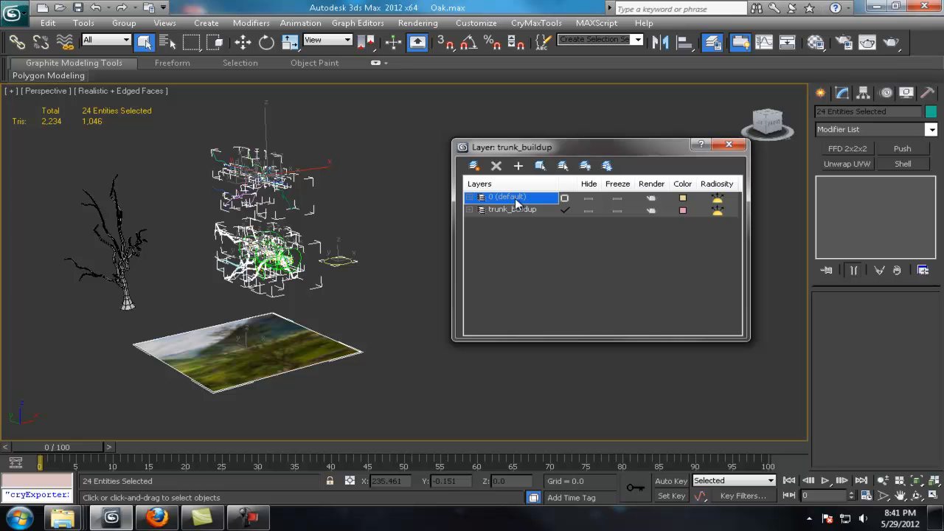
left_click(586, 211)
Add the two remaining construction objects, a spline and a lofted branch, to the hidden trunk_buildup layer.
middle_click_drag(325, 209, 365, 208)
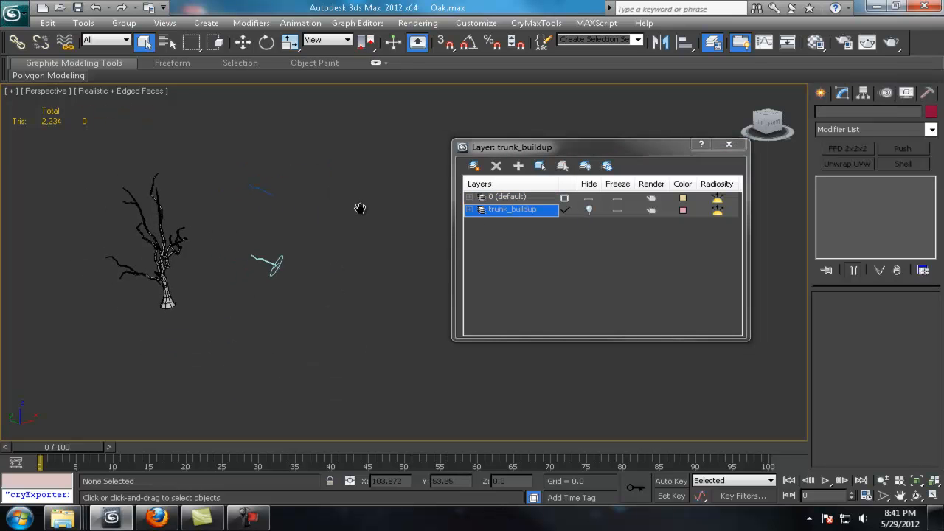
left_click_drag(237, 161, 293, 283)
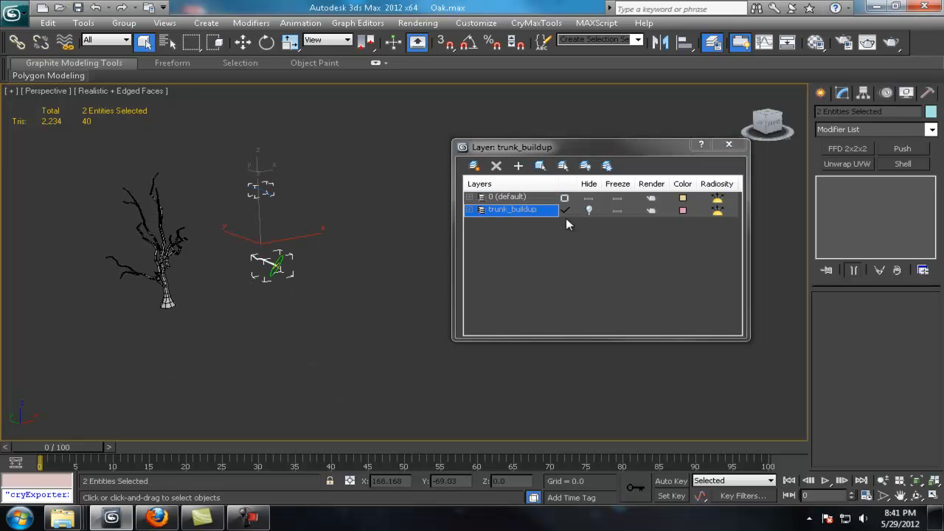
left_click(517, 166)
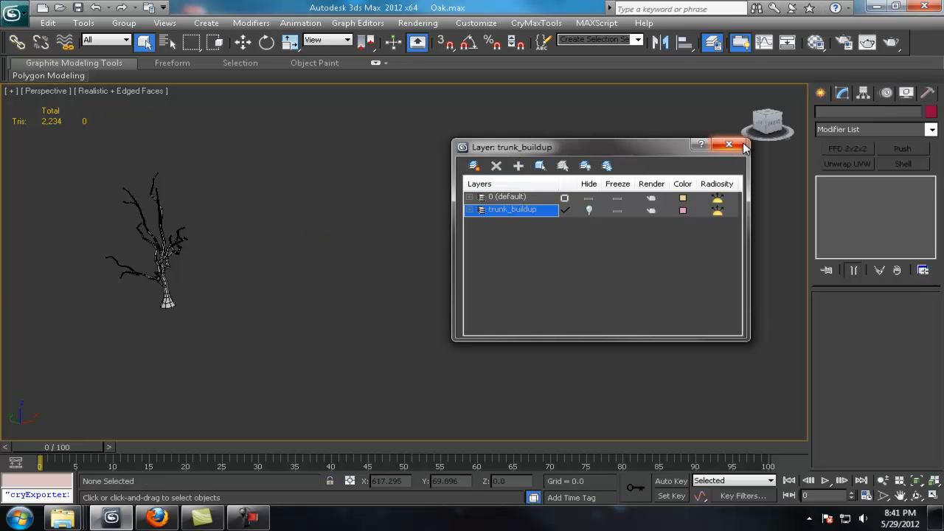
Select the tree, close the Layer Manager, show the grid, and set the tree's X, Y, and Z position to 0.
left_click(158, 287)
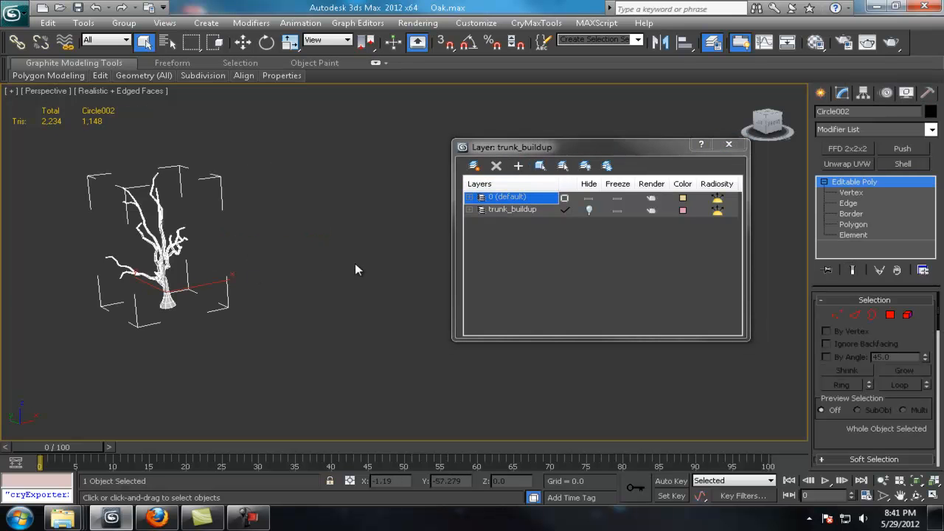
left_click(728, 145)
key("w")
middle_click_drag(295, 230, 434, 447)
scroll(396, 222, "up", 3)
key("g")
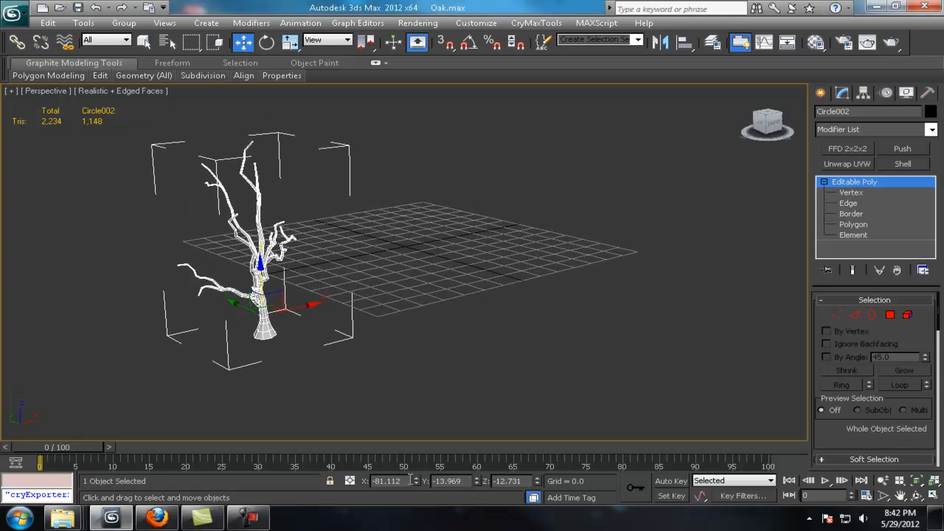
right_click(416, 480)
right_click(476, 480)
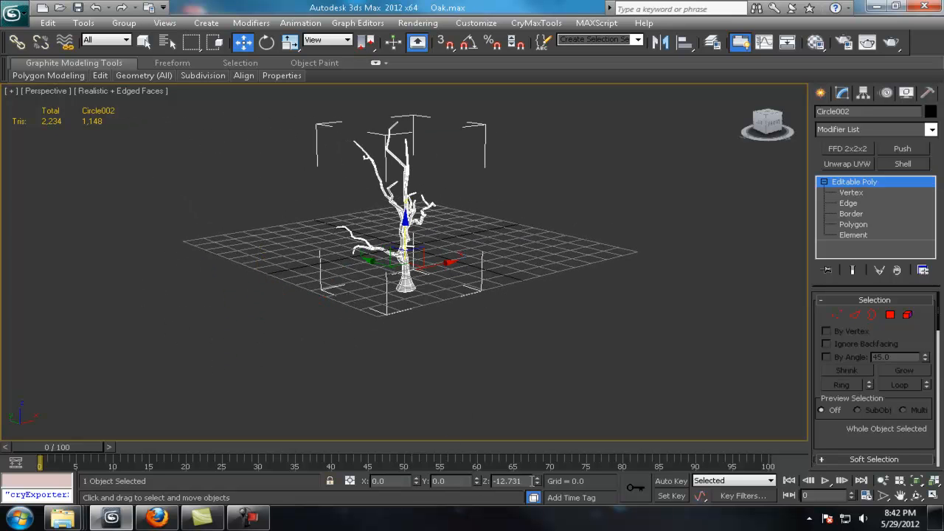
right_click(537, 480)
Select all of the tree's polygons, change the transform center, and shift them to centre the trunk over the origin.
middle_click_drag(516, 310, 347, 321, "alt")
scroll(510, 310, "up", 2)
middle_click_drag(585, 218, 560, 239, "alt")
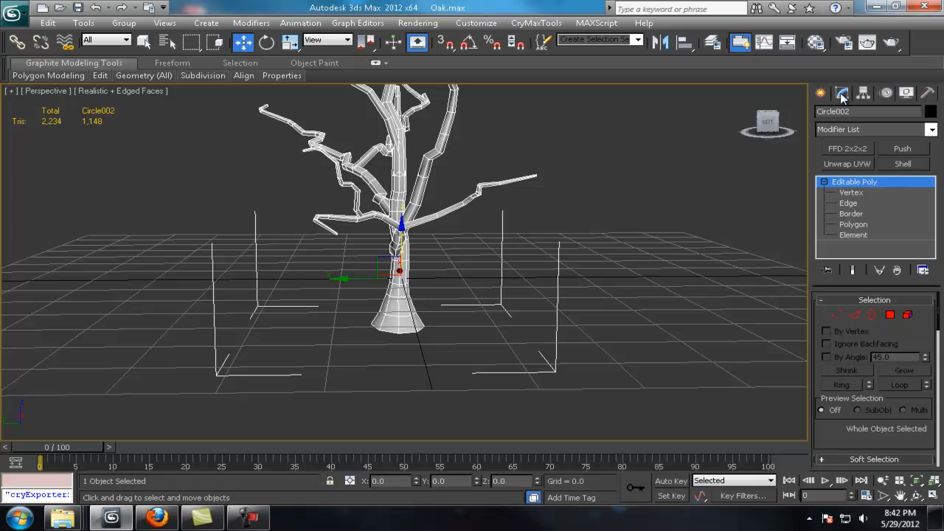
left_click(854, 225)
key("ctrl+a")
middle_click_drag(479, 242, 397, 133, "alt")
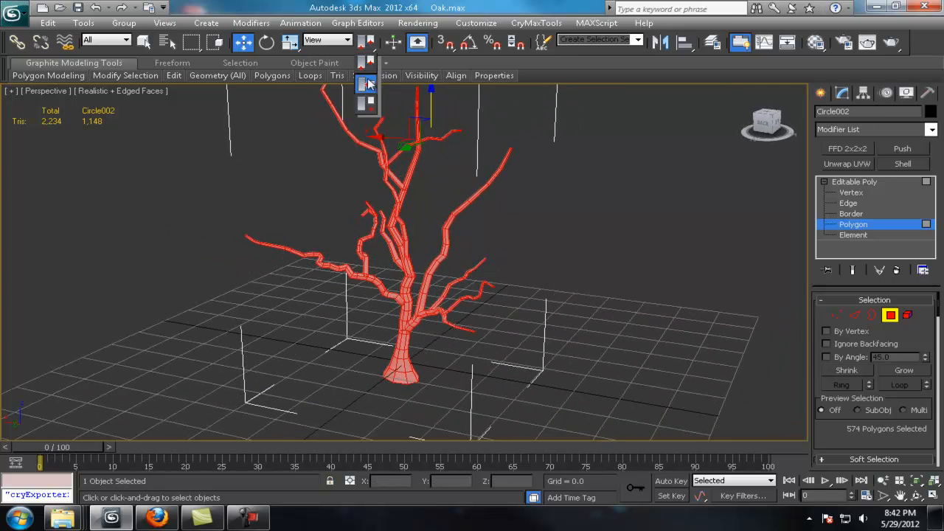
middle_click_drag(443, 269, 406, 166, "alt")
left_click_drag(415, 169, 414, 163)
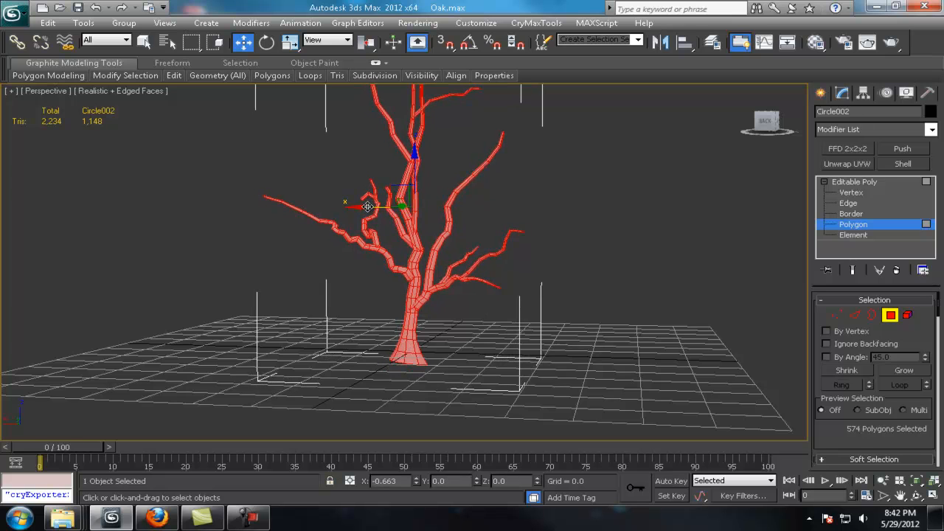
Rotate all of the tree's polygons slightly on two sides to straighten the trunk upright.
key("e")
middle_click_drag(383, 221, 514, 238, "alt")
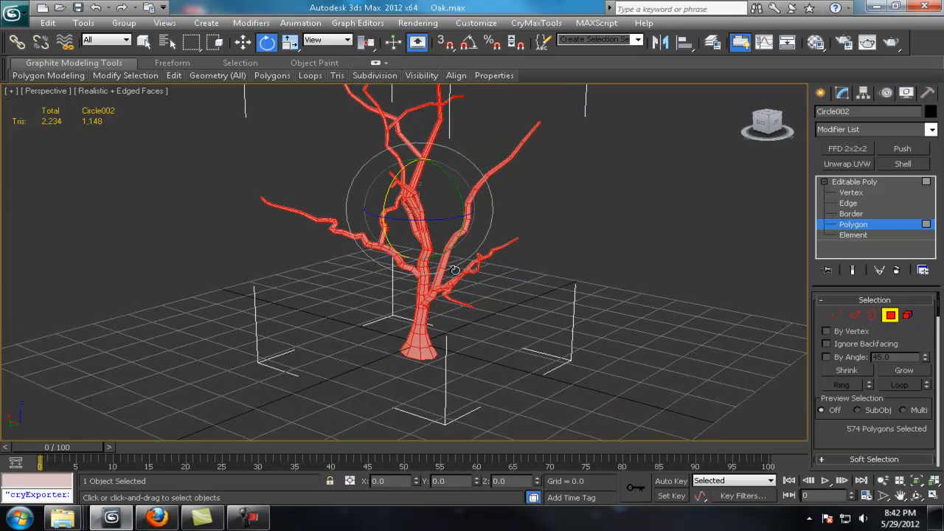
left_click_drag(461, 198, 464, 200)
middle_click_drag(464, 201, 490, 247, "alt")
left_click_drag(414, 214, 405, 213)
middle_click_drag(538, 222, 416, 155, "alt")
Move all of the tree's polygons vertically to adjust the trunk base's height against the grid.
left_click_drag(408, 153, 409, 163)
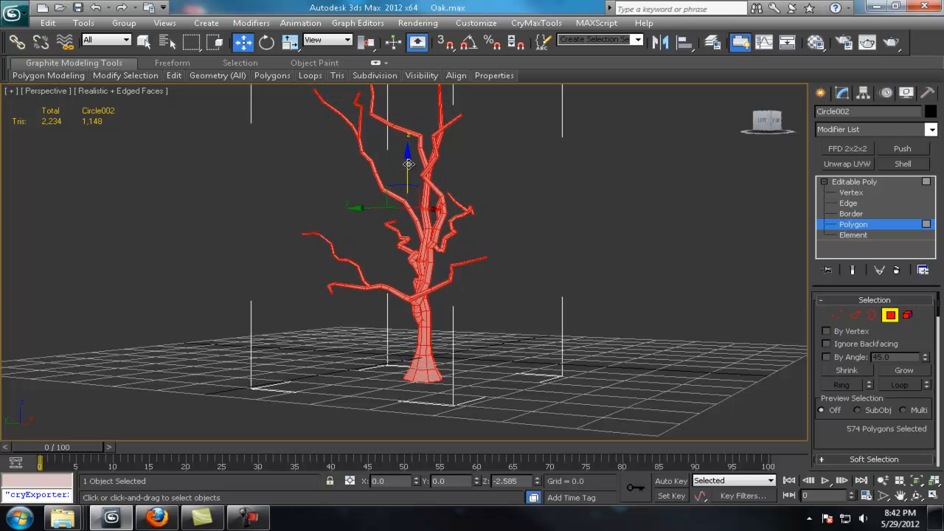
middle_click_drag(494, 200, 399, 174, "alt")
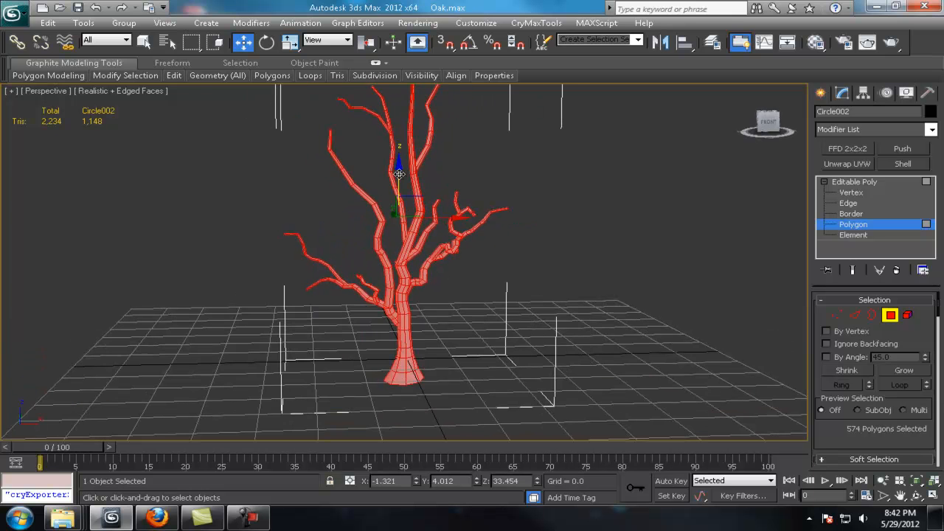
middle_click_drag(434, 215, 505, 212, "alt")
scroll(566, 252, "up", 3)
middle_click_drag(522, 327, 535, 242)
middle_click_drag(532, 258, 531, 243)
scroll(544, 252, "up", 3)
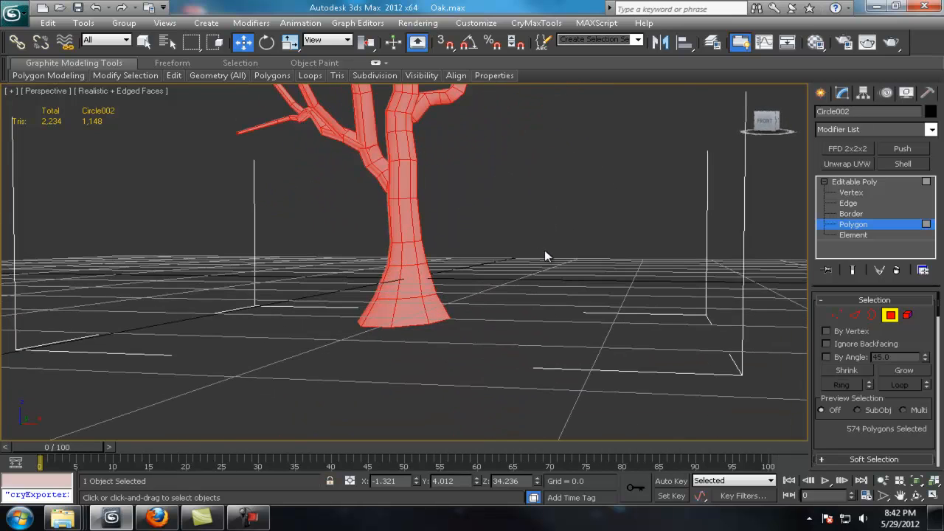
Delete the lowest ring of polygons at the trunk's base.
left_click(413, 313)
key("Delete")
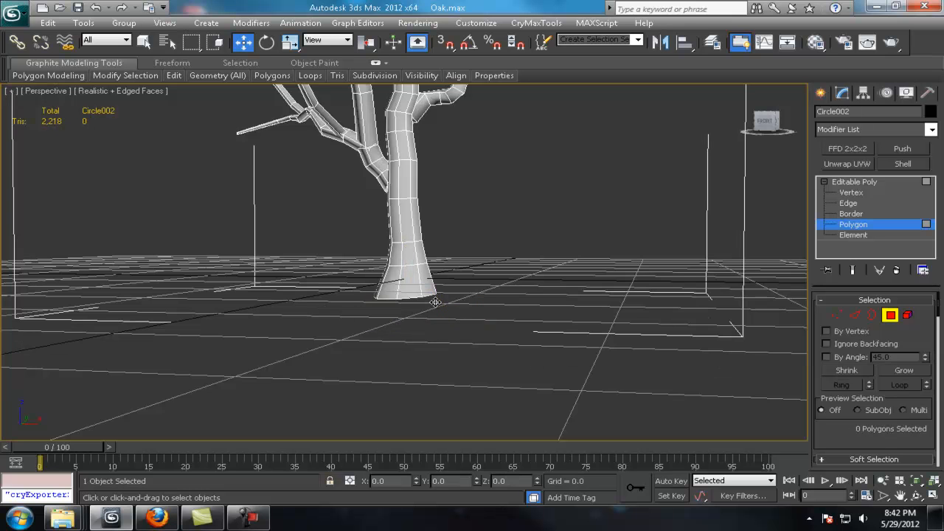
middle_click_drag(411, 283, 417, 290, "alt")
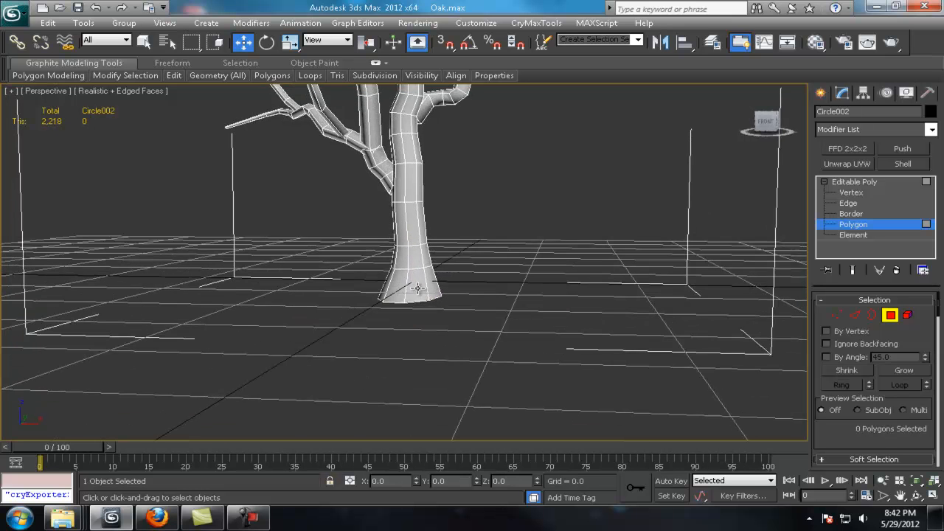
Scale the trunk's bottom edge loop slightly outward and widen a loop above it to about 106 percent.
left_click(851, 204)
key("alt+l")
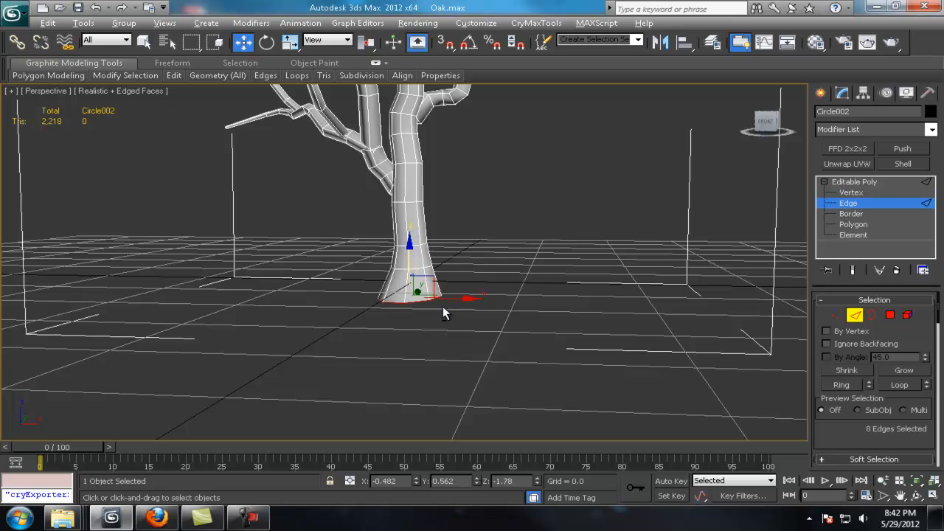
key("r")
left_click_drag(419, 290, 433, 282)
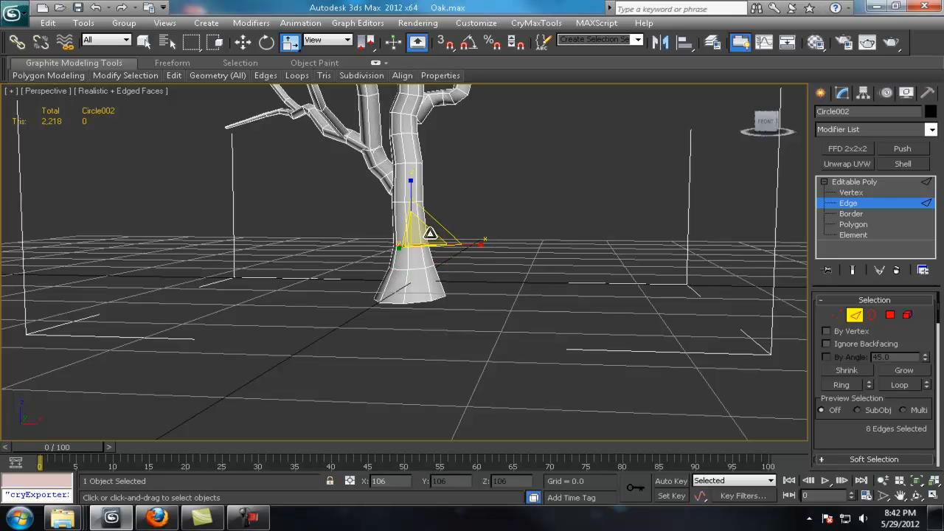
middle_click_drag(432, 233, 459, 238, "alt")
scroll(457, 239, "down", 4)
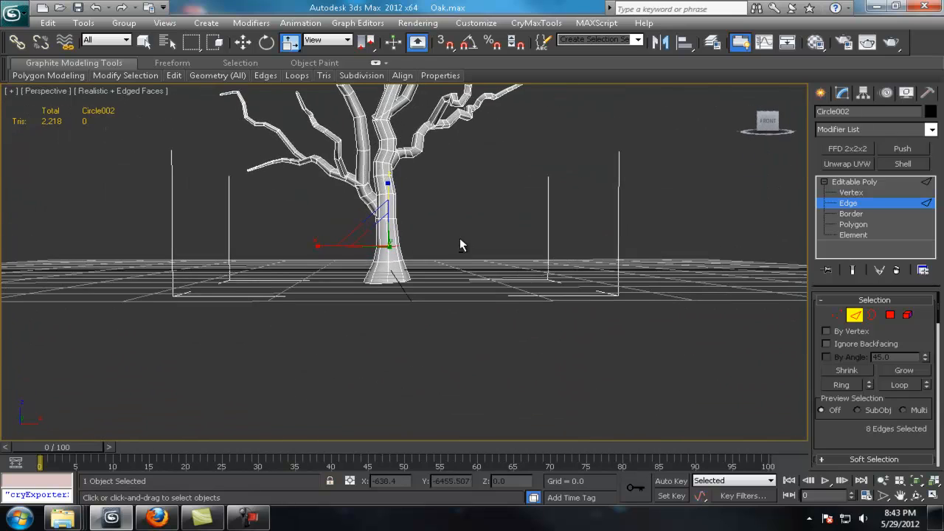
Leave edge editing and rename the tree object as Oak_Trunk.
left_click(865, 183)
middle_click_drag(443, 180, 463, 232)
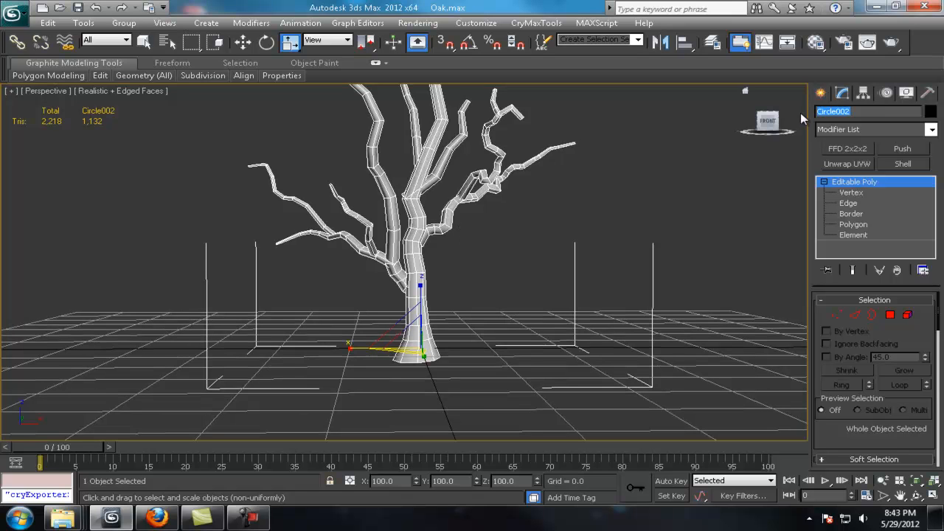
type("Trunk")
key("BackSpace")
type("k")
key("Home")
type("Oak_")
key("Return")
middle_click_drag(450, 283, 466, 276)
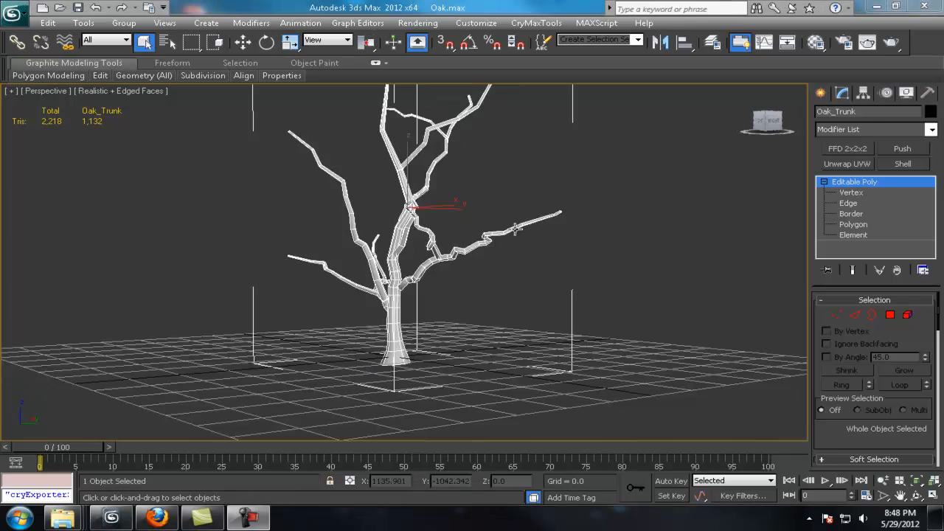
scroll(487, 259, "up", 3)
middle_click_drag(486, 259, 443, 251, "alt")
scroll(633, 181, "down", 4)
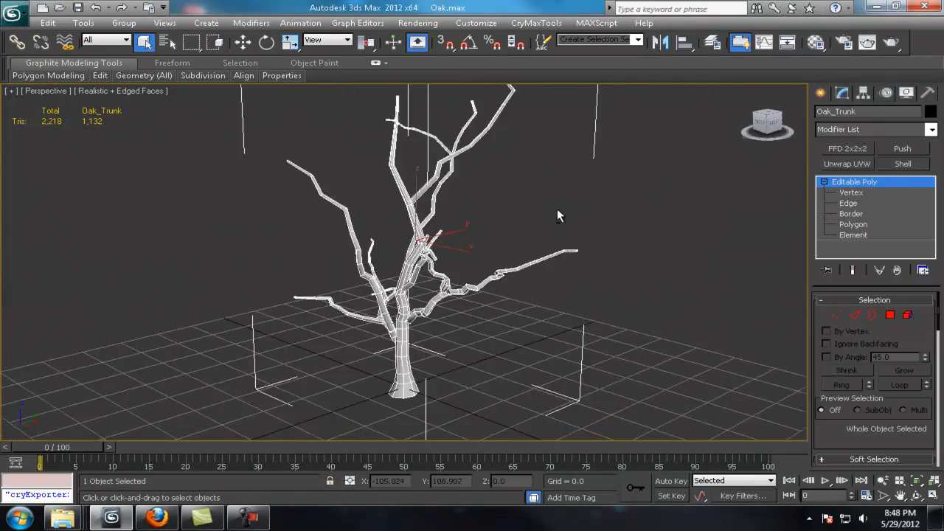
Duplicate one of the tree's crooked branch elements with a rotation and move the copy onto the outer main limb.
scroll(557, 215, "up", 3)
scroll(632, 211, "down", 3)
scroll(605, 270, "up", 3)
mouse_move(605, 270)
middle_mouse_down("alt")
mouse_move(538, 231)
mouse_move(507, 242)
mouse_move(487, 273)
mouse_move(552, 255)
middle_mouse_up("alt")
key("5")
left_click(456, 299)
key("e")
left_click_drag(442, 245, 500, 249, "shift")
left_click(527, 268)
key("w")
middle_click_drag(527, 268, 563, 287, "alt")
left_click_drag(563, 286, 311, 243)
middle_click_drag(326, 267, 282, 221, "alt")
scroll(283, 222, "up", 3)
Delete the unwanted polygons from the copied branch.
left_click(879, 225)
middle_click_drag(161, 187, 287, 194)
left_click_drag(287, 194, 325, 228)
key("Delete")
Rotate and scale the copied branch's four end vertices into a tapered tip, and reposition a vertex ring midway along it.
left_click(899, 193)
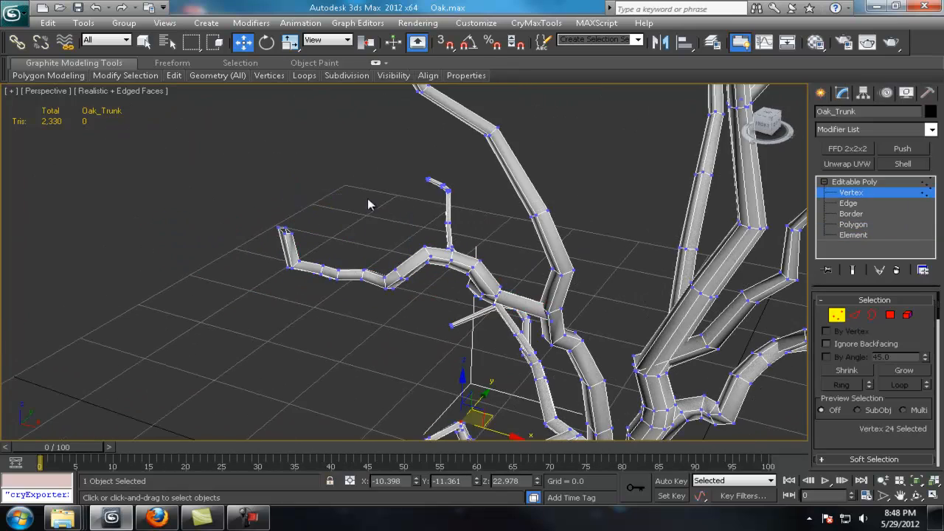
middle_click_drag(339, 255, 338, 202, "alt")
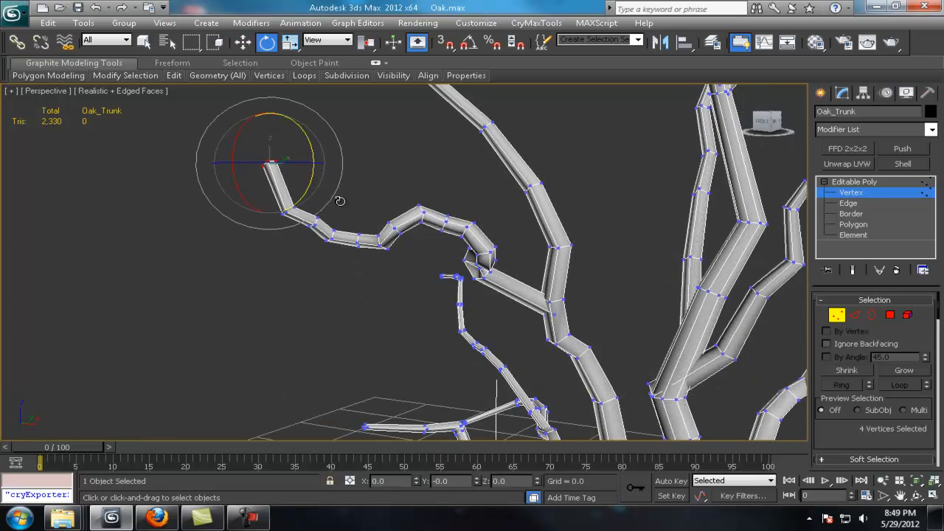
key("w")
key("r")
scroll(405, 225, "down", 4)
middle_click_drag(405, 226, 366, 231, "alt")
scroll(366, 231, "up", 5)
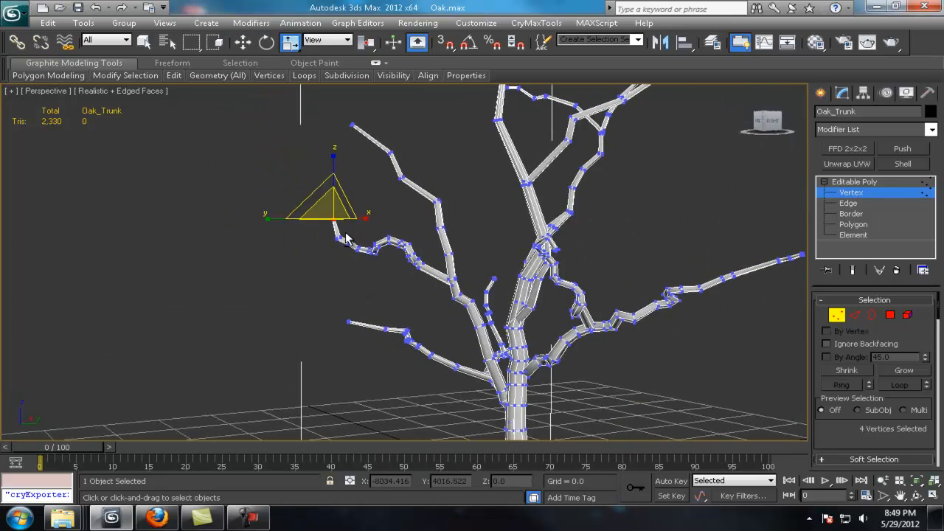
left_click_drag(395, 192, 394, 195)
scroll(395, 195, "down", 3)
middle_click_drag(462, 231, 572, 288, "alt")
scroll(502, 269, "down", 5)
scroll(572, 288, "up", 5)
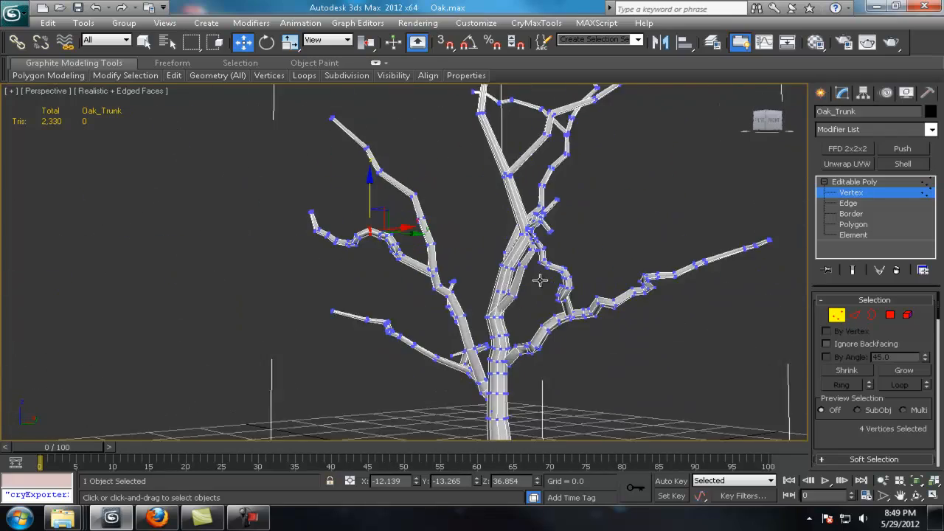
Rotate and move the copied branch element until its thick end joins the outer limb, checking from several angles.
key("5")
left_click(376, 203)
left_click_drag(329, 175, 301, 241)
key("w")
middle_click_drag(324, 240, 357, 258, "alt")
left_click_drag(354, 234, 340, 216)
scroll(347, 219, "down", 4)
middle_click_drag(346, 220, 553, 235, "alt")
key("e")
left_click_drag(472, 275, 445, 275)
scroll(472, 251, "up", 4)
middle_click_drag(472, 250, 499, 250, "alt")
key("w")
left_click_drag(457, 228, 463, 224)
left_click(572, 183)
Duplicate a short 20-polygon branch element with a rotation and move the copy toward the outer limb.
mouse_move(516, 295)
middle_mouse_down("alt")
mouse_move(453, 249)
mouse_move(531, 286)
middle_mouse_up("alt")
scroll(453, 249, "down", 6)
scroll(460, 292, "up", 6)
middle_click_drag(461, 293, 536, 312, "alt")
left_click(510, 271)
key("e")
key("w")
key("e")
left_click_drag(530, 330, 422, 333, "shift")
left_click(535, 269)
key("w")
left_click_drag(526, 302, 430, 299)
scroll(435, 299, "down", 3)
middle_click_drag(435, 298, 448, 300, "alt")
scroll(327, 208, "up", 3)
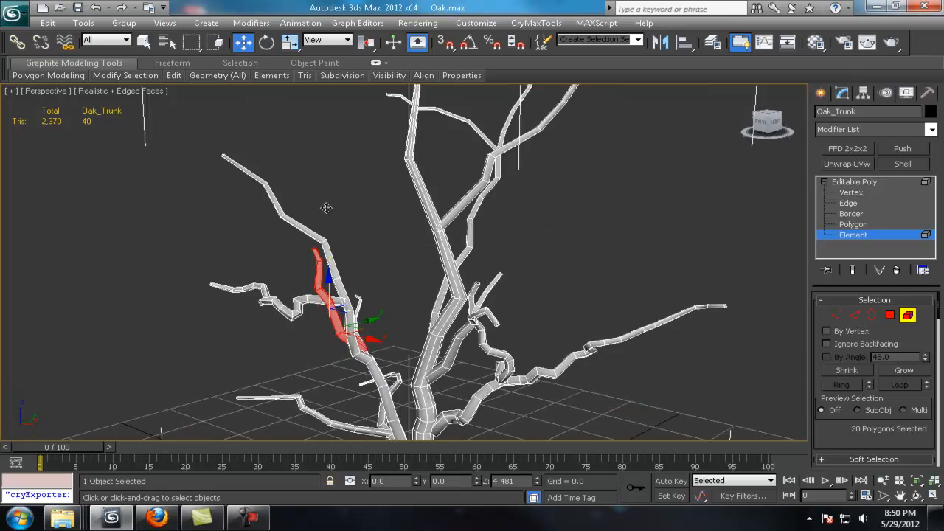
Rotate the short branch copy and position it so its thick end meets the upper central stem.
middle_click_drag(327, 209, 339, 317, "alt")
left_click_drag(418, 345, 420, 344)
middle_click_drag(420, 344, 384, 273, "alt")
scroll(379, 273, "down", 4)
scroll(474, 331, "up", 4)
key("r")
key("e")
left_click_drag(363, 306, 382, 322)
middle_click_drag(382, 322, 502, 354, "alt")
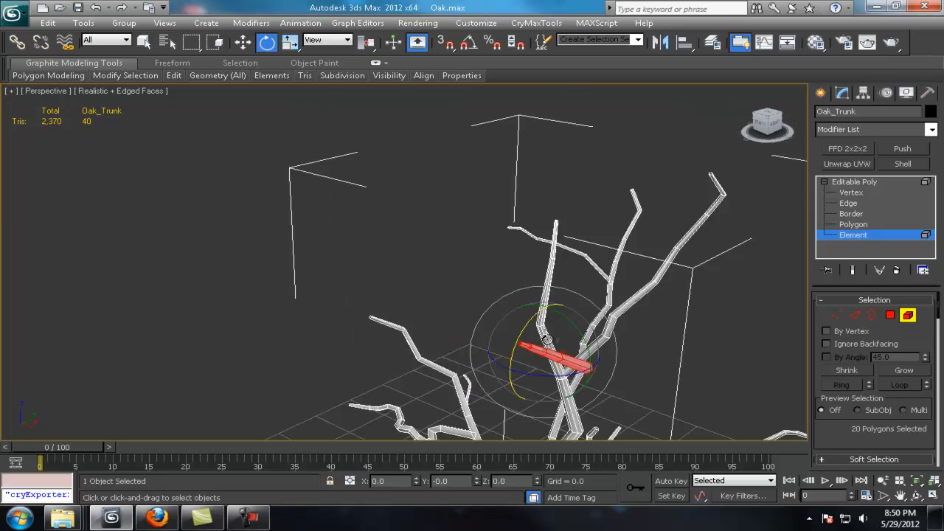
scroll(556, 347, "up", 3)
key("w")
key("e")
left_click_drag(359, 295, 321, 329)
key("w")
key("w")
middle_click_drag(321, 329, 312, 312, "alt")
scroll(312, 312, "up", 3)
Select the four-edge loops along the new upper branch and scale them to taper its thickness.
left_click(849, 204)
left_click(343, 273)
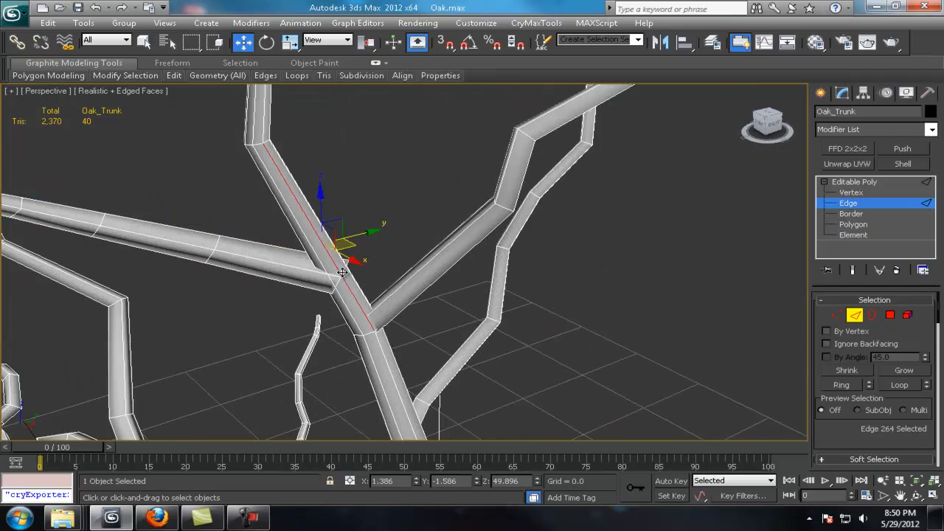
scroll(365, 262, "up", 3)
left_click(289, 253)
middle_click_drag(289, 253, 398, 252, "alt")
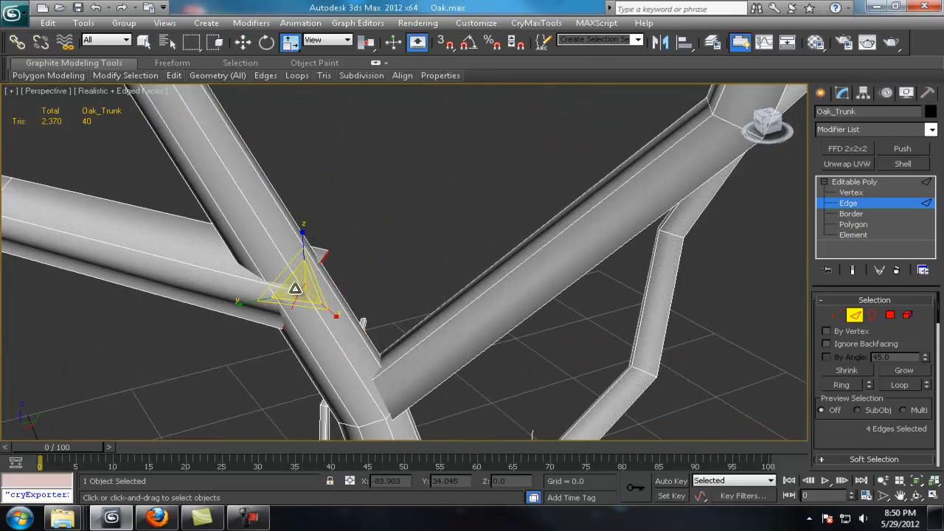
key("w")
middle_click_drag(296, 288, 316, 316, "alt")
scroll(335, 286, "down", 4)
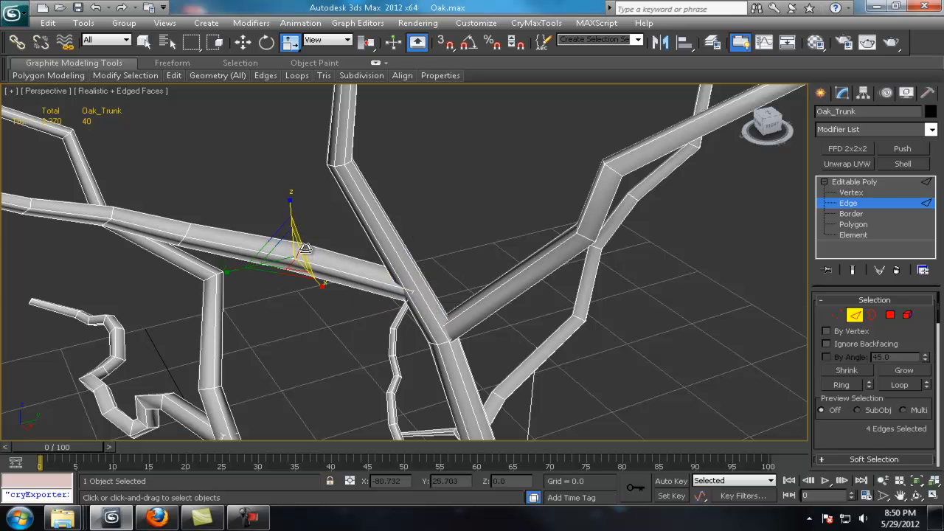
left_click_drag(288, 255, 289, 275)
middle_click_drag(199, 238, 244, 221)
left_click(240, 251)
scroll(388, 247, "down", 5)
scroll(388, 247, "up", 3)
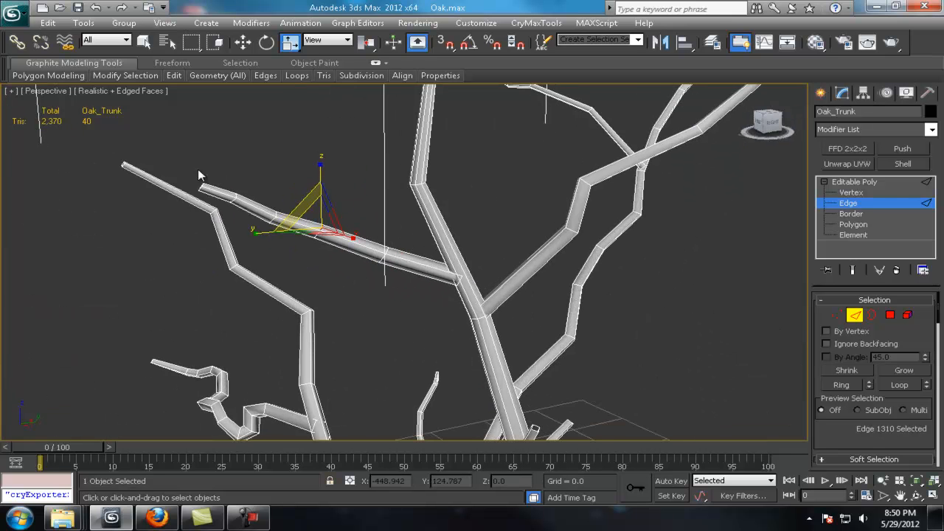
Move vertices at the new upper branch's outer end to bend its tip, and leave vertex editing.
middle_click_drag(198, 169, 206, 159, "alt")
left_click(852, 193)
left_click(215, 188)
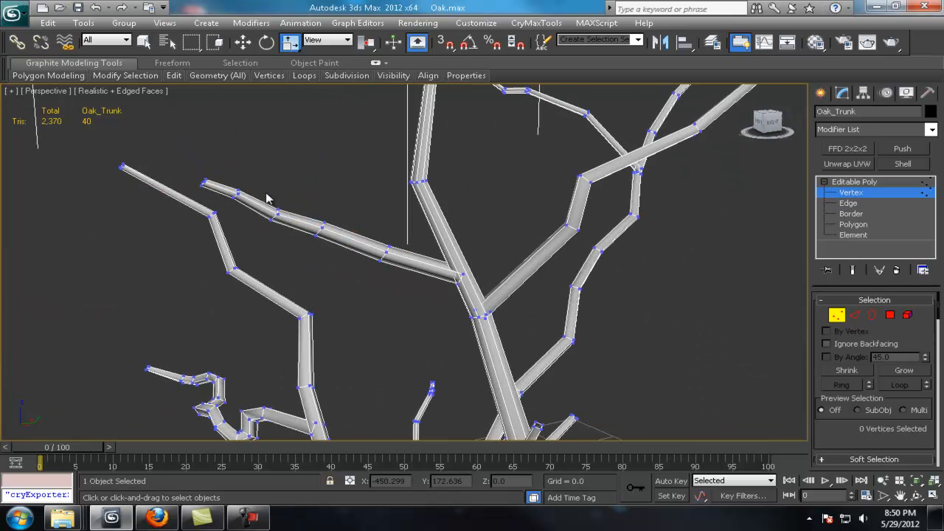
scroll(334, 191, "down", 4)
middle_click_drag(333, 191, 408, 183, "alt")
scroll(408, 184, "up", 4)
key("w")
left_click_drag(225, 140, 267, 139)
scroll(354, 175, "down", 4)
left_click_drag(326, 196, 344, 211)
scroll(657, 233, "down", 3)
left_click(853, 183)
left_click(499, 253)
Duplicate the crooked 56-polygon side branch as a new element, rotating the copy away from the original.
scroll(499, 253, "down", 4)
scroll(518, 330, "up", 5)
middle_click_drag(498, 253, 447, 321, "alt")
scroll(470, 241, "up", 3)
scroll(470, 242, "down", 4)
scroll(445, 286, "down", 5)
scroll(495, 295, "up", 5)
key("q")
left_click(512, 213)
scroll(523, 221, "up", 4)
left_click(856, 235)
key("e")
scroll(509, 294, "down", 4)
scroll(376, 326, "down", 5)
middle_click_drag(376, 325, 417, 349, "alt")
scroll(406, 343, "up", 5)
mouse_move(391, 313)
left_mouse_down("shift")
mouse_move(533, 276)
mouse_move(524, 274)
left_mouse_up("shift")
mouse_move(524, 274)
middle_mouse_down("alt")
mouse_move(521, 290)
mouse_move(441, 276)
middle_mouse_up("alt")
key("w")
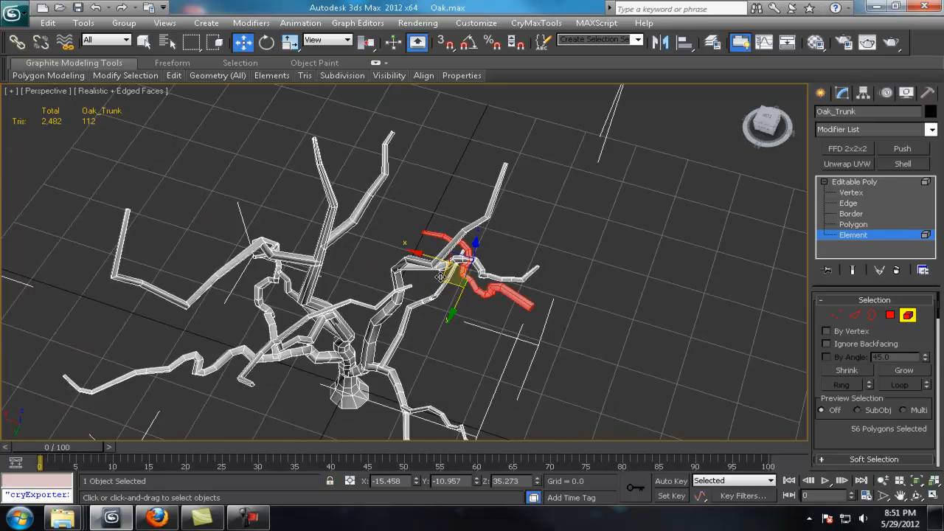
Move and rotate the copied crooked branch to stand upright against the outer limb's inner side, raise it slightly, and leave element editing.
left_click_drag(224, 270, 224, 270)
middle_click_drag(224, 270, 244, 249, "alt")
scroll(329, 217, "down", 5)
scroll(329, 217, "up", 5)
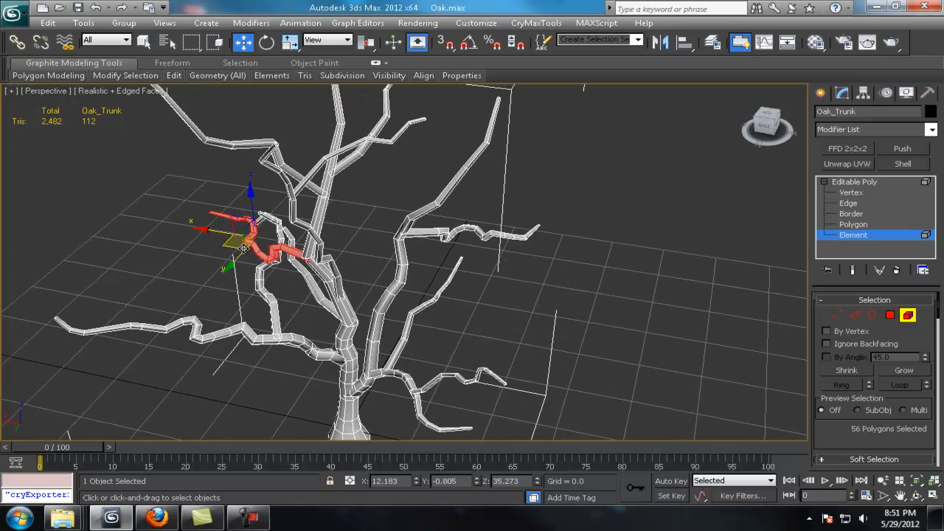
left_click_drag(354, 235, 334, 267)
key("w")
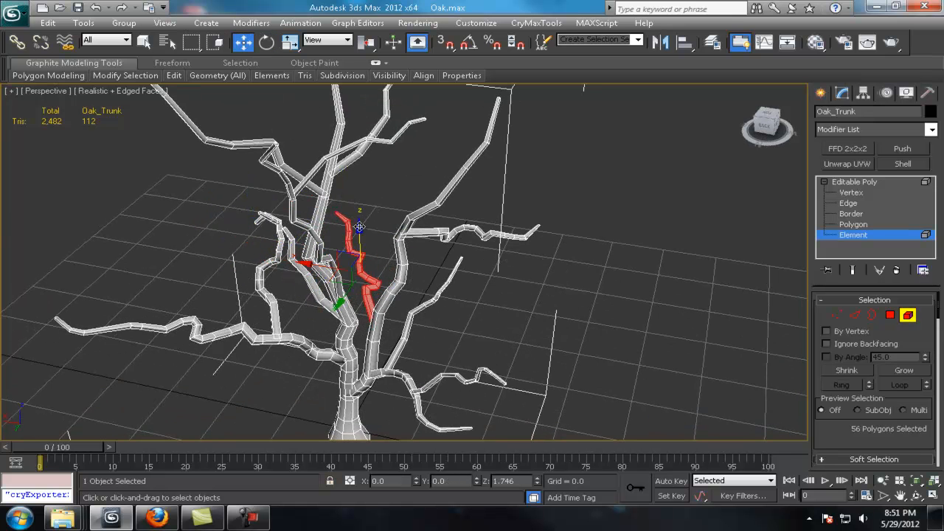
left_click_drag(359, 227, 359, 203)
middle_click_drag(346, 243, 340, 266, "alt")
left_click(455, 288)
middle_click_drag(454, 287, 605, 275, "alt")
key("5")
left_click(612, 262)
Reselect the tree and remove a lengthwise edge loop, including its vertices, from the newly placed upright branch.
scroll(649, 275, "down", 5)
scroll(512, 266, "up", 5)
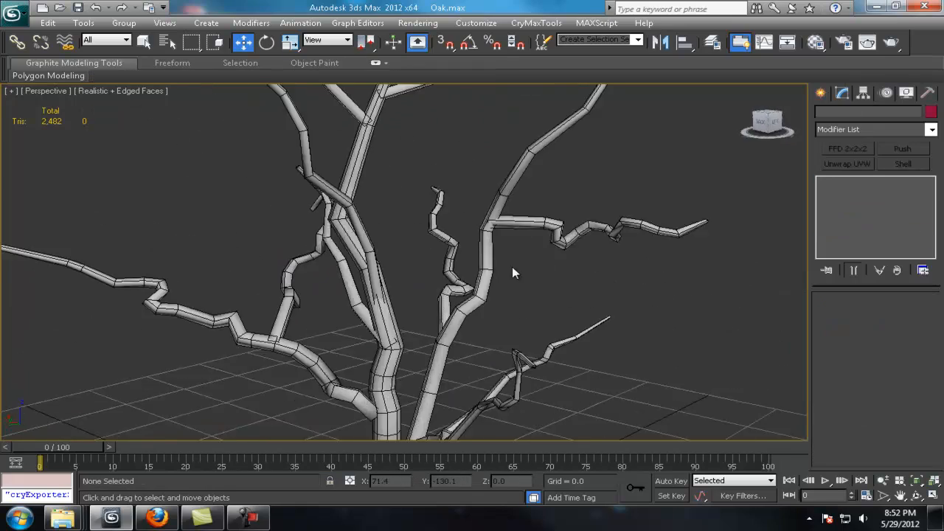
middle_click_drag(512, 272, 526, 293, "alt")
left_click(532, 258)
left_click(837, 202)
scroll(510, 285, "up", 1)
left_click(425, 301)
key("alt+l")
key("ctrl+BackSpace")
left_click(447, 258)
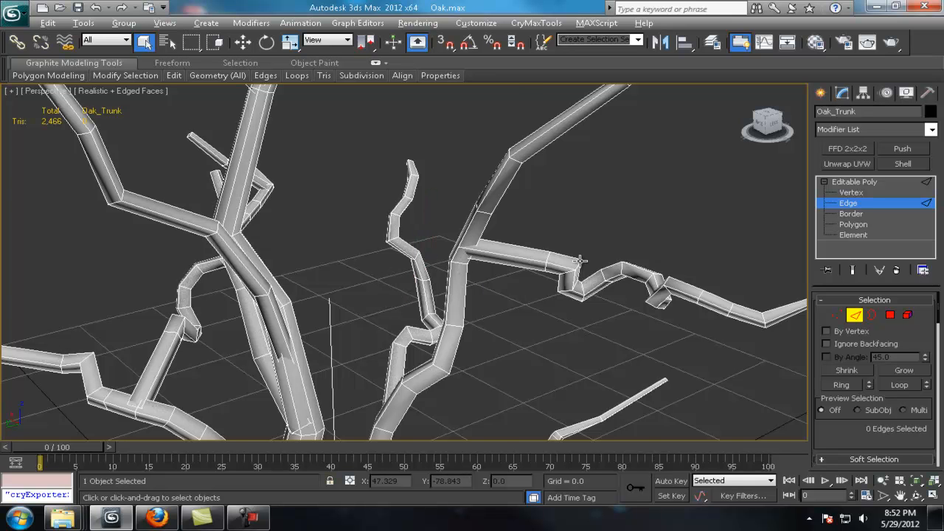
Remove another lengthwise edge loop, including its vertices, from the upright branch inside the outer limb.
middle_click_drag(580, 260, 453, 245, "alt")
scroll(453, 244, "up", 2)
key("w")
middle_click_drag(378, 204, 441, 255, "alt")
left_click(443, 255)
key("alt+l")
key("ctrl+BackSpace")
middle_click_drag(499, 251, 443, 300, "alt")
Move edges at the upright branch's kink upward to reshape its bend.
left_click(441, 258)
left_click_drag(439, 336, 420, 338)
key("w")
left_click_drag(427, 254, 437, 227)
middle_click_drag(443, 287, 603, 244, "alt")
scroll(597, 213, "down", 4)
scroll(727, 198, "up", 4)
Select polygons around the upright branch's lower kink, grow the selection to 12 polygons, and rotate them to soften the bend.
key("4")
middle_click_drag(457, 229, 603, 370, "alt")
left_click(430, 252)
scroll(430, 264, "up", 3)
left_click(413, 165, "ctrl")
scroll(603, 299, "down", 2)
left_click_drag(906, 401, 905, 376)
left_click(904, 345)
key("e")
left_click_drag(436, 242, 448, 261)
scroll(516, 264, "down", 5)
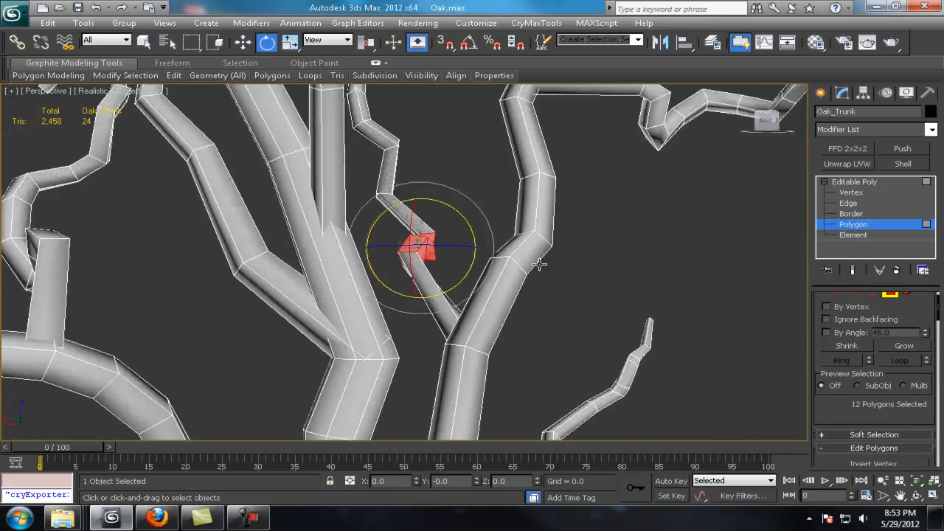
Shift the selected kink polygons slightly so they line up with the rest of the upright branch.
scroll(538, 266, "up", 4)
middle_click_drag(491, 274, 483, 286, "alt")
key("w")
left_click_drag(391, 243, 395, 242)
scroll(458, 229, "down", 5)
middle_click_drag(501, 258, 538, 265, "alt")
scroll(522, 218, "up", 5)
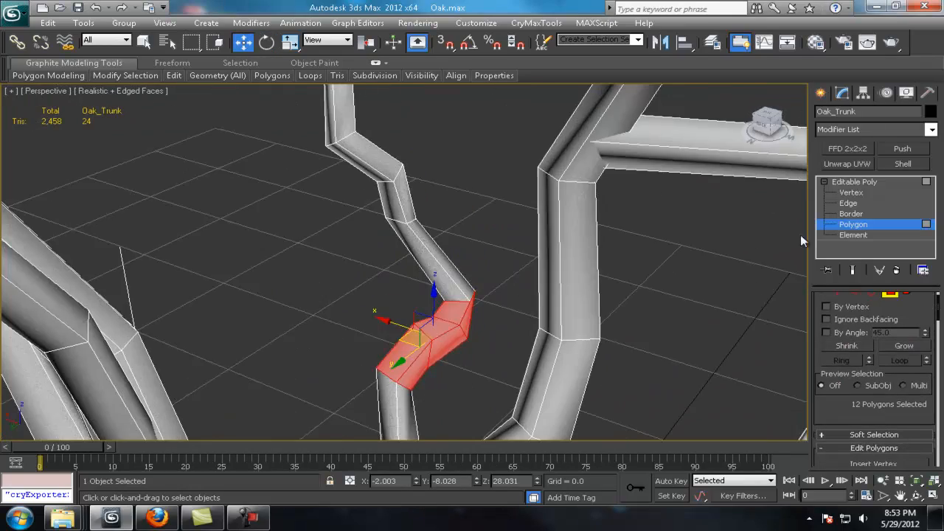
Nudge a polygon at the upright branch's kink sideways, leave polygon editing, and deselect the tree.
left_click(848, 203)
left_click(425, 227)
scroll(426, 228, "down", 5)
middle_click_drag(413, 258, 531, 251, "alt")
left_click(846, 226)
left_click(377, 213)
middle_click_drag(377, 213, 404, 208, "alt")
left_click_drag(404, 208, 396, 208)
middle_click_drag(413, 214, 561, 255, "alt")
scroll(560, 255, "down", 3)
left_click(854, 182)
left_click(456, 259)
Hide the edged faces and review the tree's overall shape without its wireframe.
key("F4")
middle_click_drag(457, 258, 513, 282, "alt")
scroll(513, 282, "down", 5)
scroll(507, 288, "up", 3)
scroll(494, 301, "down", 6)
scroll(516, 317, "up", 7)
Reselect the tree, shift one branch slightly as an element to correct its attachment, and leave element editing.
key("q")
left_click(380, 287)
key("5")
scroll(380, 287, "up", 2)
middle_click_drag(380, 287, 375, 238)
key("w")
left_click_drag(375, 238, 385, 248)
middle_click_drag(385, 248, 369, 196, "alt")
scroll(369, 196, "down", 2)
left_click(854, 181)
Show the edged faces again and examine the crown from several sides for gaps between branches.
key("F4")
middle_click_drag(514, 297, 152, 288, "alt")
scroll(521, 299, "down", 5)
scroll(575, 299, "down", 3)
scroll(576, 299, "up", 4)
scroll(553, 298, "down", 2)
scroll(308, 310, "up", 5)
scroll(308, 306, "down", 3)
middle_click_drag(308, 305, 324, 332, "alt")
Duplicate a 28-polygon upper branch as a new element, rotating the copy out toward the crown's empty side.
left_click(847, 234)
left_click(401, 242)
middle_click_drag(400, 242, 404, 284, "alt")
key("e")
left_click_drag(391, 291, 496, 267, "shift")
left_click(498, 270)
Move the copied branch lower along the main limb so its base sits inside the wood.
key("w")
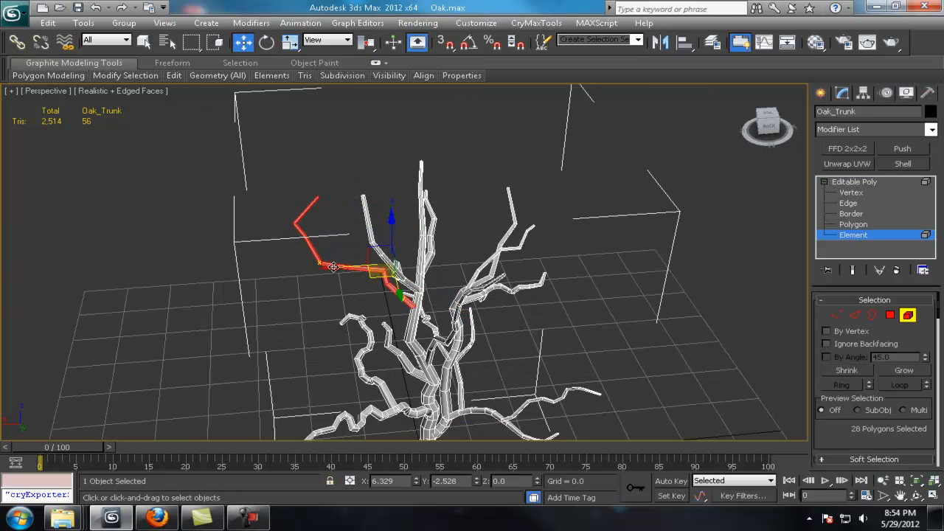
left_click_drag(349, 261, 349, 264)
scroll(349, 263, "up", 5)
middle_click_drag(324, 332, 325, 239)
left_click_drag(267, 250, 267, 207)
middle_click_drag(268, 206, 278, 279, "alt")
left_click_drag(278, 283, 277, 293)
middle_click_drag(277, 294, 329, 268, "alt")
scroll(329, 268, "down", 5)
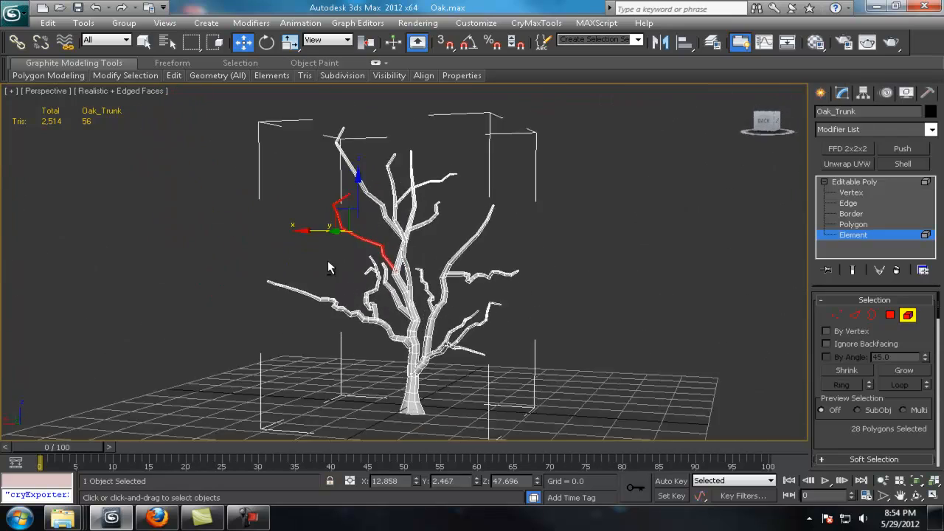
Select the vertex ring near the copied branch's base and scale it to thicken the joint with the main limb.
scroll(329, 268, "up", 5)
left_click(851, 193)
middle_click_drag(277, 228, 447, 261, "alt")
scroll(447, 261, "up", 3)
left_click_drag(390, 170, 421, 220)
left_click_drag(383, 194, 325, 210)
scroll(440, 211, "down", 5)
scroll(454, 264, "up", 5)
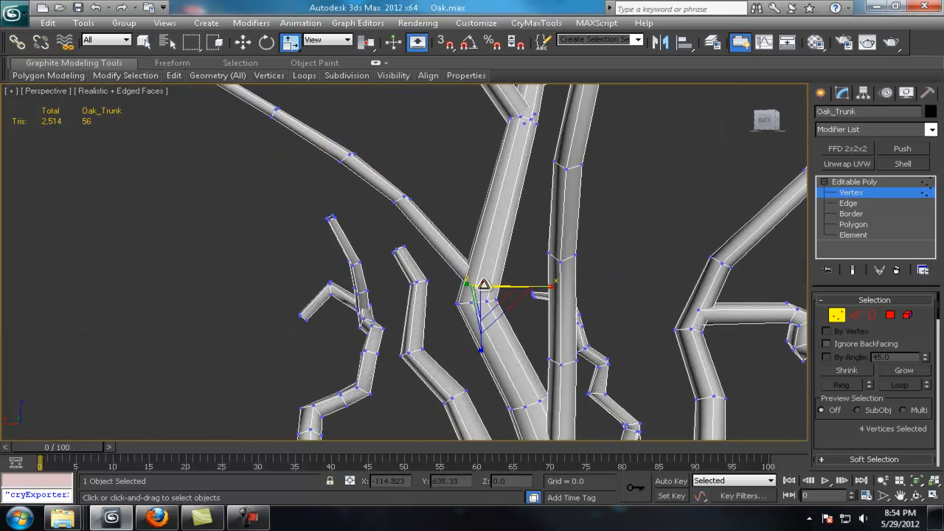
Adjust the copied branch's middle vertex rings to form a gradual taper away from the base.
middle_click_drag(593, 258, 384, 295, "alt")
key("w")
left_click_drag(395, 194, 396, 174)
middle_click_drag(396, 174, 425, 246)
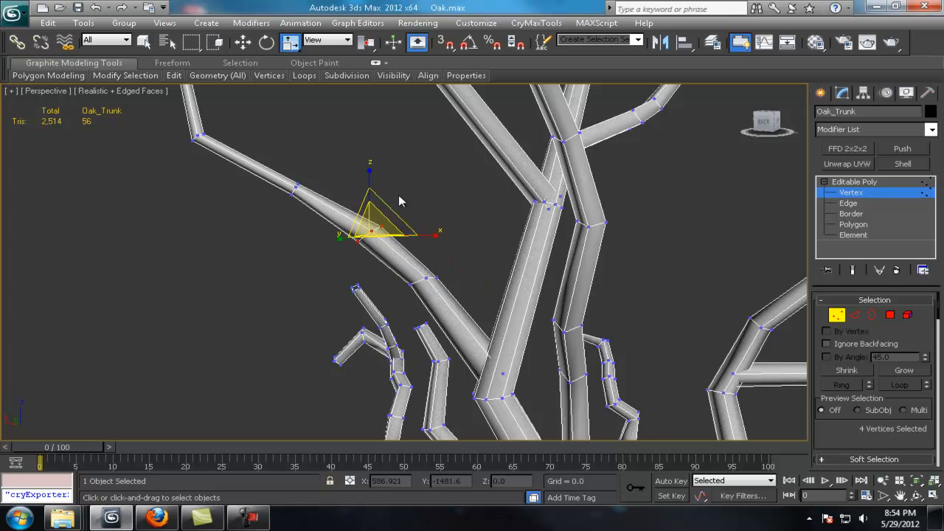
middle_click_drag(398, 199, 351, 253, "alt")
Scale the copied branch's outer vertex rings to refine its taper toward the tip, leave vertex editing, and deselect the tree.
middle_click_drag(316, 188, 349, 260)
left_click_drag(236, 229, 271, 264)
left_click_drag(268, 223, 268, 209)
middle_click_drag(268, 209, 309, 279)
left_click_drag(255, 218, 291, 247)
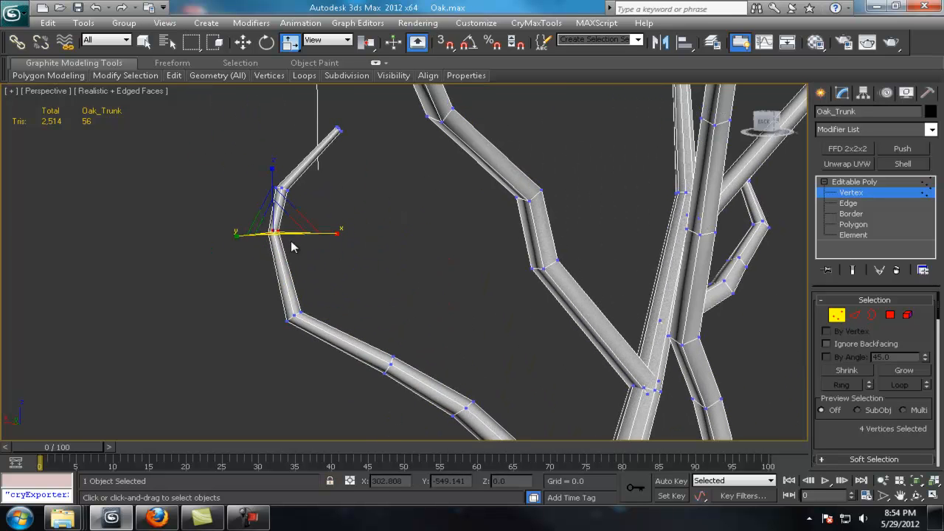
left_click_drag(335, 120, 334, 144)
scroll(462, 392, "down", 5)
middle_click_drag(462, 392, 427, 351, "alt")
left_click(844, 182)
left_click(481, 322)
Reselect the tree, add edge loops across the copied branch, move them to bend it, and leave edge editing.
scroll(481, 323, "down", 4)
scroll(427, 352, "up", 6)
scroll(470, 229, "up", 2)
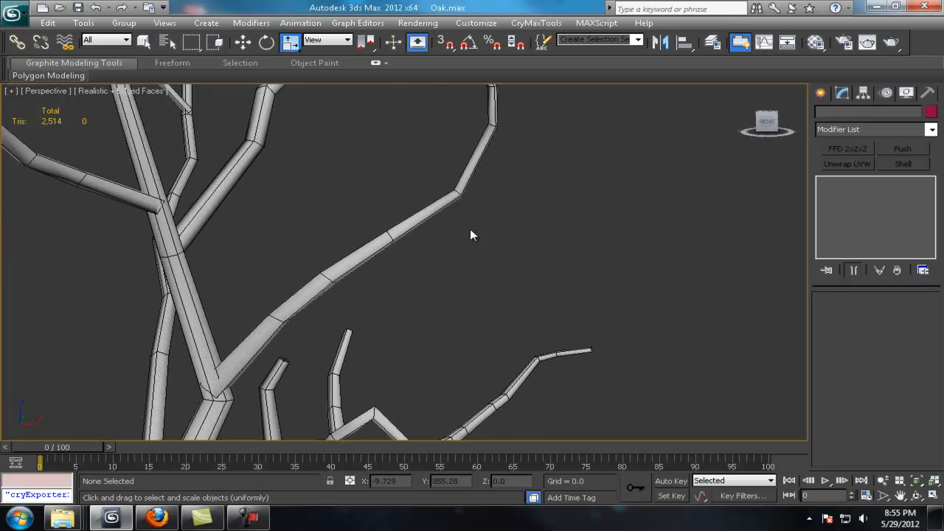
left_click(341, 270)
middle_click_drag(335, 314, 365, 279)
left_click(849, 203)
left_click(347, 250)
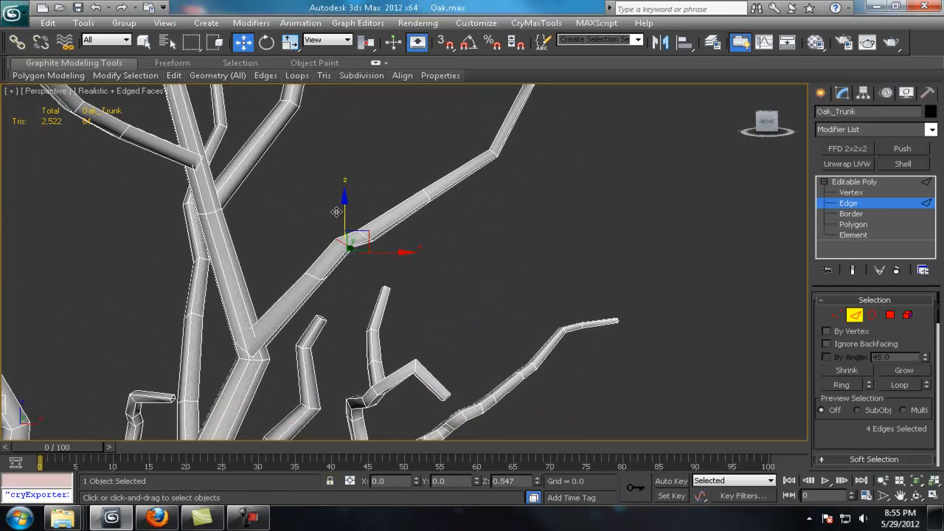
key("w")
middle_click_drag(402, 205, 587, 185, "alt")
key("2")
left_click(394, 258)
Hide the edged faces and inspect the whole tree from a distance.
scroll(394, 258, "down", 6)
key("F4")
middle_click_drag(394, 257, 706, 333, "alt")
scroll(546, 323, "down", 4)
scroll(536, 335, "up", 5)
scroll(673, 345, "down", 3)
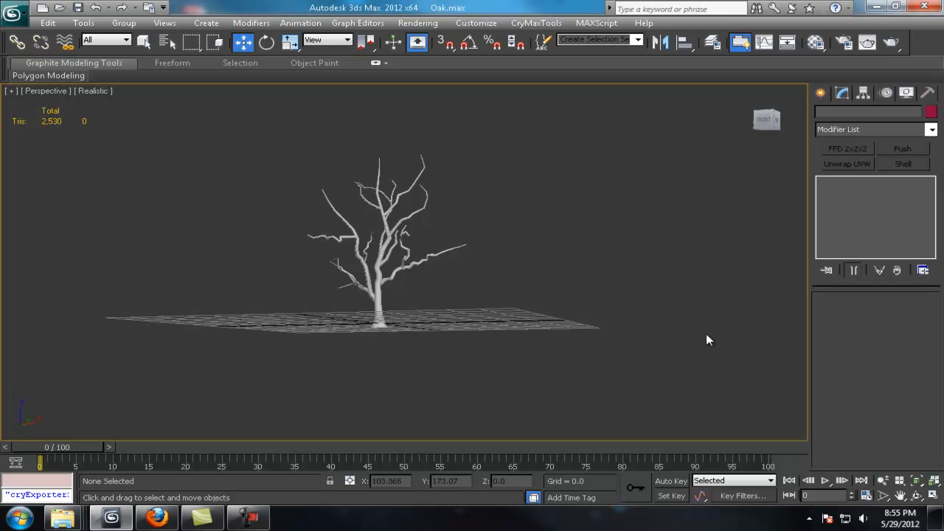
middle_click_drag(706, 334, 706, 335, "alt")
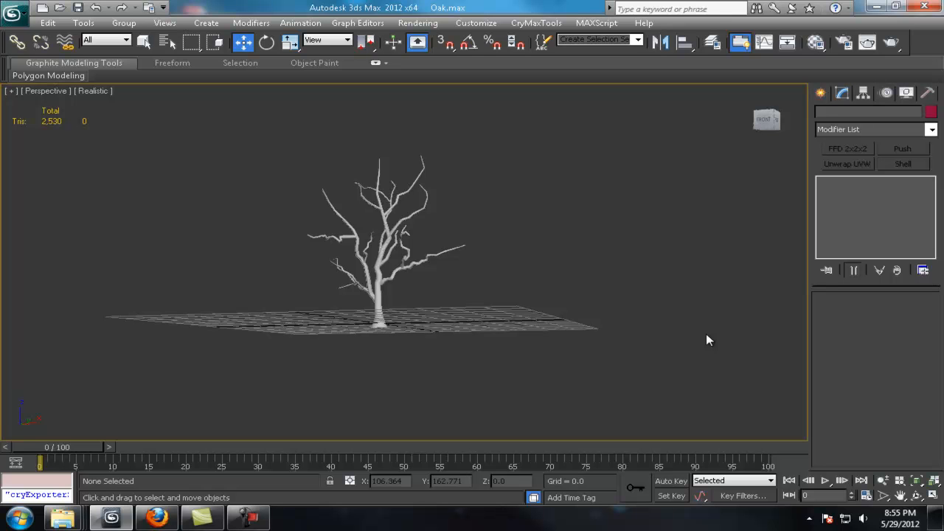